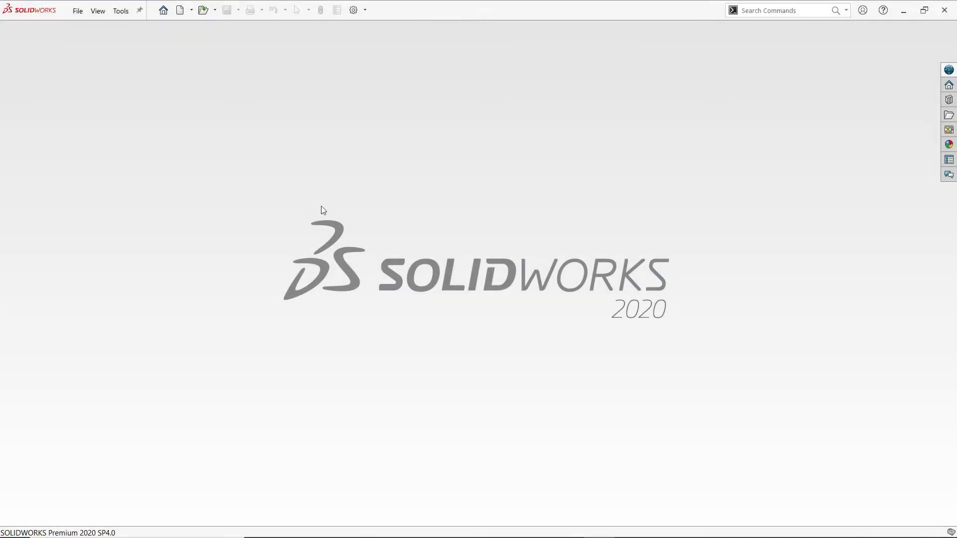
Create a new part document and start a sketch on the Front Plane
{"action": "left_click", "coordinate": [199, 25]}
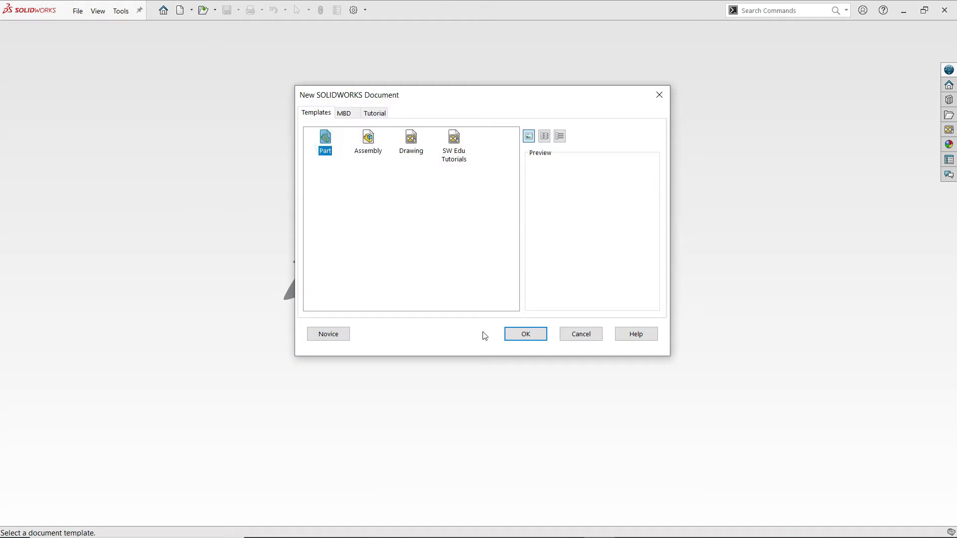
{"action": "left_click", "coordinate": [521, 331]}
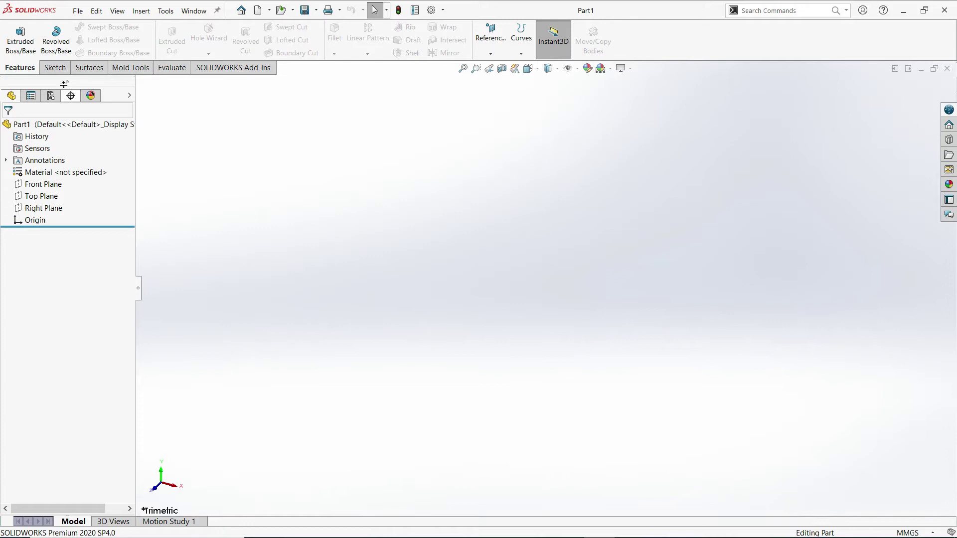
{"action": "left_click", "coordinate": [55, 68]}
{"action": "left_click", "coordinate": [17, 44]}
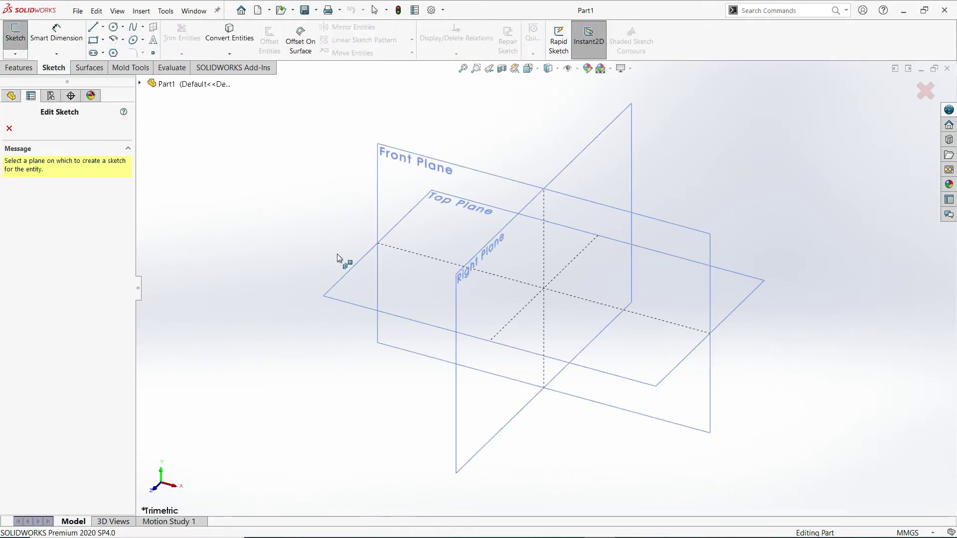
{"action": "left_click", "coordinate": [402, 180]}
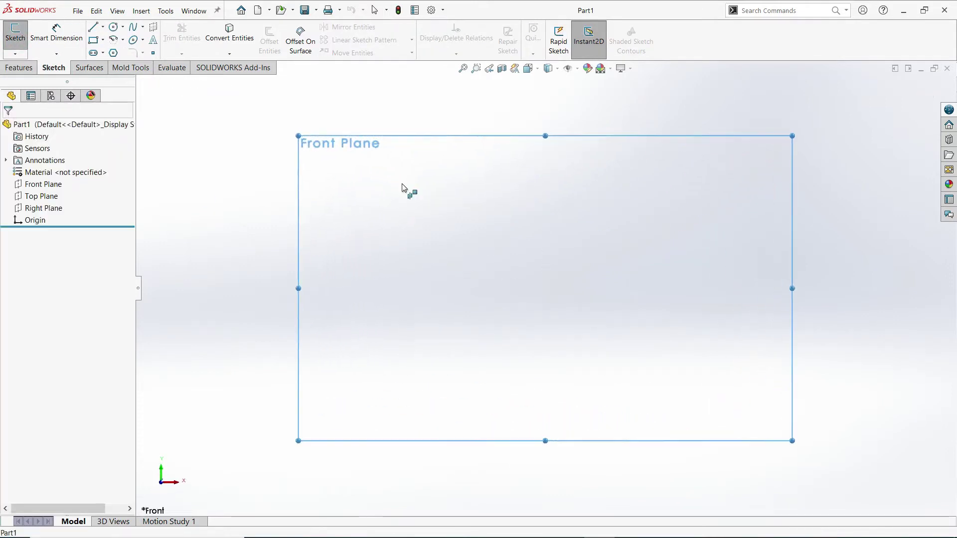
Draw a closed six-line stepped L profile starting and ending at the origin
{"action": "left_click", "coordinate": [93, 28]}
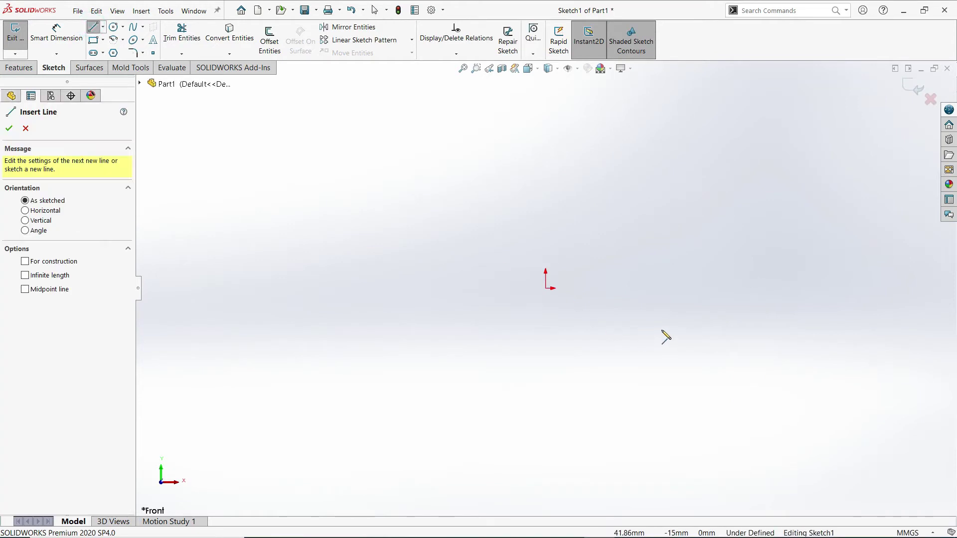
{"action": "left_click", "coordinate": [546, 288]}
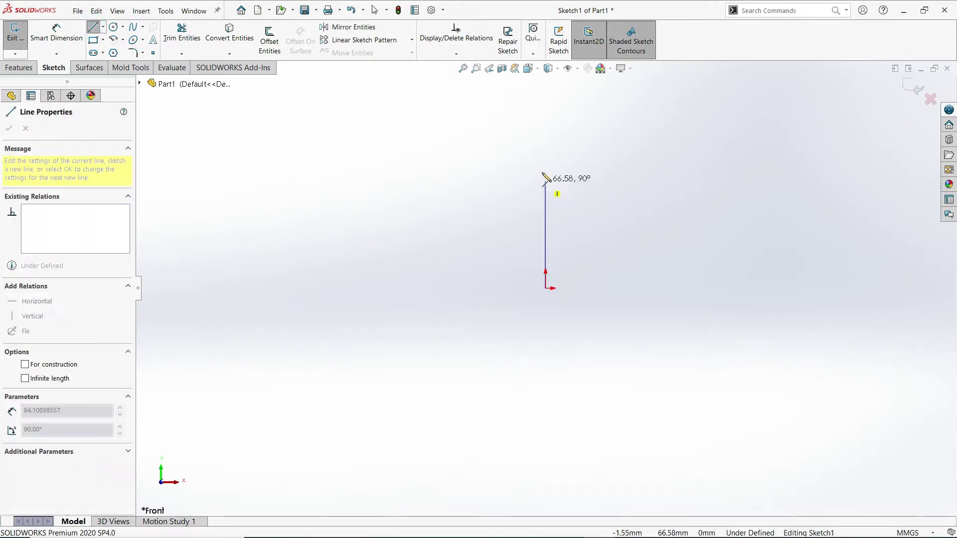
{"action": "left_click", "coordinate": [545, 163]}
{"action": "left_click", "coordinate": [672, 163]}
{"action": "left_click", "coordinate": [671, 216]}
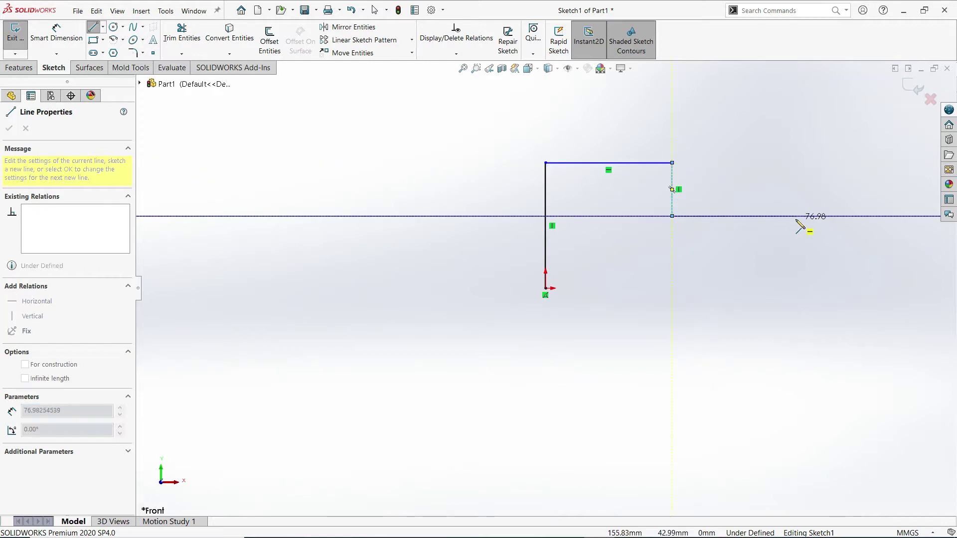
{"action": "left_click", "coordinate": [795, 216]}
{"action": "left_click", "coordinate": [795, 288]}
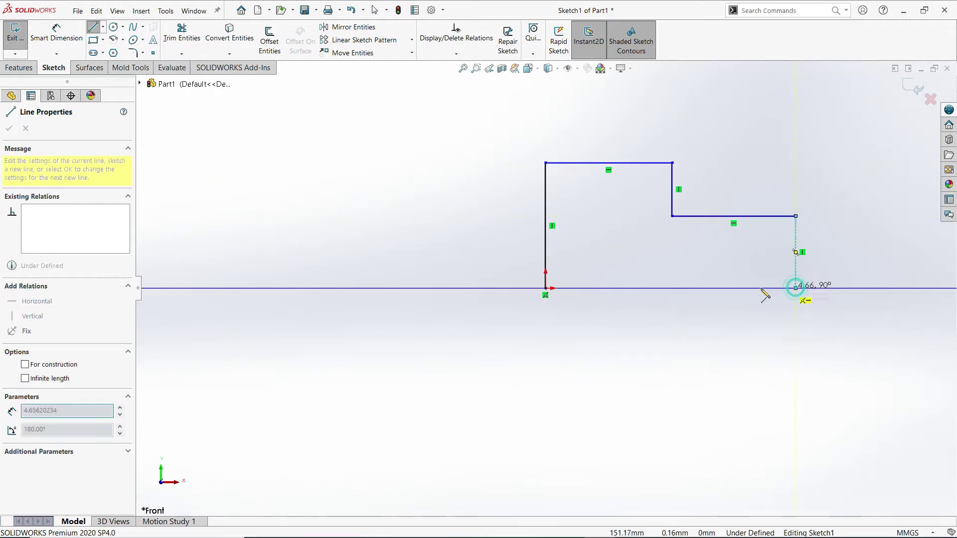
{"action": "left_click", "coordinate": [546, 288]}
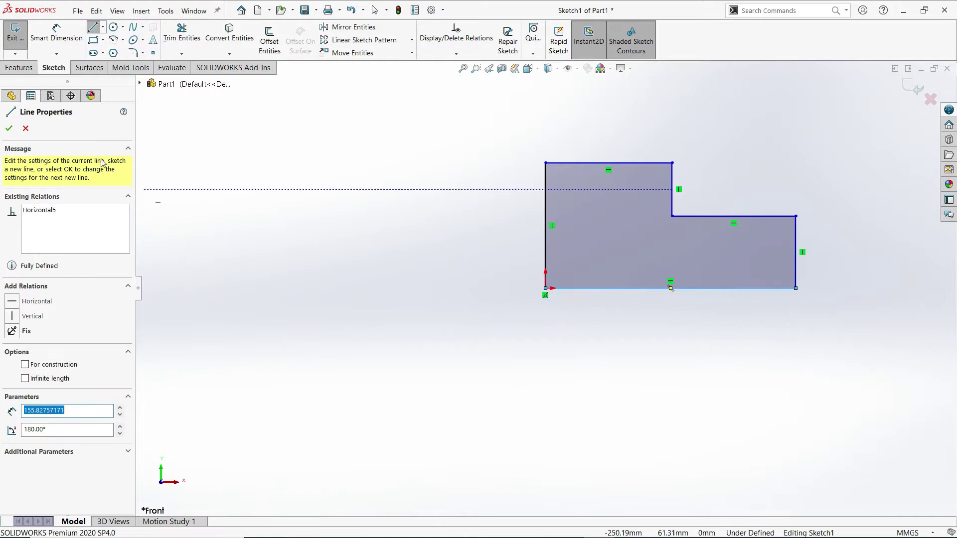
{"action": "left_click", "coordinate": [56, 35]}
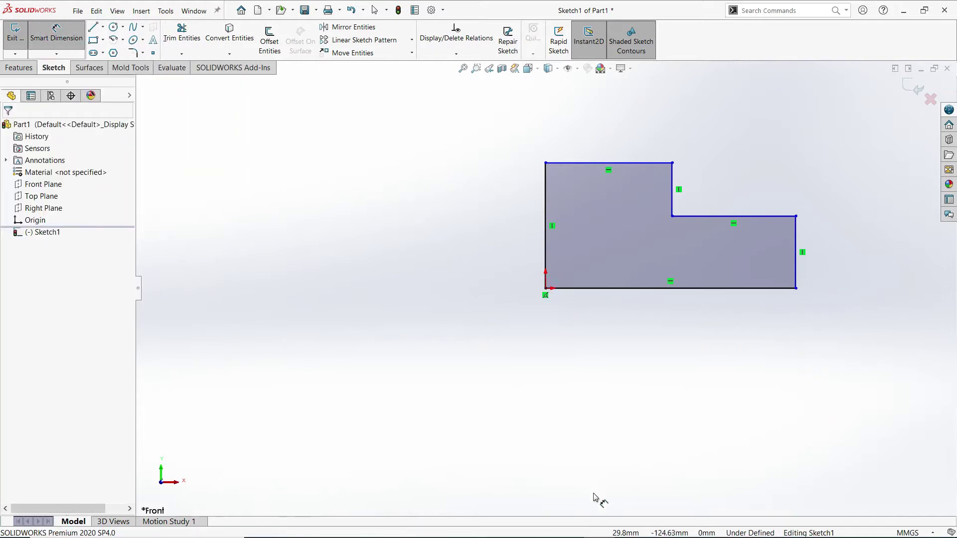
Dimension the bottom edge to 70 mm and the left edge to 40 mm
{"action": "left_click", "coordinate": [701, 289]}
{"action": "left_click", "coordinate": [672, 337]}
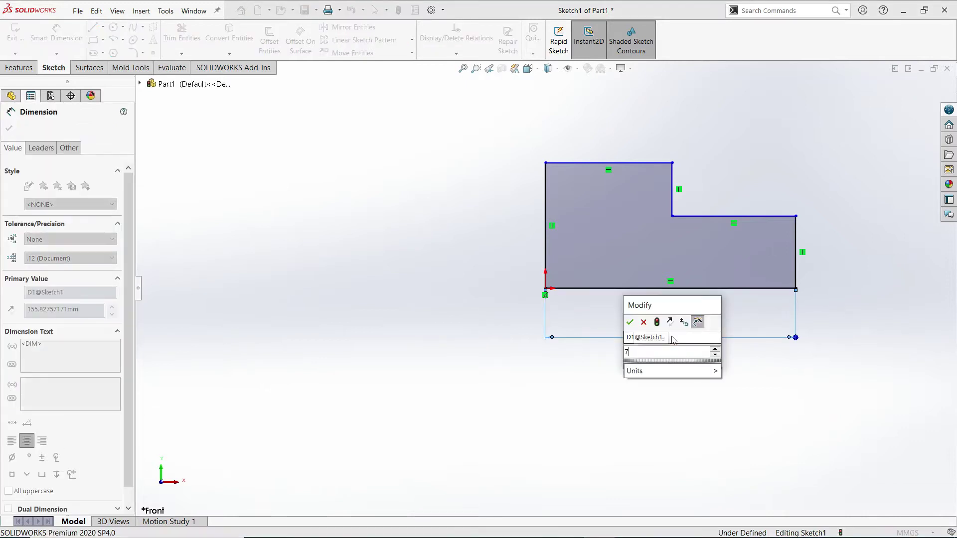
{"action": "type", "text": "70"}
{"action": "key", "text": "Return"}
{"action": "left_click", "coordinate": [547, 239]}
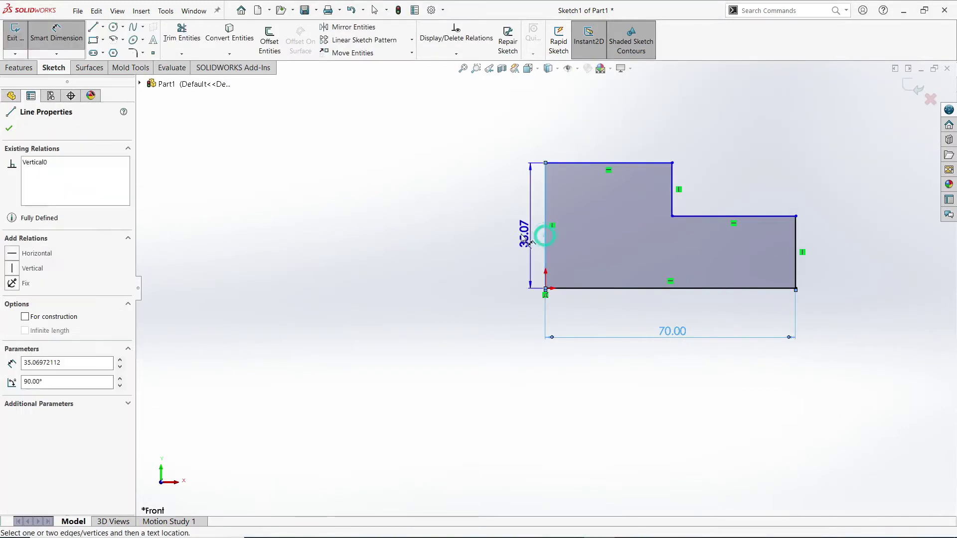
{"action": "left_click", "coordinate": [499, 236]}
{"action": "type", "text": "40"}
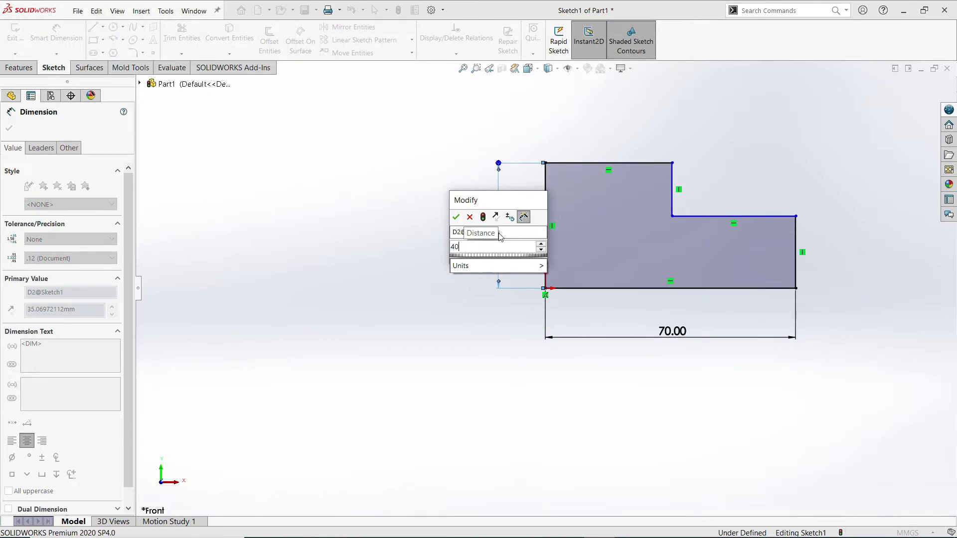
{"action": "key", "text": "Return"}
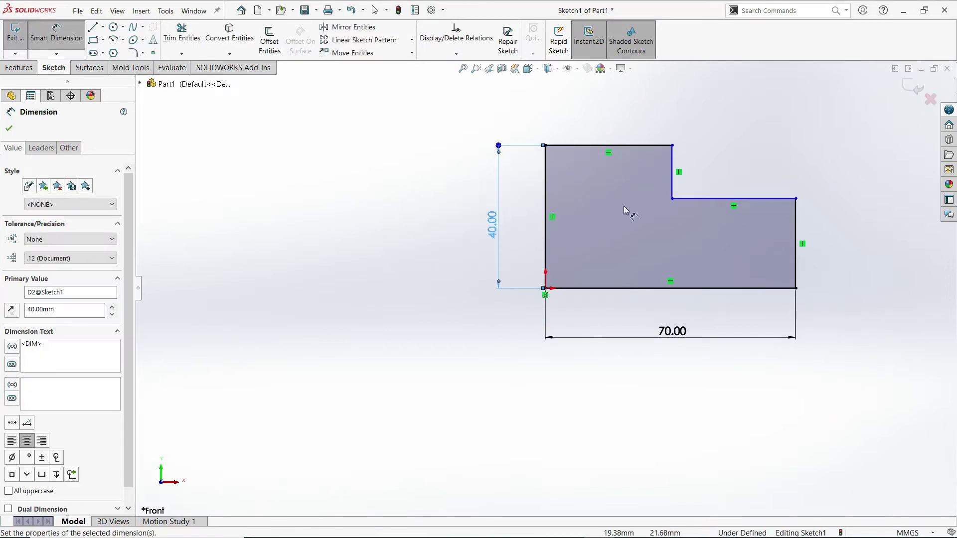
Dimension the top edge to 30 mm and the right edge to 20 mm
{"action": "left_click", "coordinate": [534, 221]}
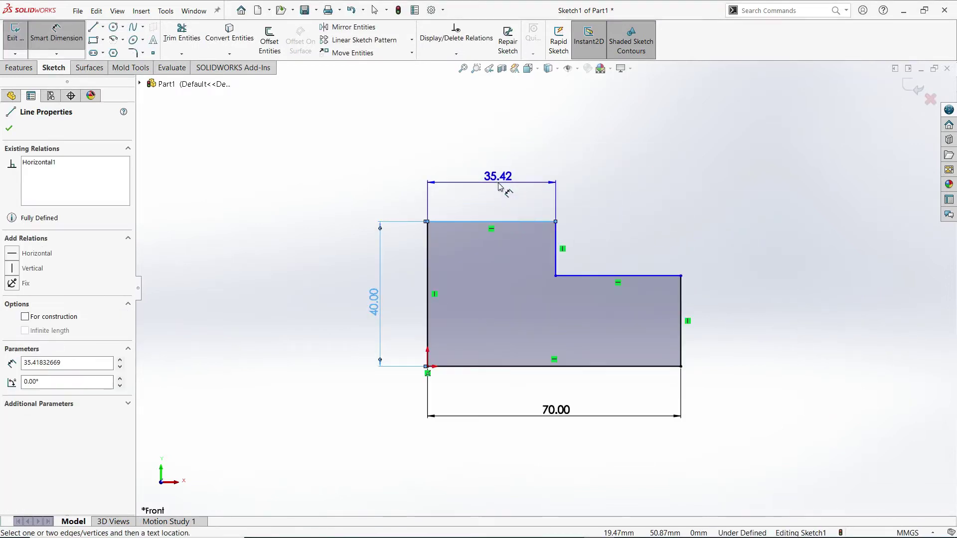
{"action": "left_click", "coordinate": [498, 184]}
{"action": "type", "text": "30"}
{"action": "key", "text": "Return"}
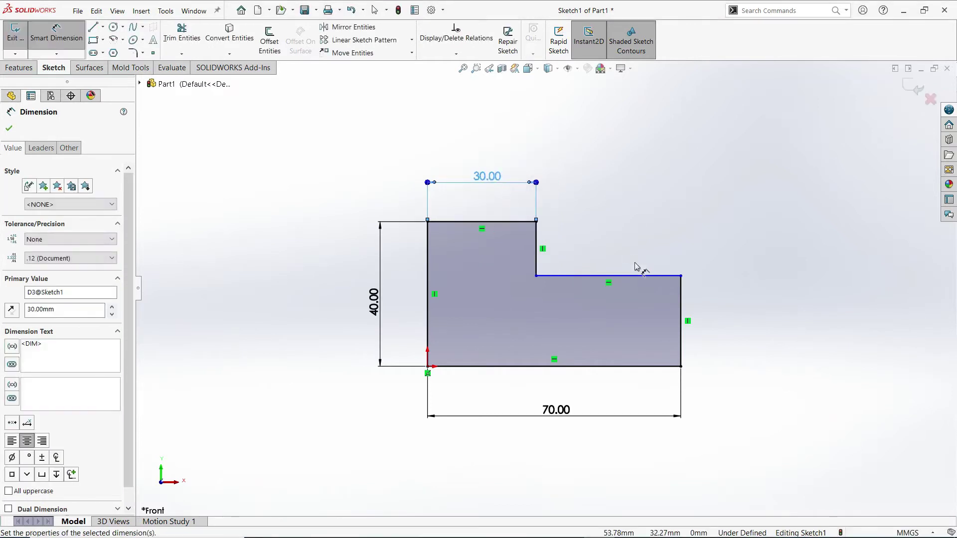
{"action": "left_click", "coordinate": [681, 307]}
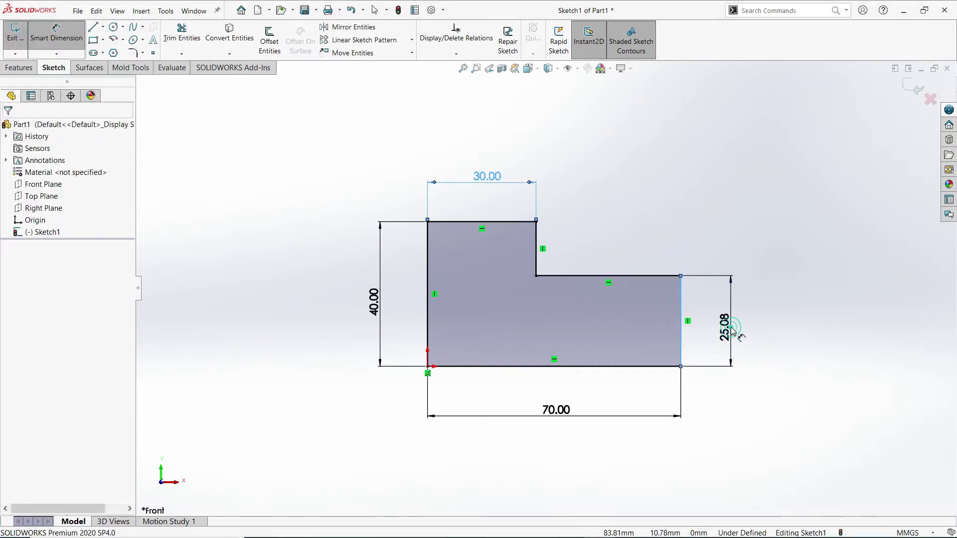
{"action": "left_click", "coordinate": [730, 329]}
{"action": "type", "text": "20"}
{"action": "key", "text": "Return"}
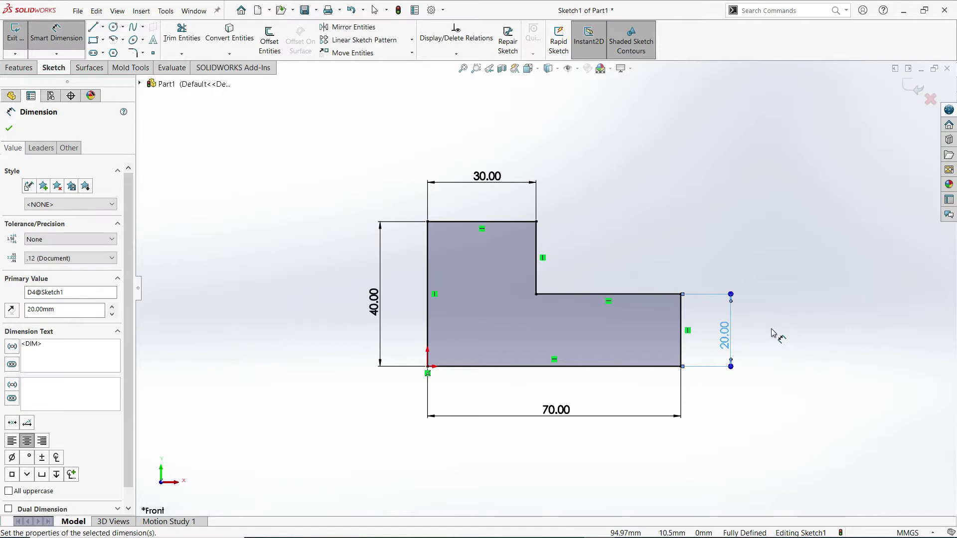
{"action": "left_click", "coordinate": [780, 334]}
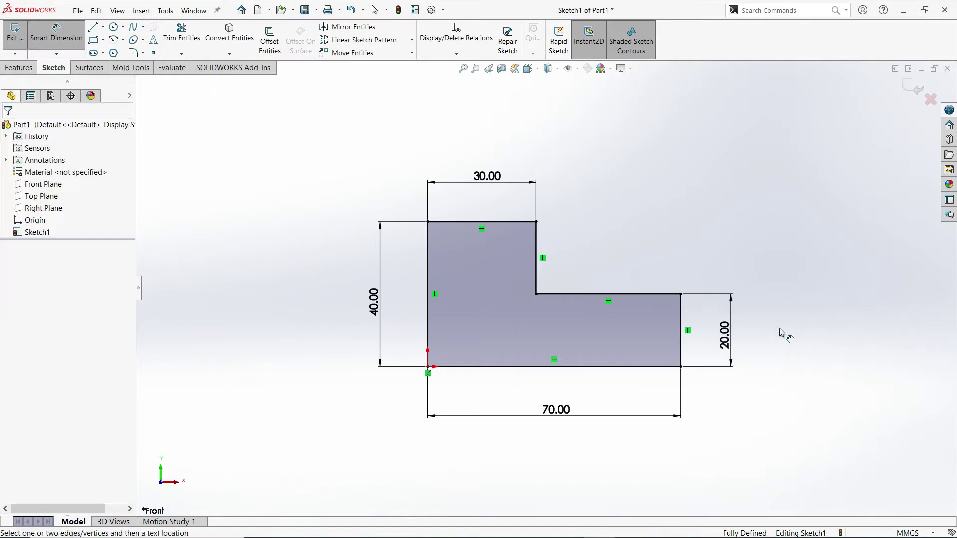
{"action": "left_click", "coordinate": [19, 68]}
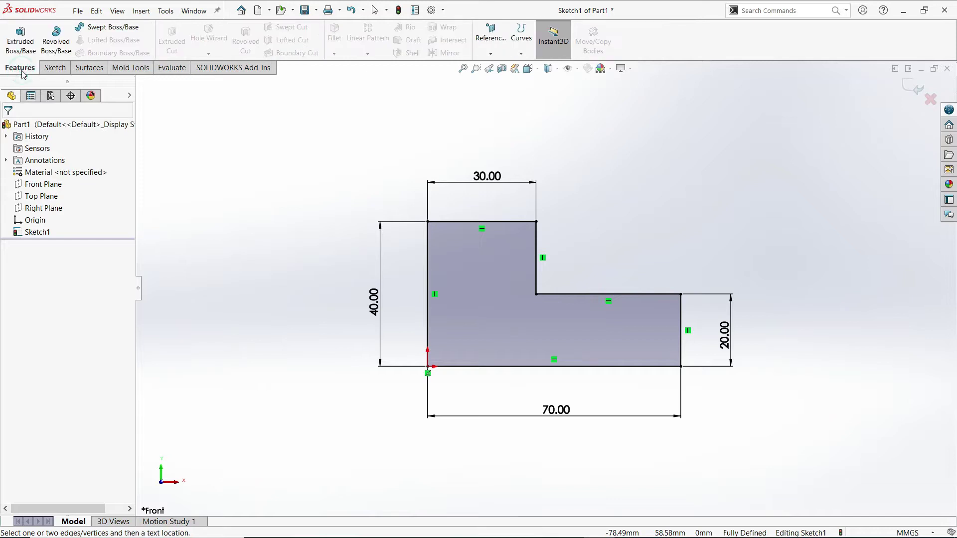
Extrude the L sketch 40 mm with a Mid Plane end condition as Boss-Extrude1
{"action": "left_click", "coordinate": [21, 45]}
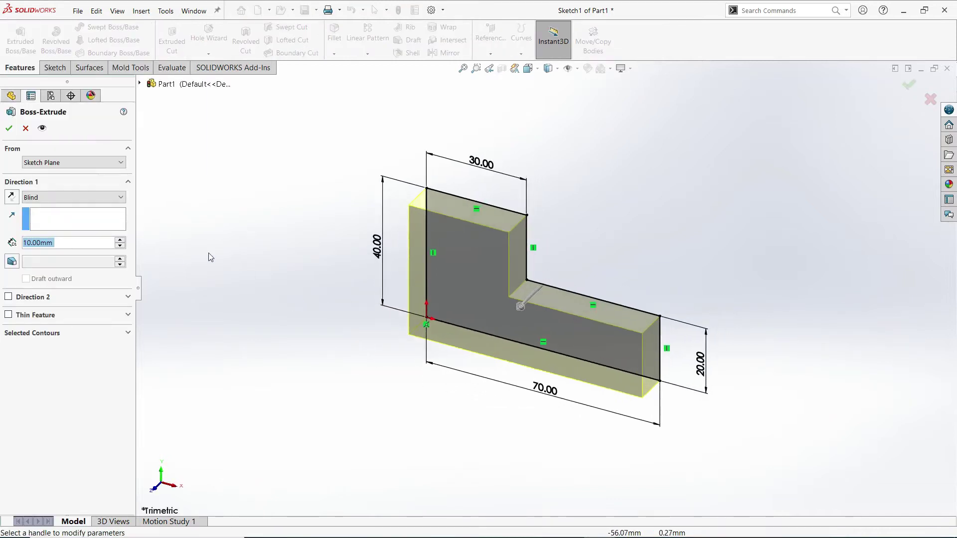
{"action": "left_click", "coordinate": [89, 199]}
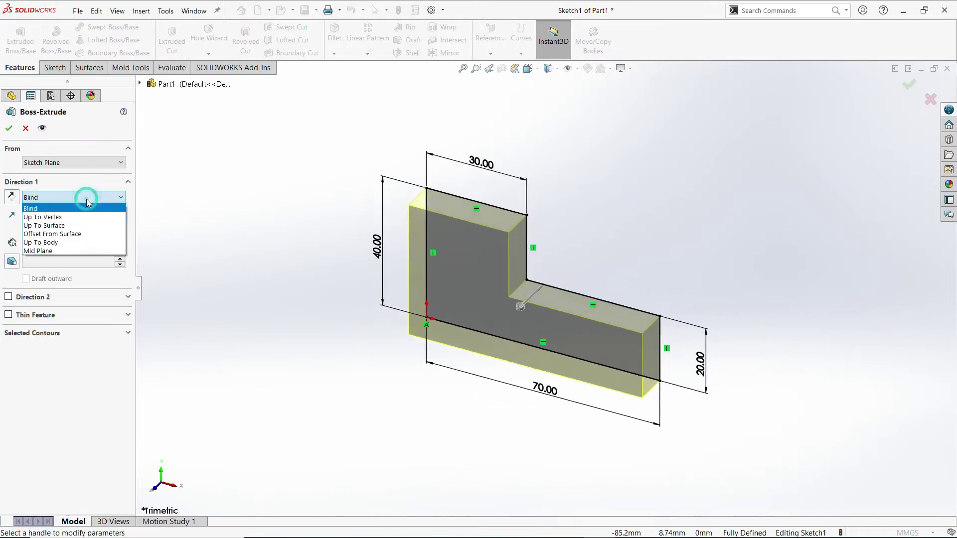
{"action": "left_click", "coordinate": [62, 252]}
{"action": "type", "text": "40"}
{"action": "key", "text": "Return"}
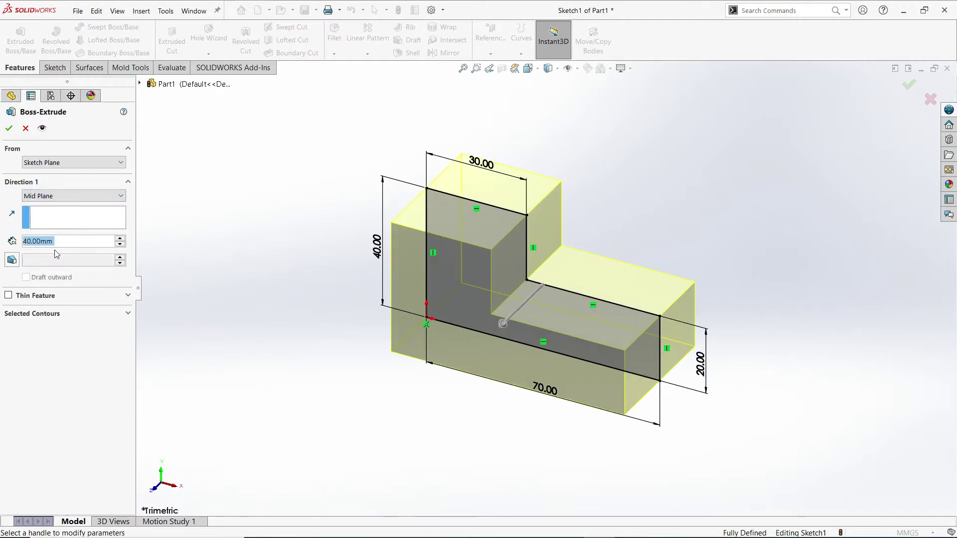
{"action": "left_click", "coordinate": [10, 128]}
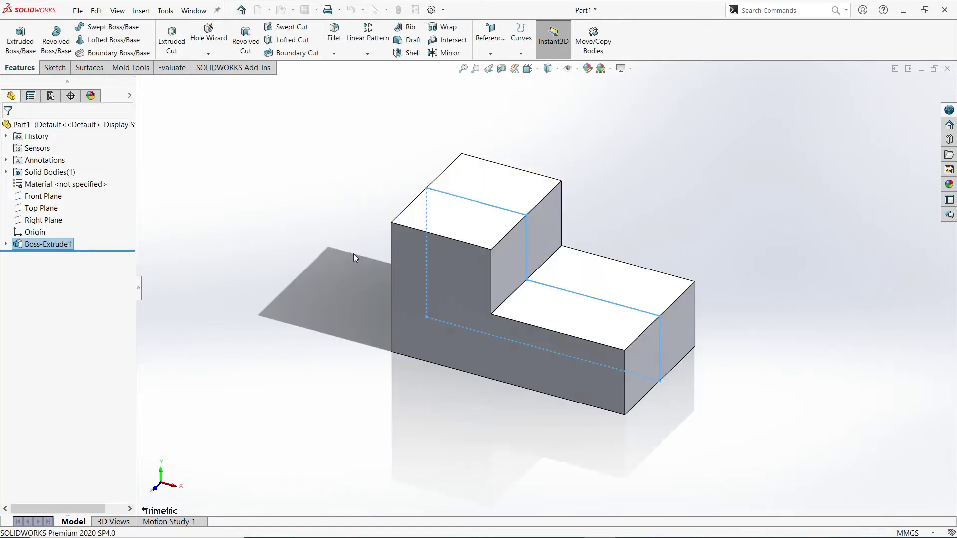
{"action": "left_click", "coordinate": [336, 252]}
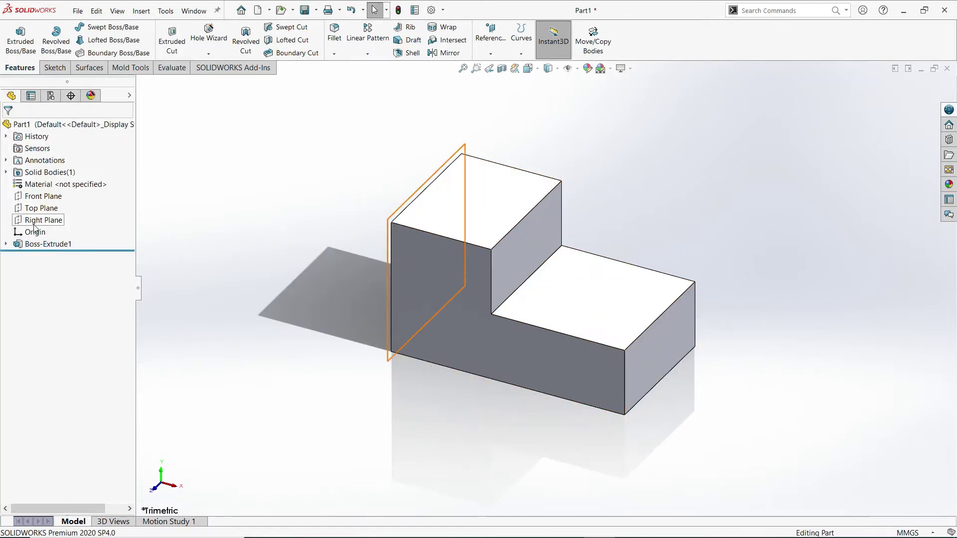
On the Front Plane, viewed normal, draw a corner rectangle from the L's inner corner
{"action": "left_click", "coordinate": [35, 200]}
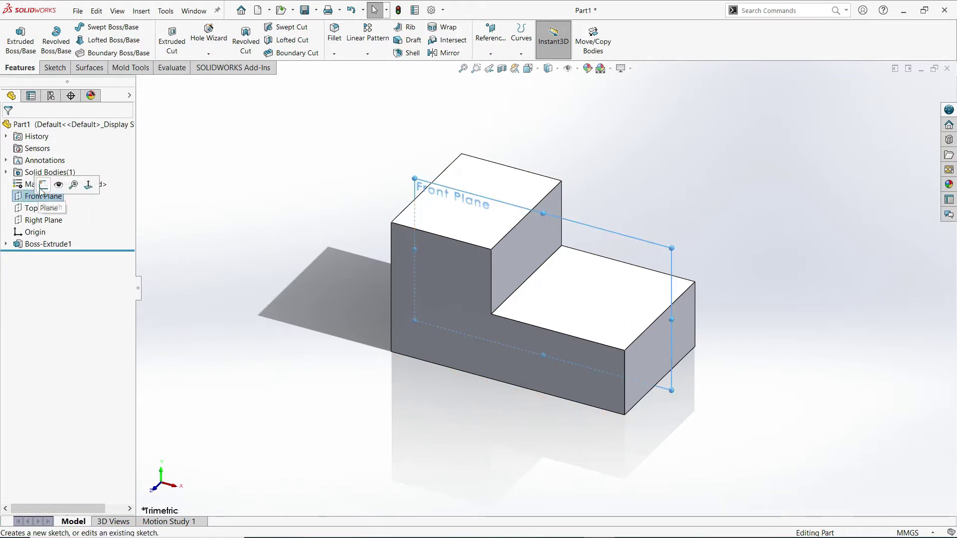
{"action": "left_click", "coordinate": [42, 185]}
{"action": "left_click", "coordinate": [229, 238]}
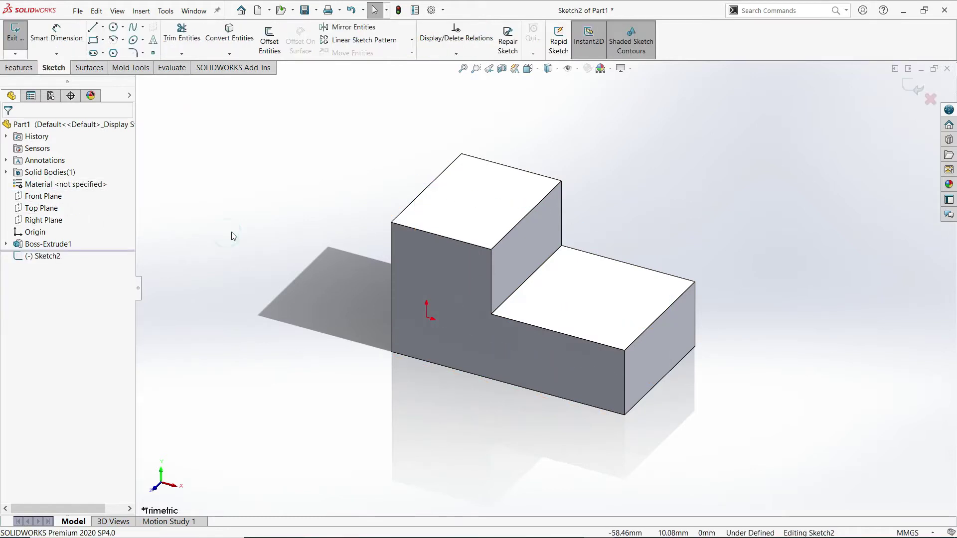
{"action": "key", "text": "space"}
{"action": "left_click", "coordinate": [235, 260]}
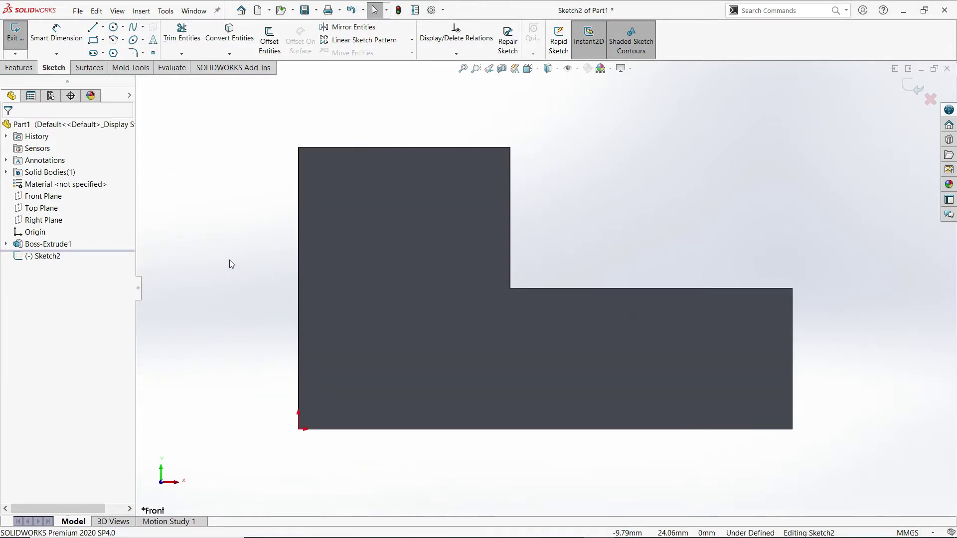
{"action": "left_click", "coordinate": [99, 42]}
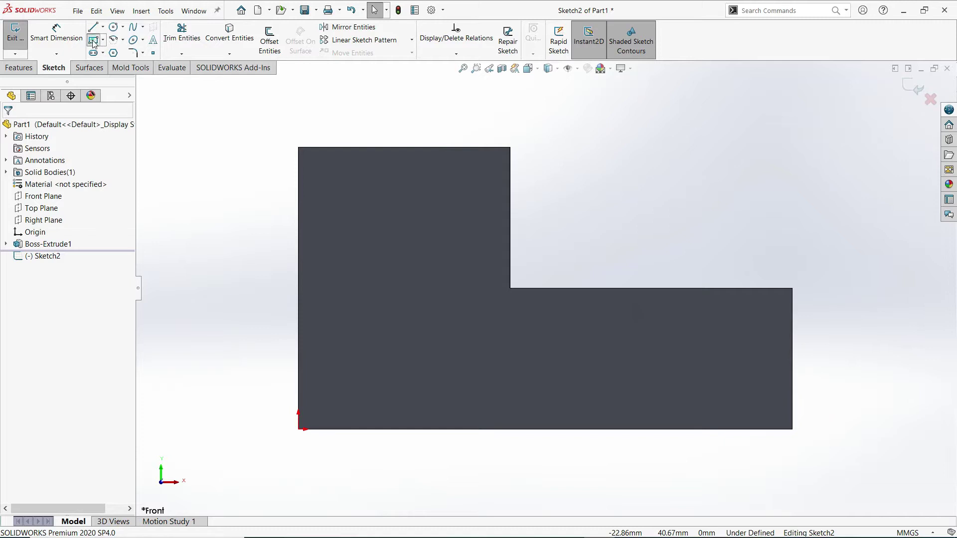
{"action": "left_click", "coordinate": [508, 289]}
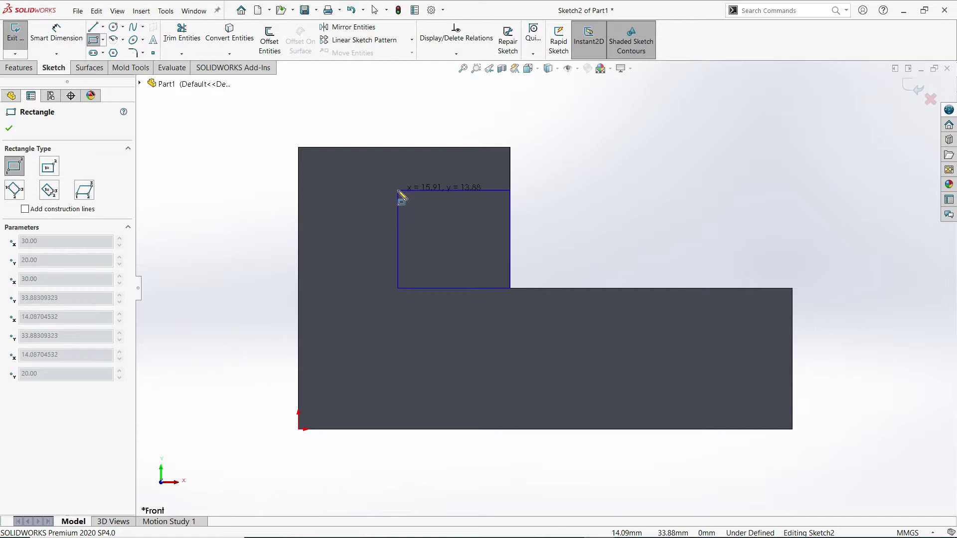
{"action": "left_click", "coordinate": [401, 190]}
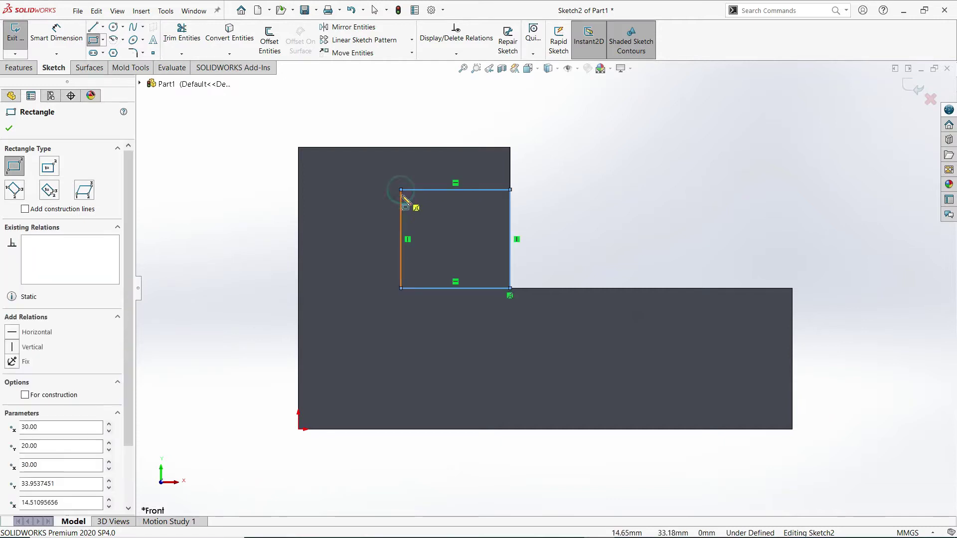
Dimension the rectangle's top edge to a 20 mm width
{"action": "left_click", "coordinate": [60, 39]}
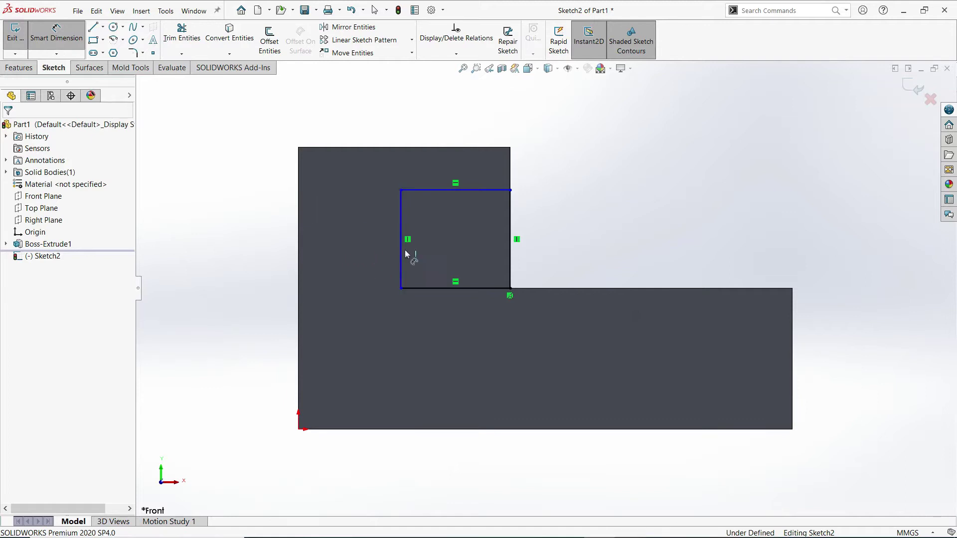
{"action": "left_click", "coordinate": [474, 189]}
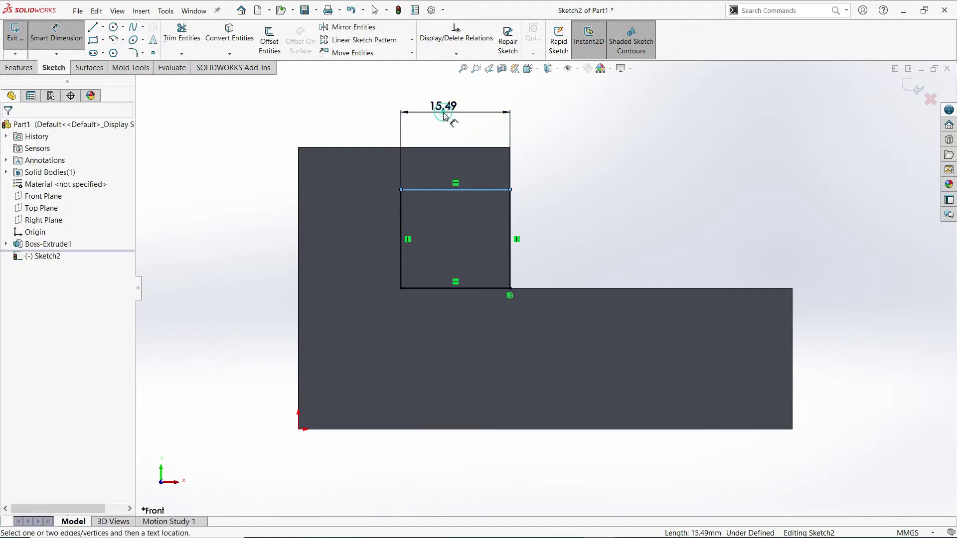
{"action": "left_click", "coordinate": [444, 114]}
{"action": "type", "text": "20"}
{"action": "key", "text": "Return"}
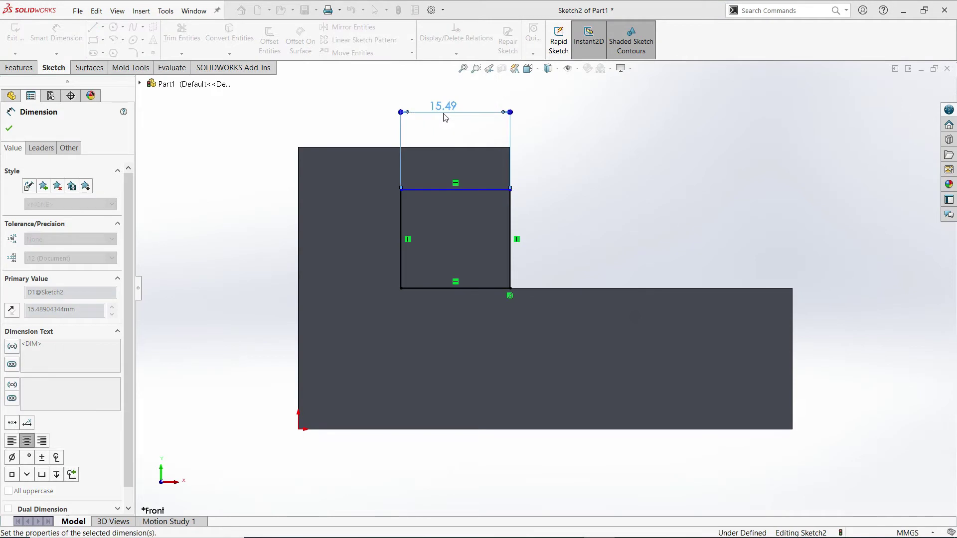
{"action": "left_click", "coordinate": [577, 145]}
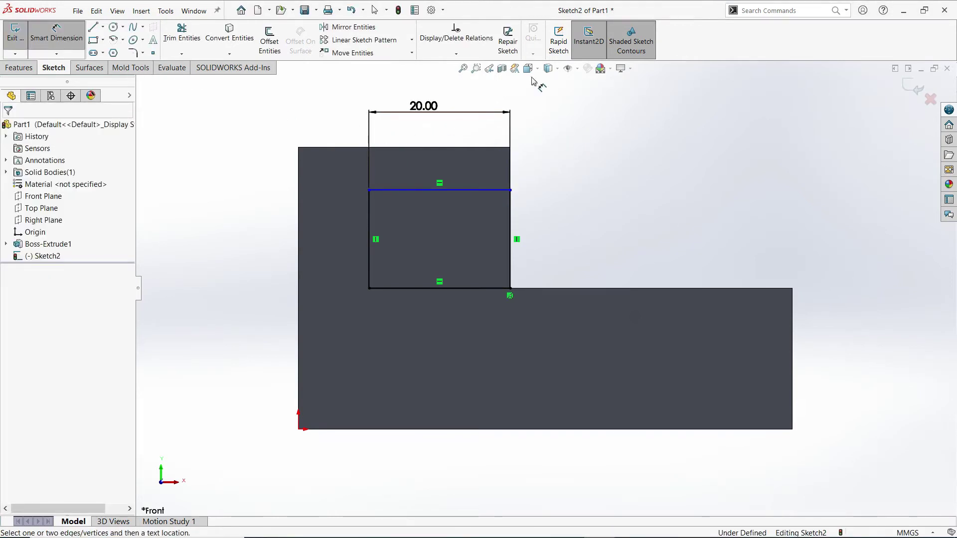
{"action": "left_click", "coordinate": [56, 33]}
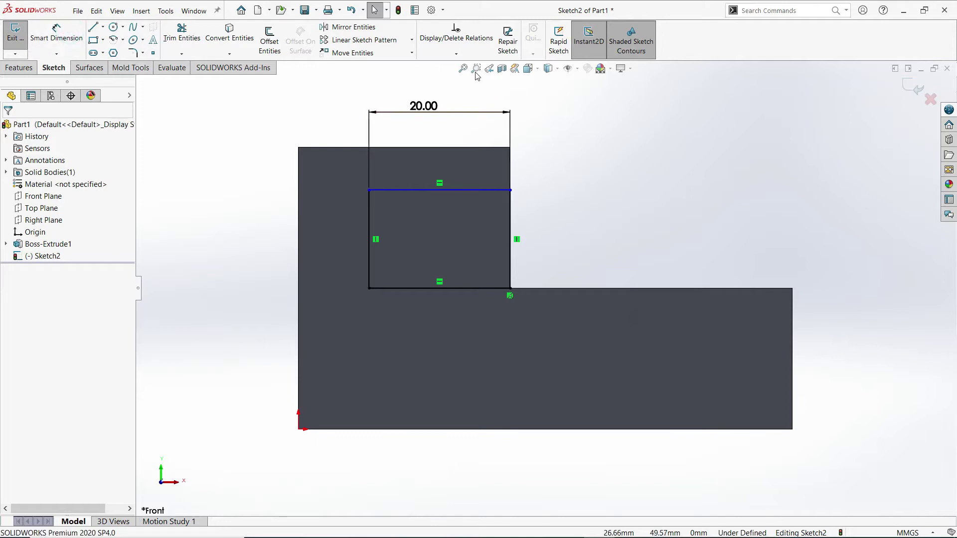
Make the rectangle's top line collinear with the part's top edge
{"action": "left_click", "coordinate": [456, 54]}
{"action": "left_click", "coordinate": [457, 79]}
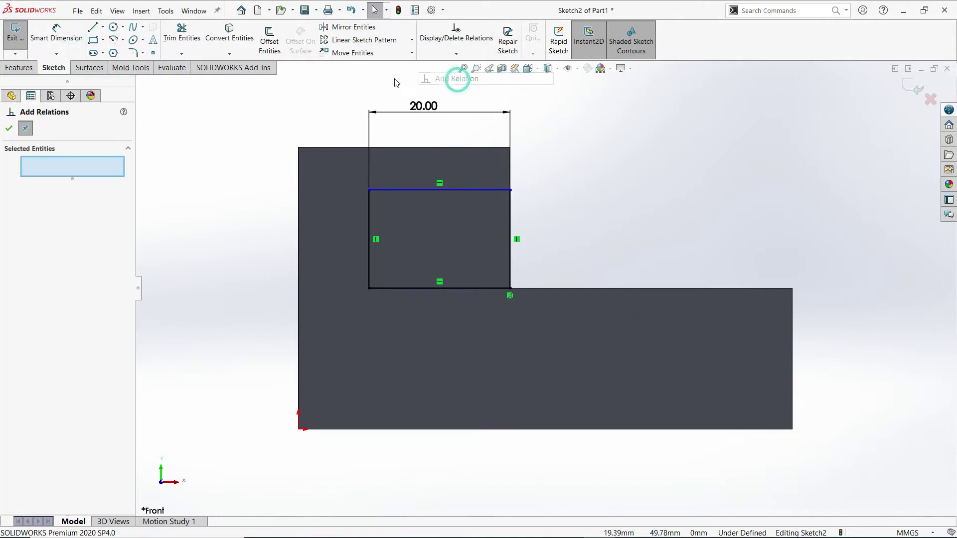
{"action": "left_click", "coordinate": [428, 189]}
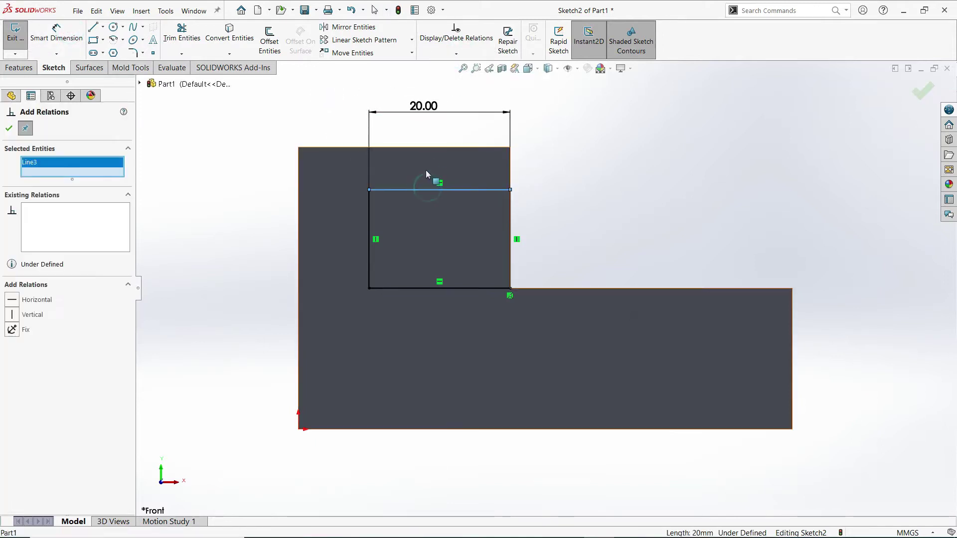
{"action": "left_click", "coordinate": [433, 147]}
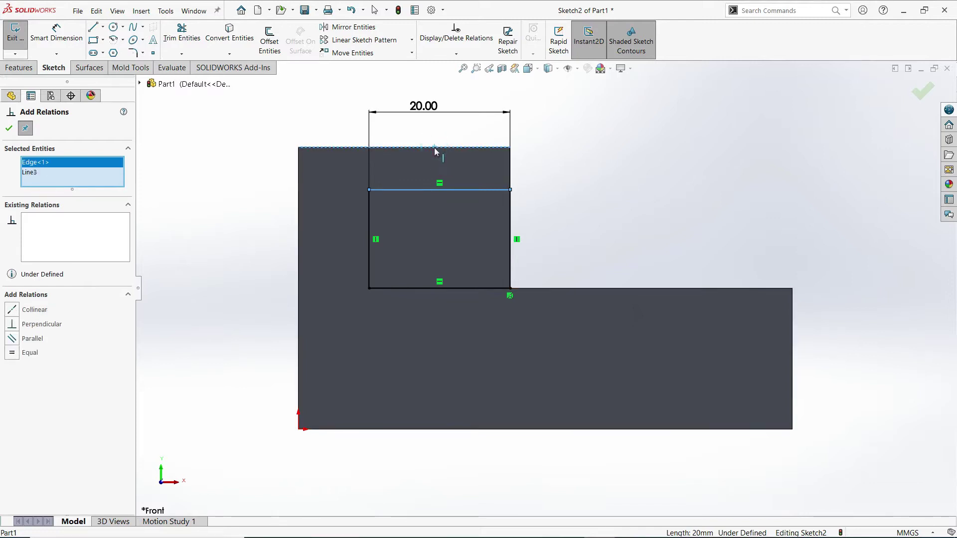
{"action": "left_click", "coordinate": [33, 310]}
{"action": "middle_click", "coordinate": [231, 237]}
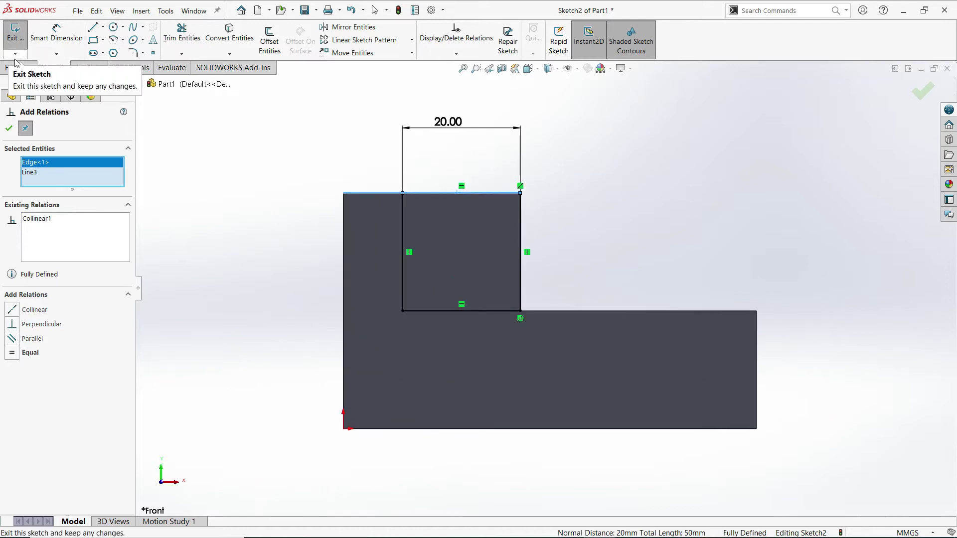
Start a diagonal line at the rectangle's top-left corner
{"action": "left_click", "coordinate": [91, 34]}
{"action": "scroll", "coordinate": [437, 217], "scroll_direction": "down", "scroll_amount": 2}
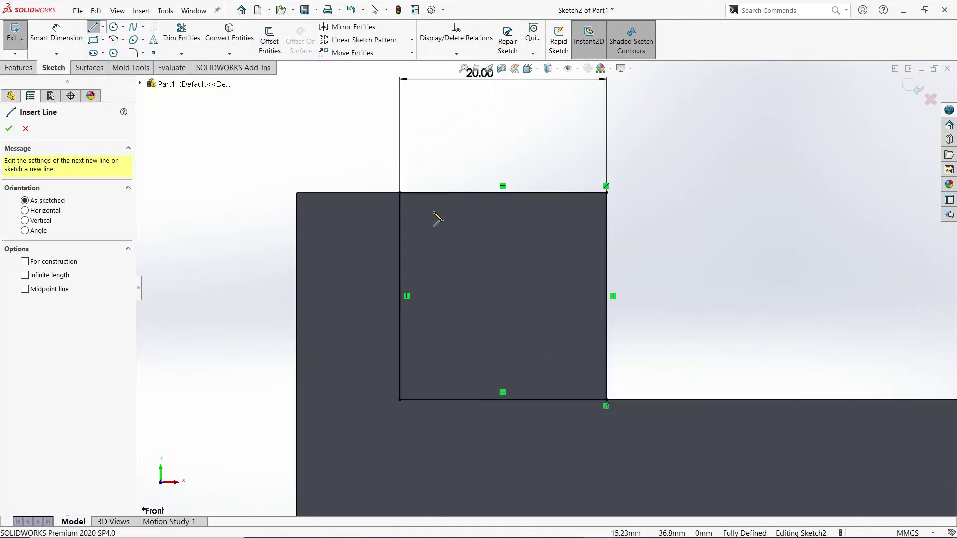
{"action": "left_click", "coordinate": [399, 193]}
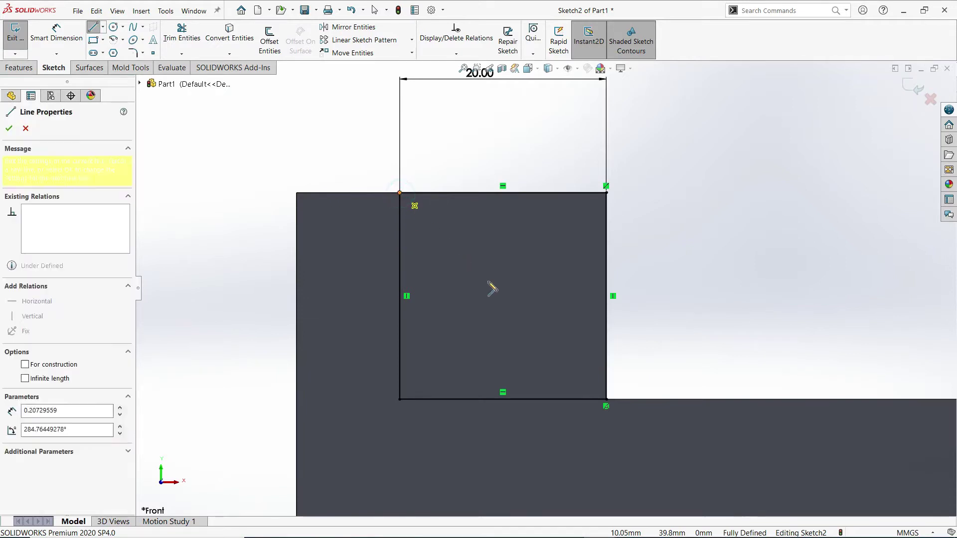
Finish the diagonal at the rectangle's bottom-right corner and exit the line tool
{"action": "left_click", "coordinate": [606, 399]}
{"action": "right_click", "coordinate": [697, 230]}
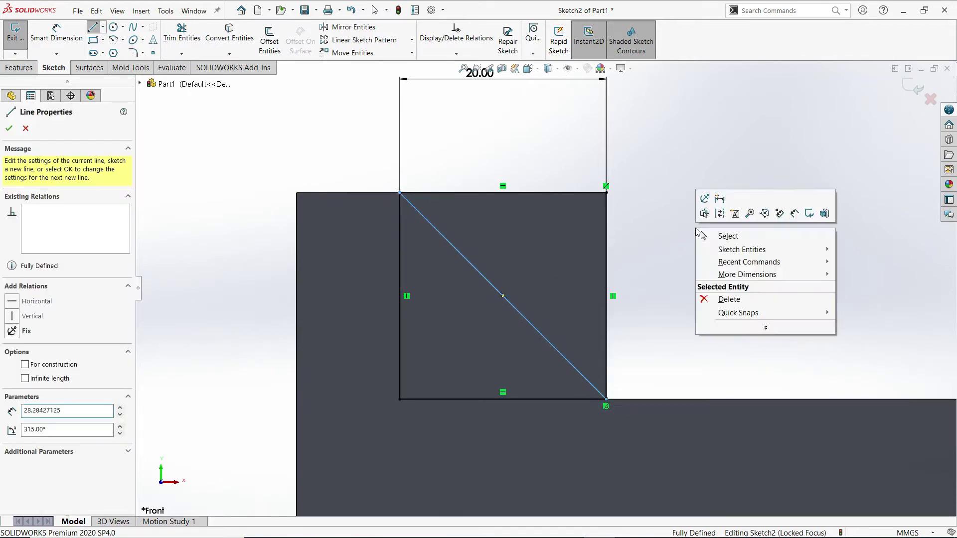
{"action": "left_click", "coordinate": [718, 240]}
{"action": "mouse_move", "coordinate": [677, 256]}
{"action": "middle_mouse_down"}
{"action": "mouse_move", "coordinate": [655, 317]}
{"action": "mouse_move", "coordinate": [636, 277]}
{"action": "mouse_move", "coordinate": [659, 301]}
{"action": "middle_mouse_up"}
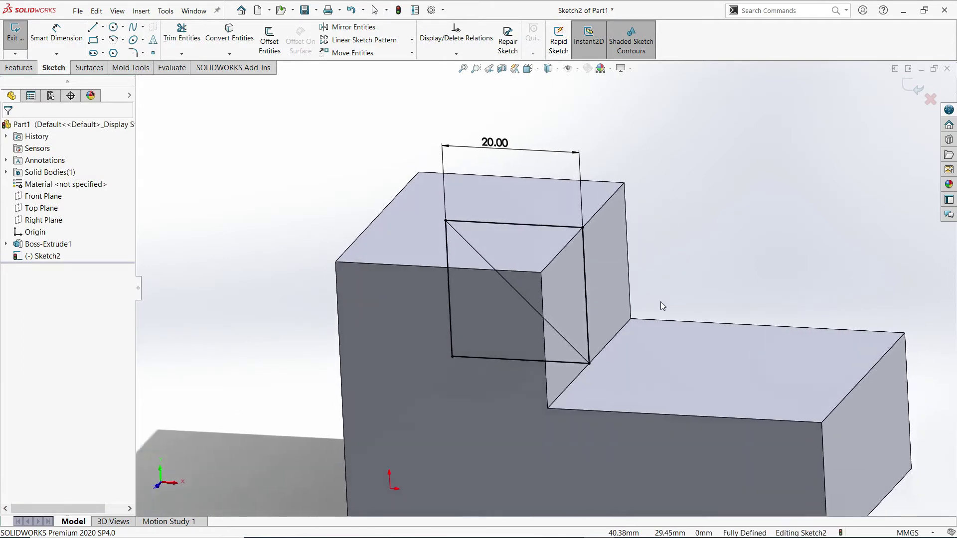
Cut both triangular regions with a 20 mm Mid Plane extruded cut
{"action": "left_click", "coordinate": [19, 67]}
{"action": "left_click", "coordinate": [175, 45]}
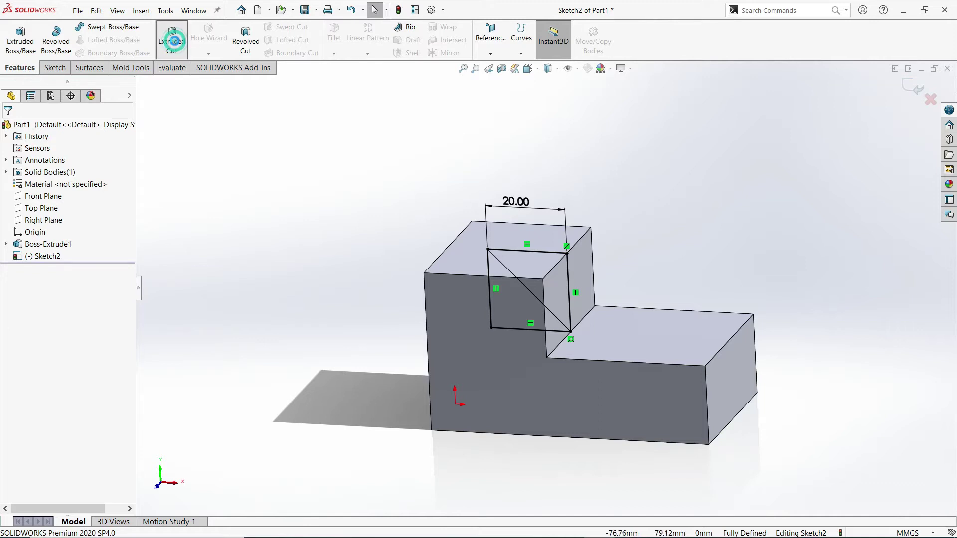
{"action": "mouse_move", "coordinate": [415, 216]}
{"action": "middle_mouse_down"}
{"action": "mouse_move", "coordinate": [395, 214]}
{"action": "mouse_move", "coordinate": [399, 241]}
{"action": "mouse_move", "coordinate": [390, 218]}
{"action": "middle_mouse_up"}
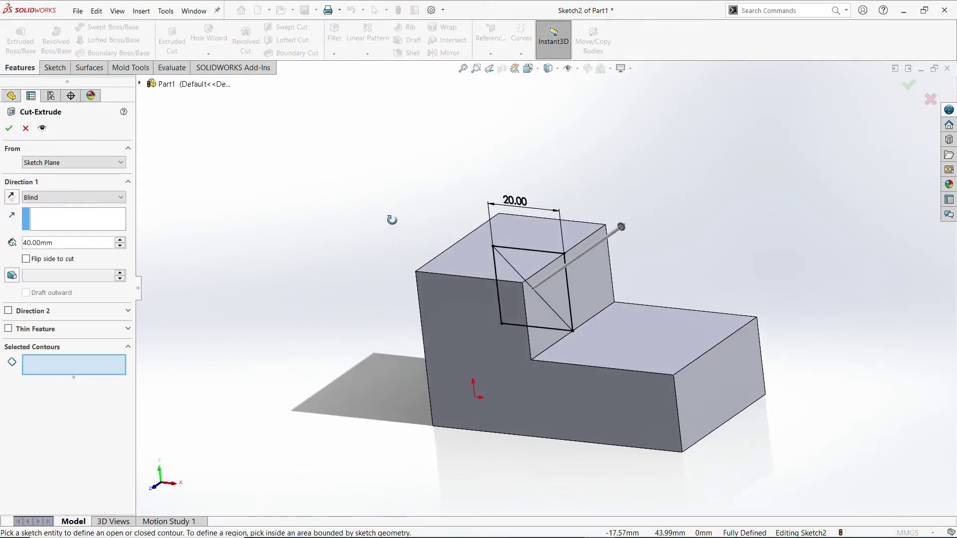
{"action": "left_click", "coordinate": [556, 286]}
{"action": "left_click", "coordinate": [536, 313]}
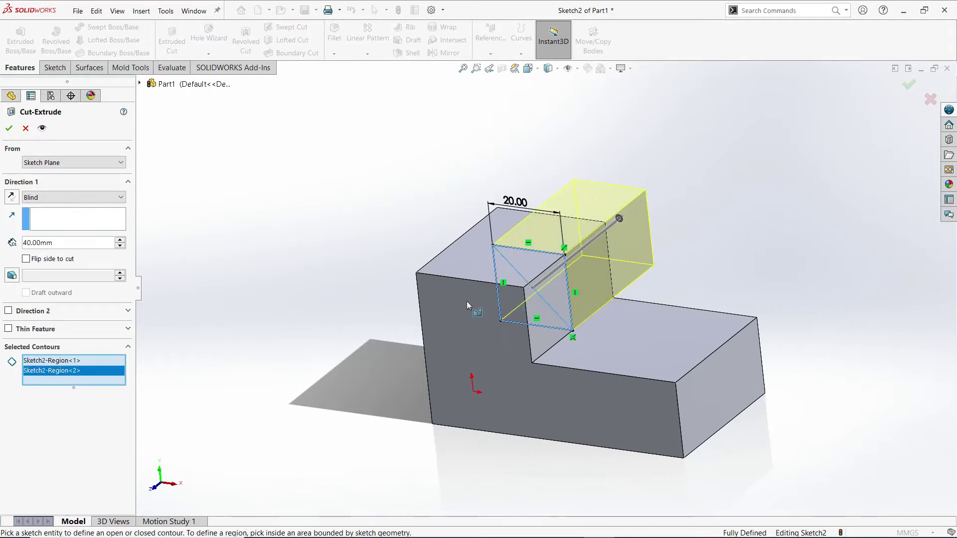
{"action": "left_click", "coordinate": [52, 197]}
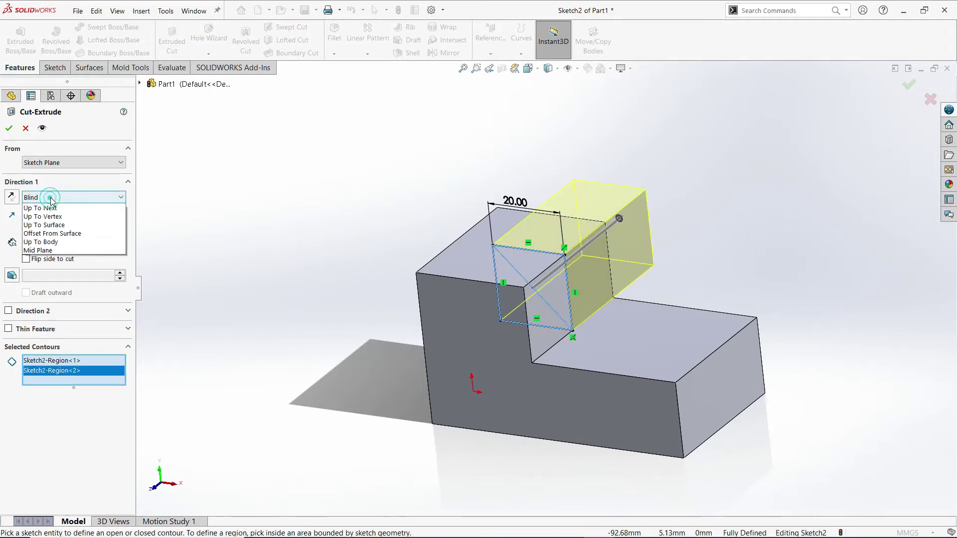
{"action": "left_click", "coordinate": [47, 276]}
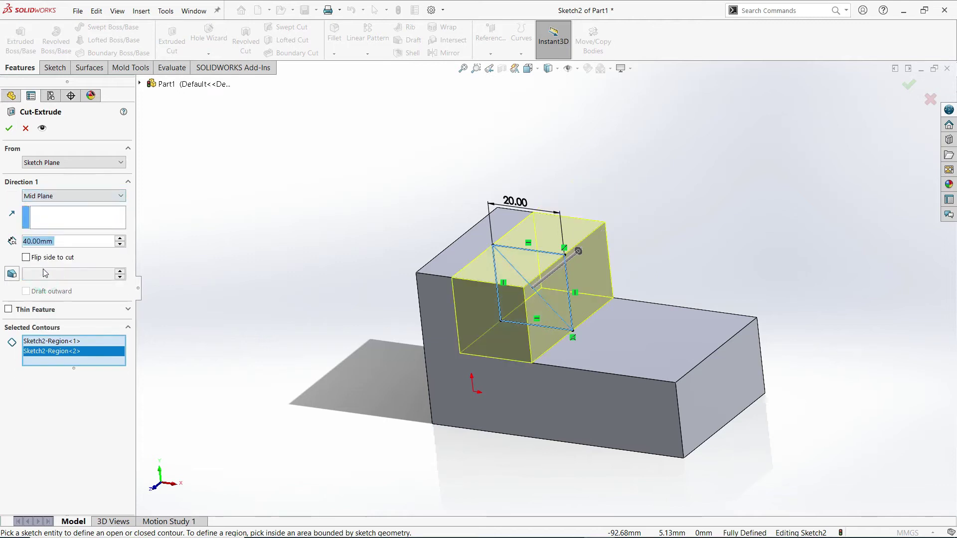
{"action": "type", "text": "20"}
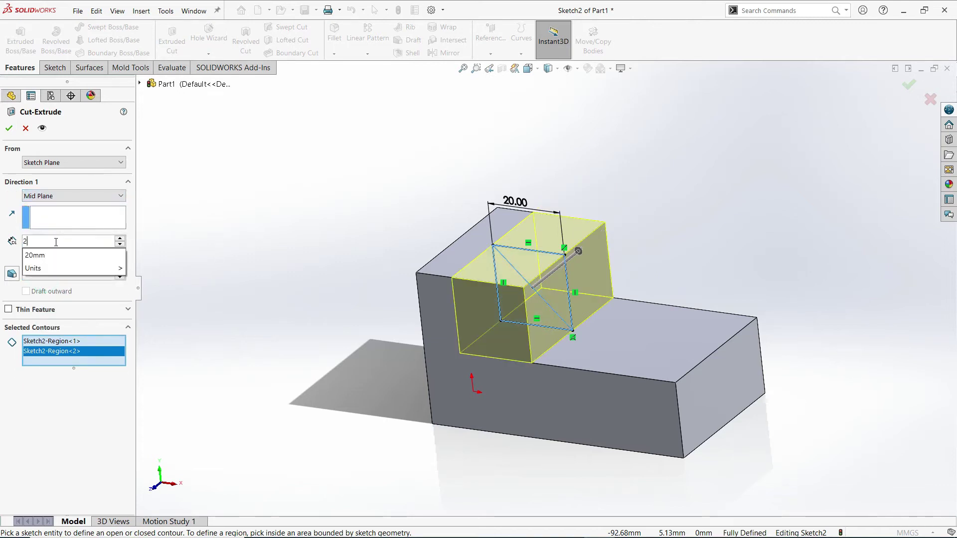
{"action": "key", "text": "Return"}
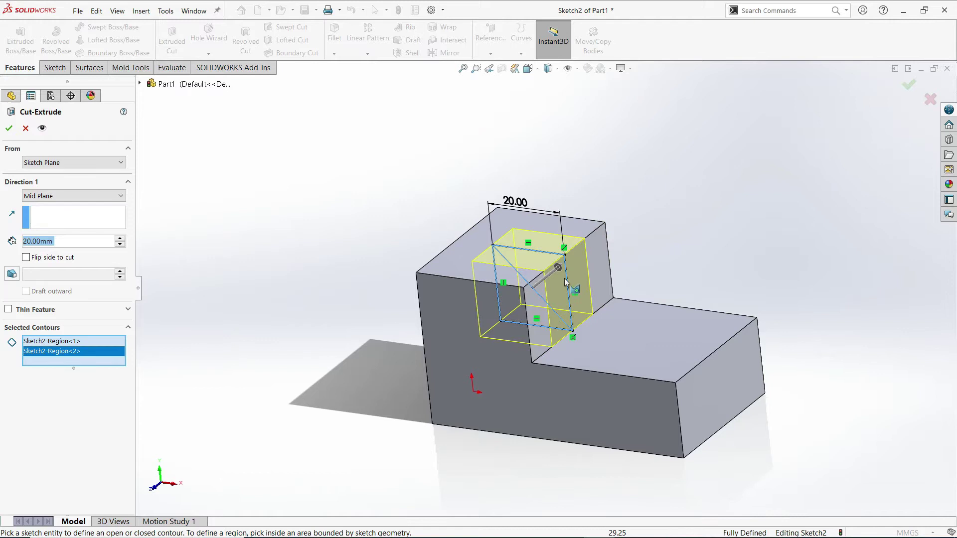
{"action": "scroll", "coordinate": [564, 277], "scroll_direction": "down", "scroll_amount": 3}
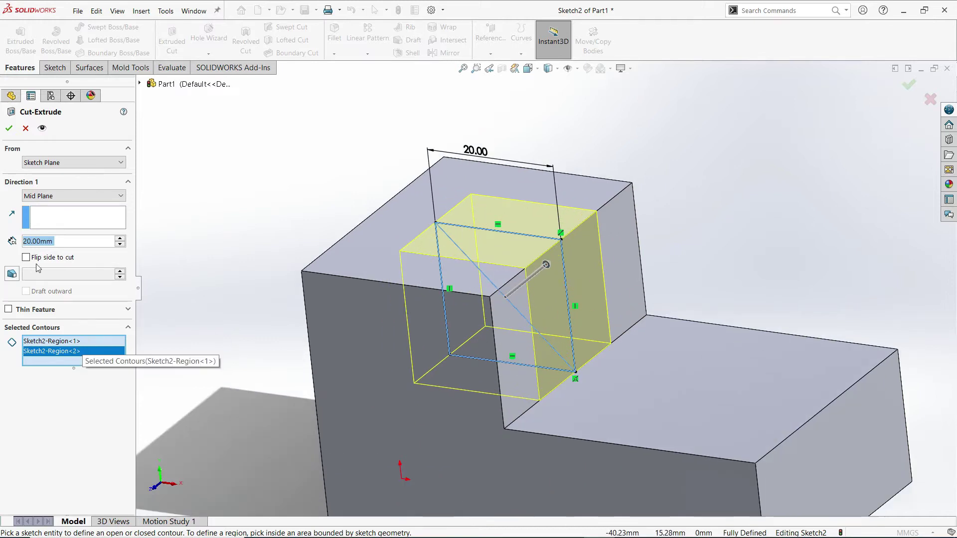
{"action": "left_click", "coordinate": [8, 129]}
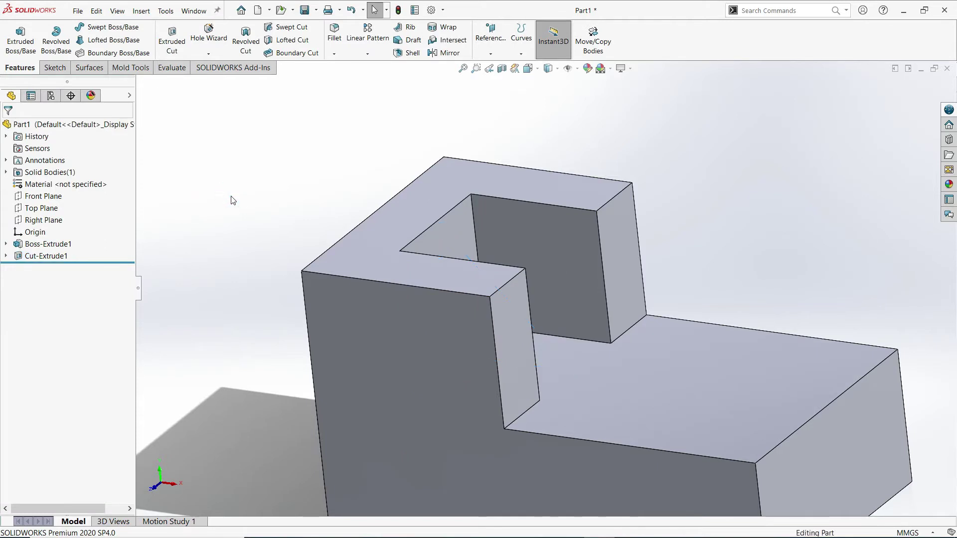
Expand Cut-Extrude1 and show its sketch on the model for reuse
{"action": "mouse_move", "coordinate": [263, 223]}
{"action": "middle_mouse_down"}
{"action": "mouse_move", "coordinate": [245, 206]}
{"action": "mouse_move", "coordinate": [262, 207]}
{"action": "middle_mouse_up"}
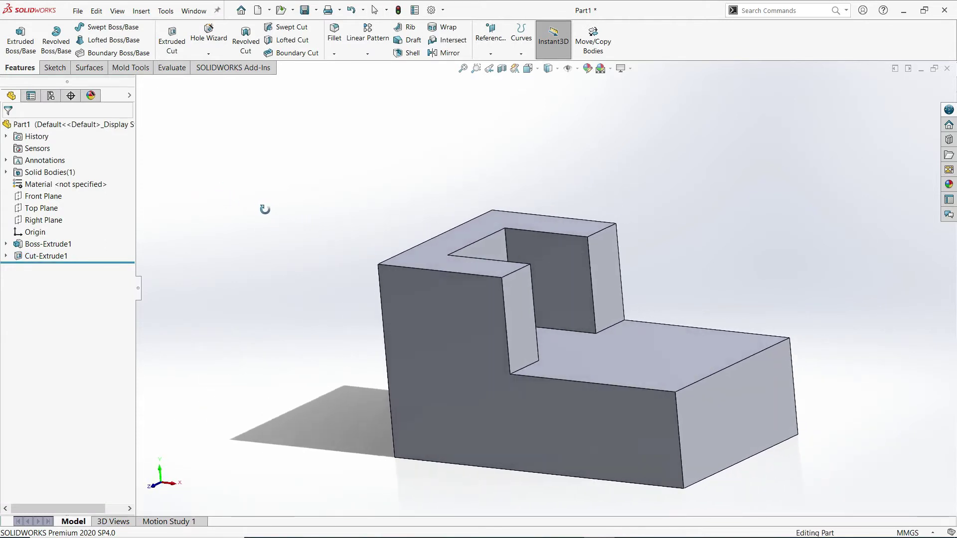
{"action": "left_click", "coordinate": [6, 256]}
{"action": "left_click", "coordinate": [33, 270]}
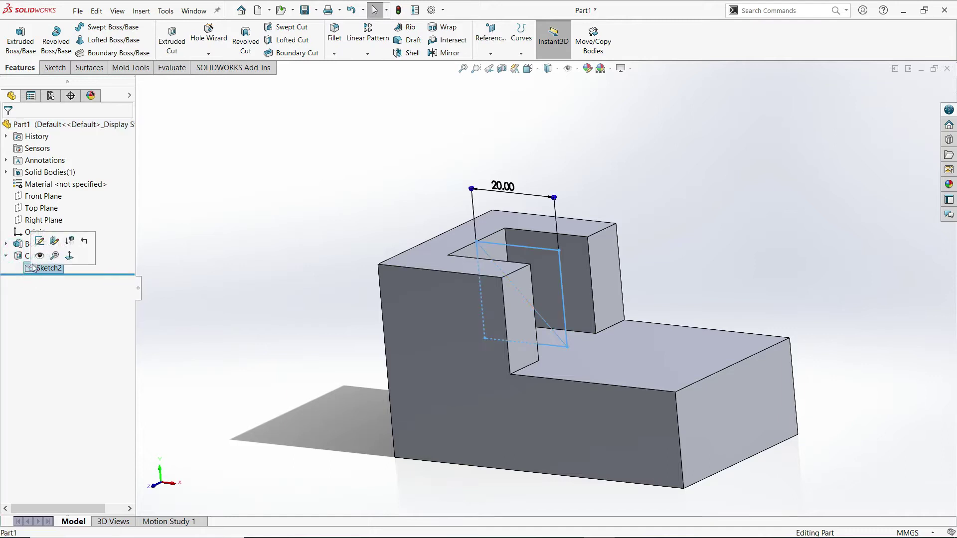
{"action": "left_click", "coordinate": [41, 255]}
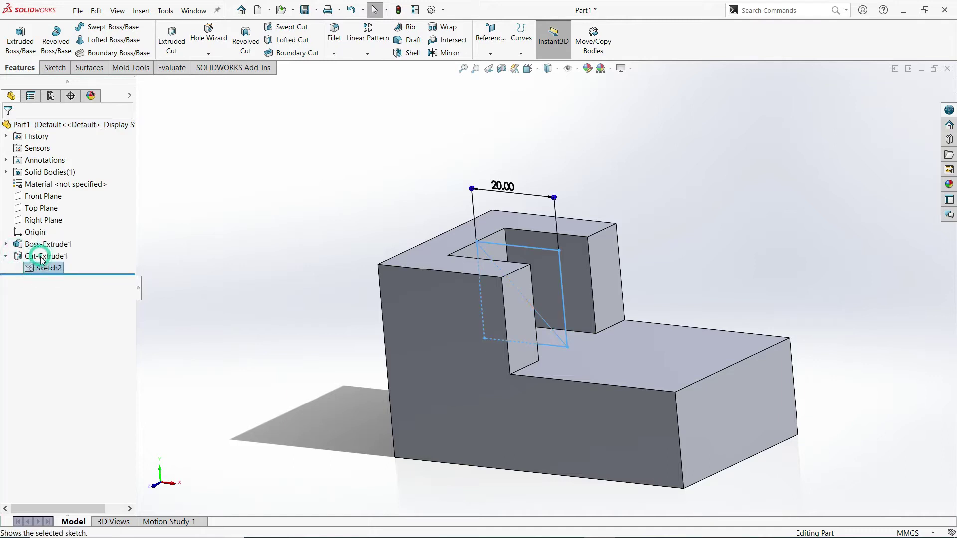
{"action": "mouse_move", "coordinate": [334, 269]}
{"action": "middle_mouse_down"}
{"action": "mouse_move", "coordinate": [331, 306]}
{"action": "mouse_move", "coordinate": [530, 360]}
{"action": "middle_mouse_up"}
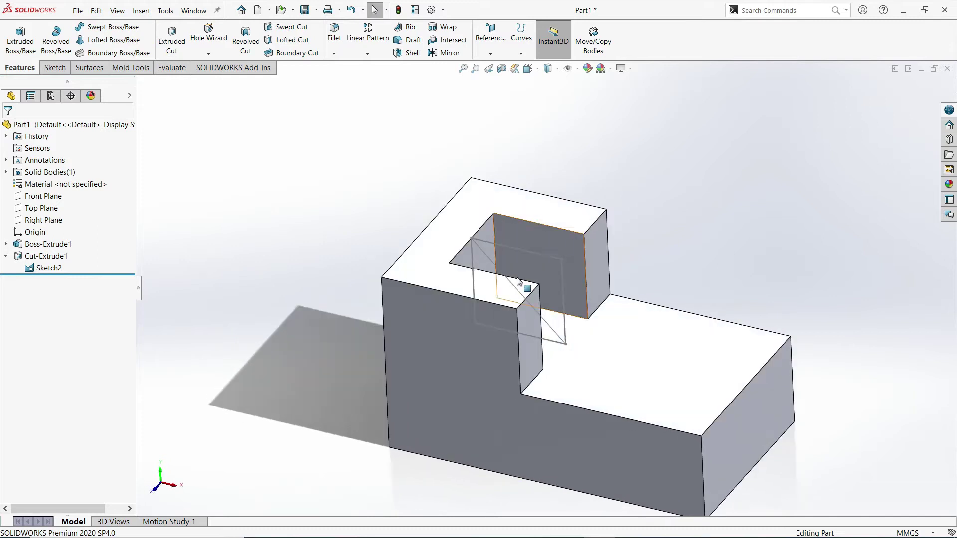
{"action": "scroll", "coordinate": [522, 229], "scroll_direction": "down", "scroll_amount": 5}
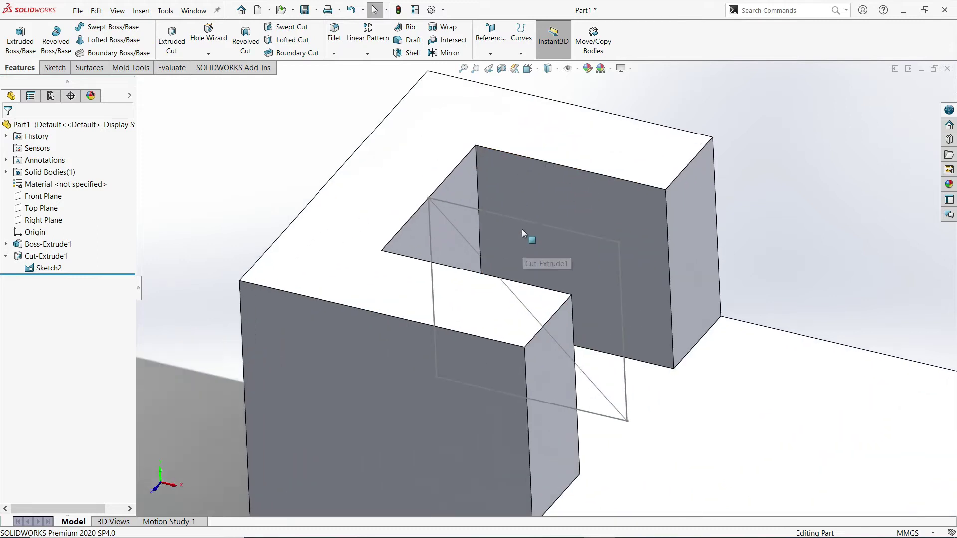
{"action": "left_click", "coordinate": [49, 268]}
{"action": "left_click", "coordinate": [55, 68]}
{"action": "left_click", "coordinate": [20, 68]}
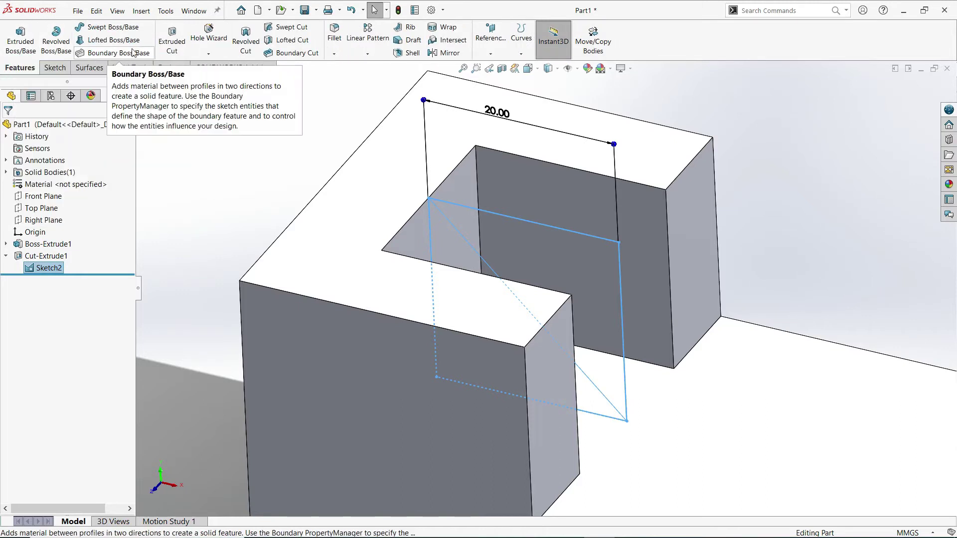
Cut one triangular region Through All in the flipped direction
{"action": "left_click", "coordinate": [172, 40]}
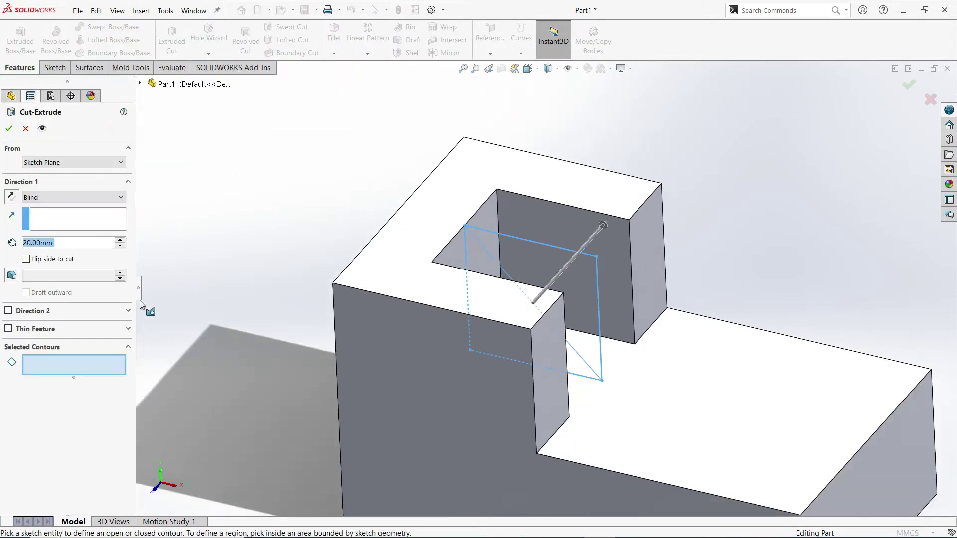
{"action": "left_click", "coordinate": [59, 365]}
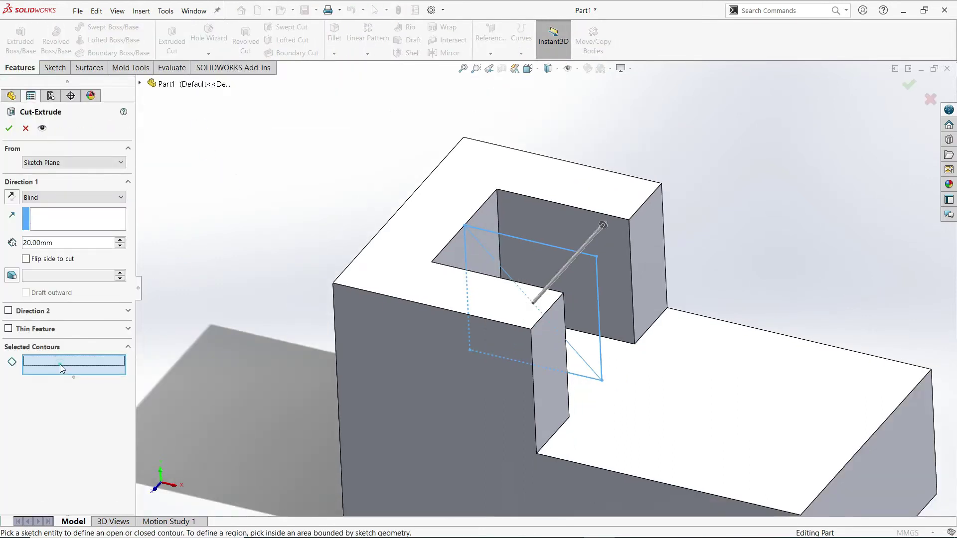
{"action": "left_click", "coordinate": [552, 262]}
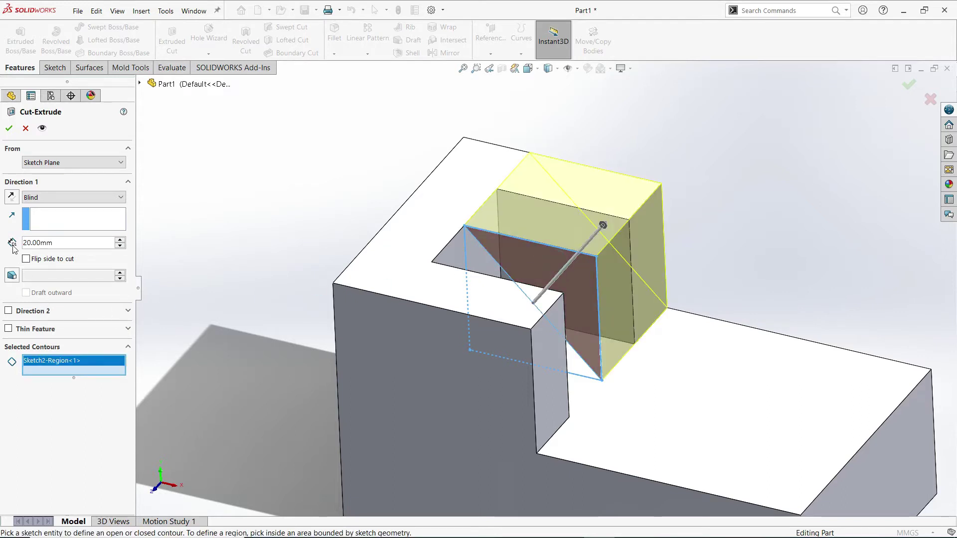
{"action": "left_click", "coordinate": [13, 197]}
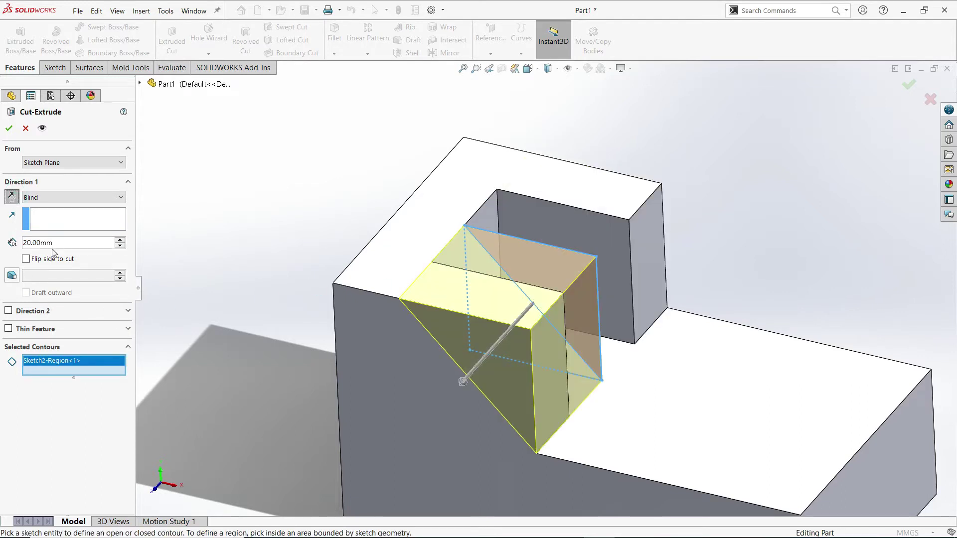
{"action": "left_click", "coordinate": [46, 200]}
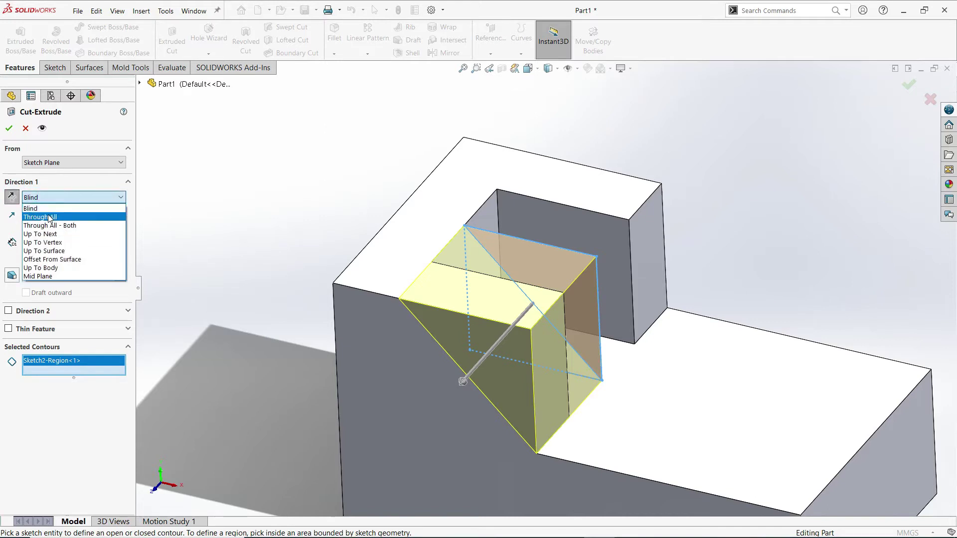
{"action": "left_click", "coordinate": [50, 218]}
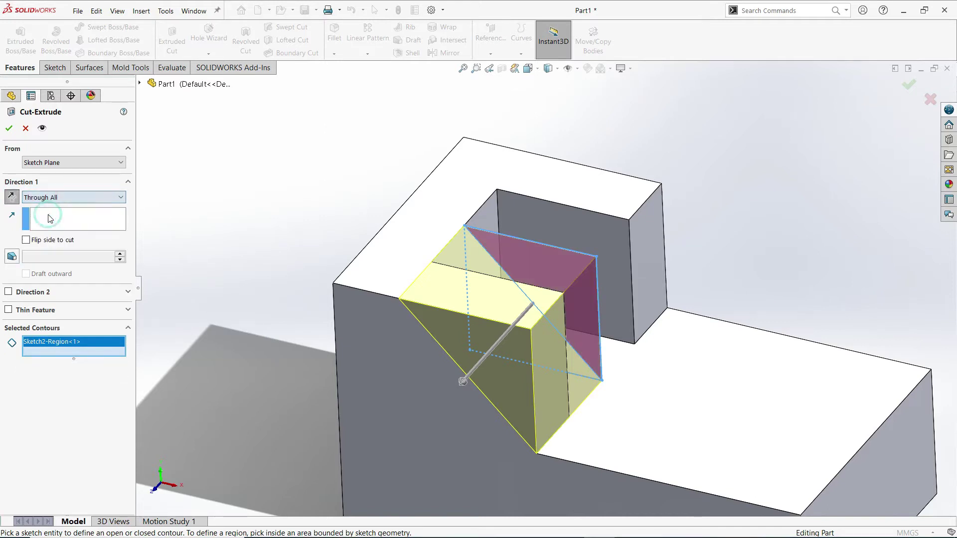
{"action": "left_click", "coordinate": [10, 128]}
{"action": "key", "text": "f"}
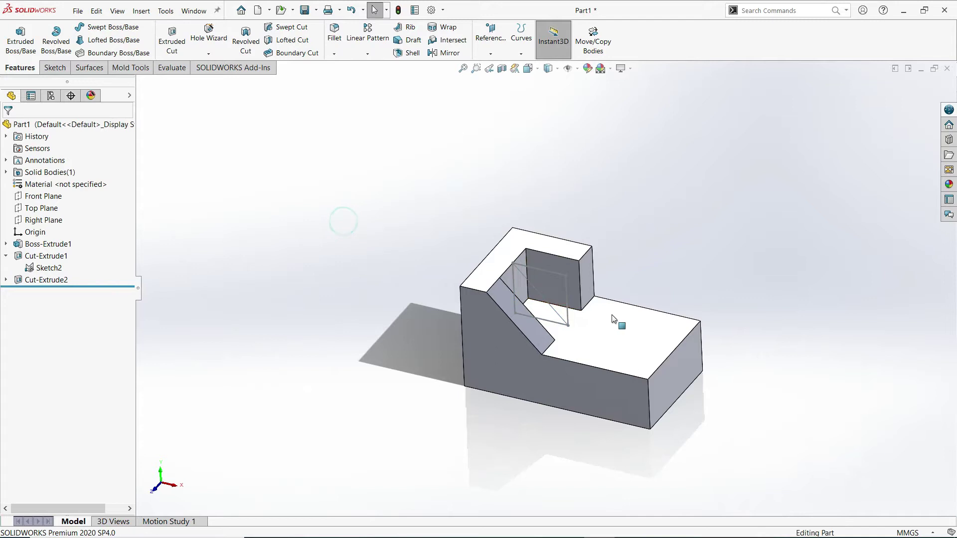
{"action": "scroll", "coordinate": [615, 320], "scroll_direction": "down", "scroll_amount": 4}
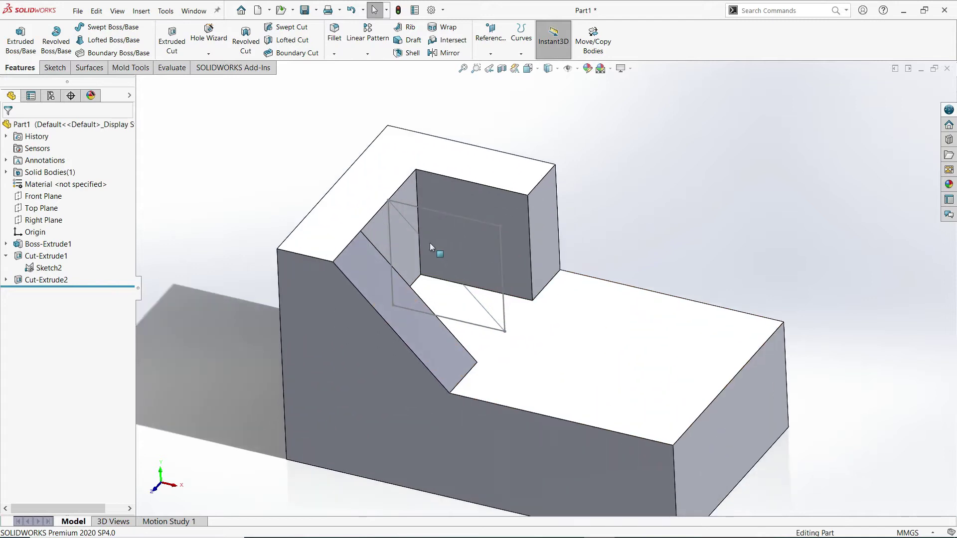
Hide the first cut's sketch, collapse its tree entry, and fit the model
{"action": "left_click", "coordinate": [36, 269]}
{"action": "key", "text": "Escape"}
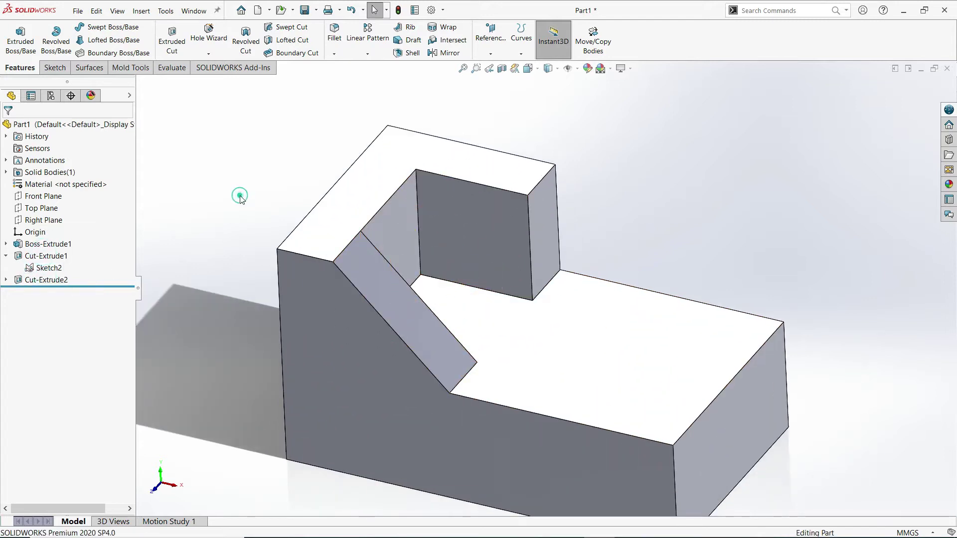
{"action": "left_click", "coordinate": [6, 255]}
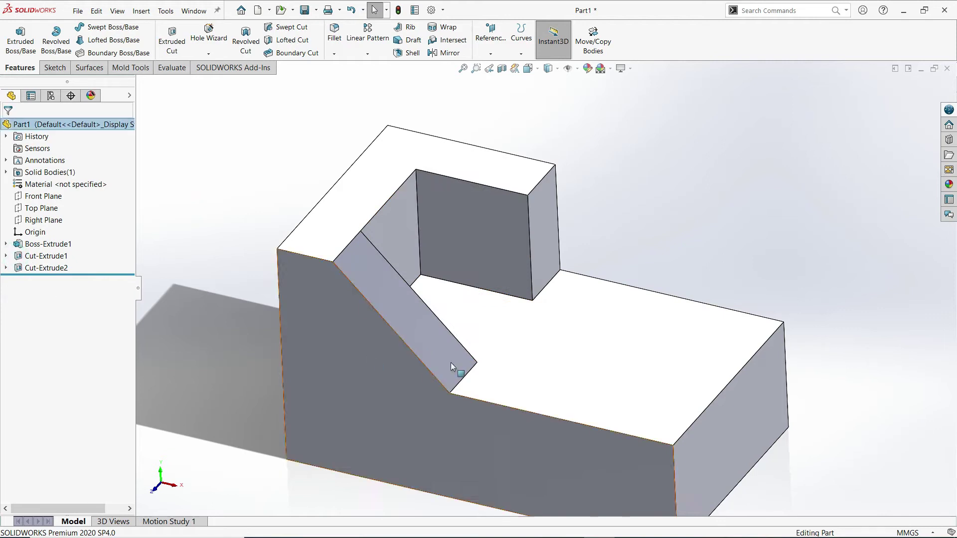
{"action": "key", "text": "f"}
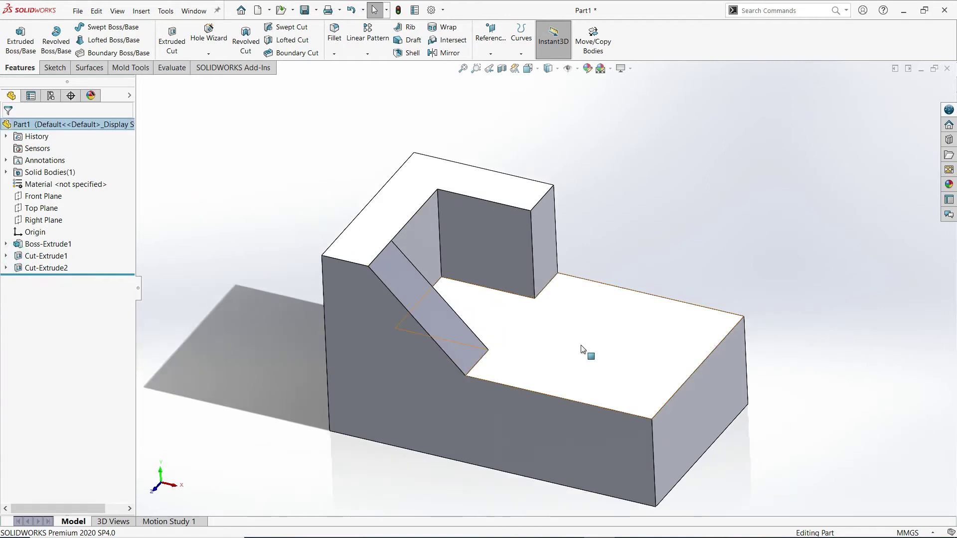
Sketch a circle on the lower step's top face, viewed from above
{"action": "left_click", "coordinate": [582, 347]}
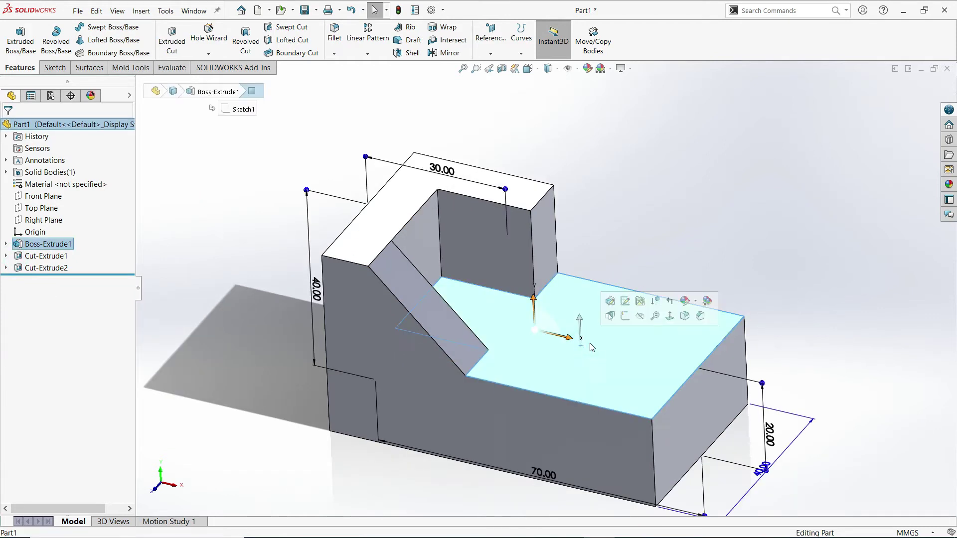
{"action": "left_click", "coordinate": [624, 317]}
{"action": "key", "text": "space"}
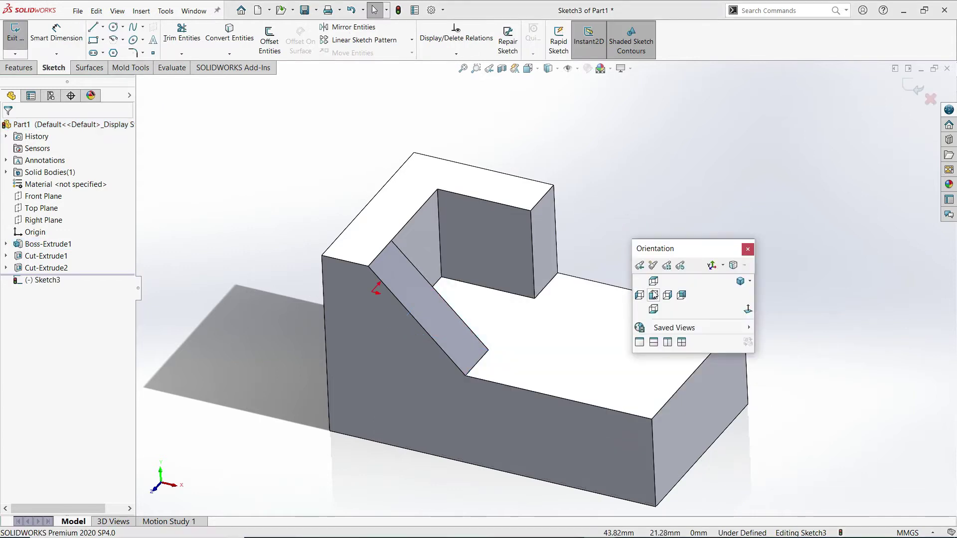
{"action": "left_click", "coordinate": [648, 290]}
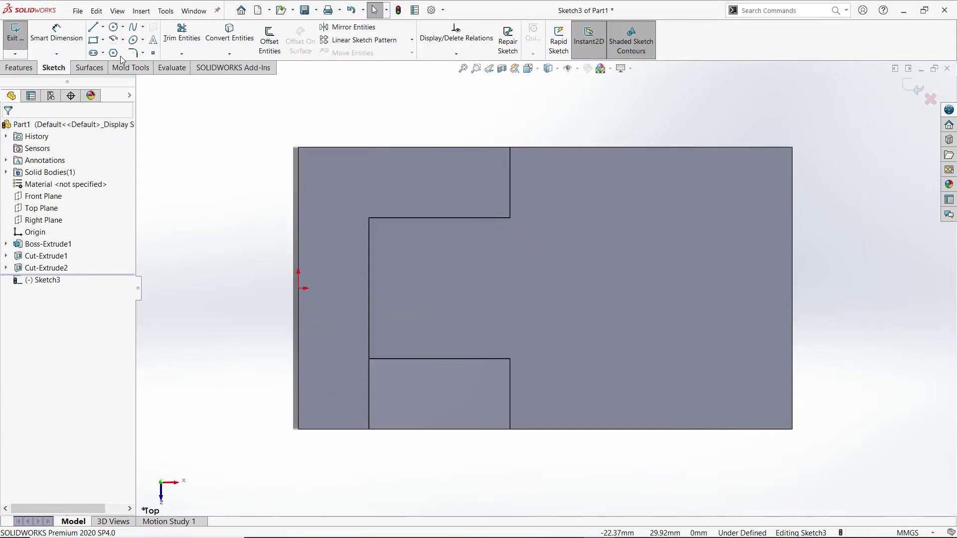
{"action": "left_click", "coordinate": [114, 28]}
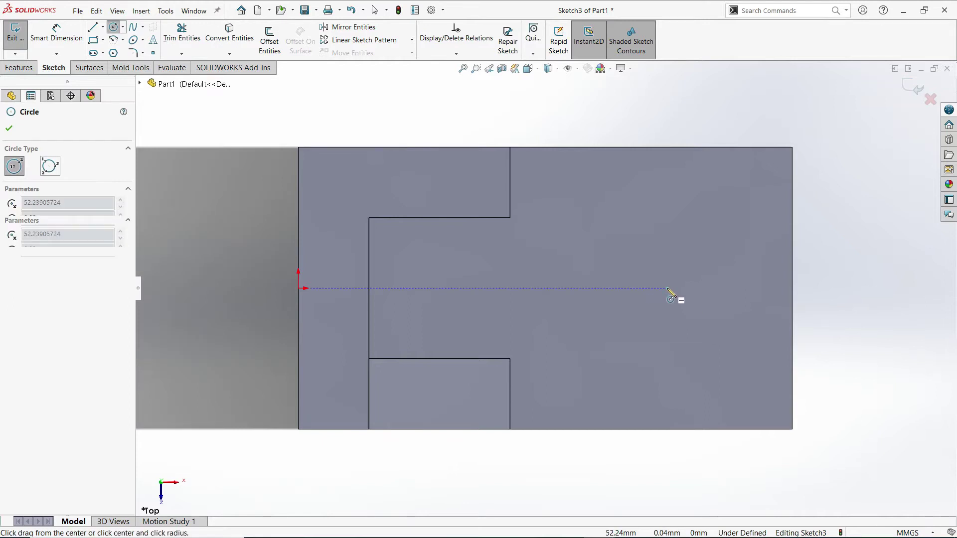
{"action": "left_click", "coordinate": [666, 288]}
{"action": "left_click", "coordinate": [692, 333]}
Dimension the circle to a 20 mm diameter
{"action": "left_click", "coordinate": [58, 52]}
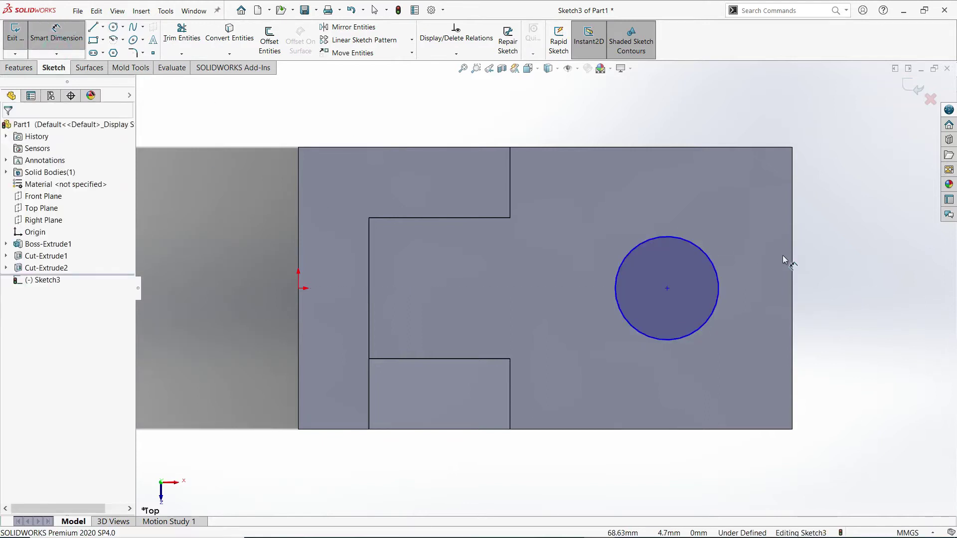
{"action": "left_click", "coordinate": [707, 254]}
{"action": "left_click", "coordinate": [728, 205]}
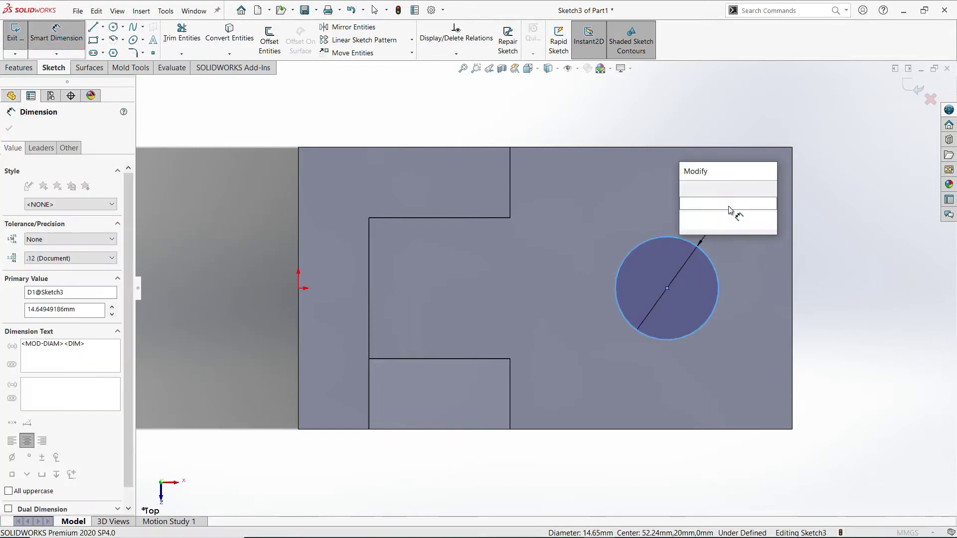
{"action": "type", "text": "20"}
{"action": "key", "text": "Return"}
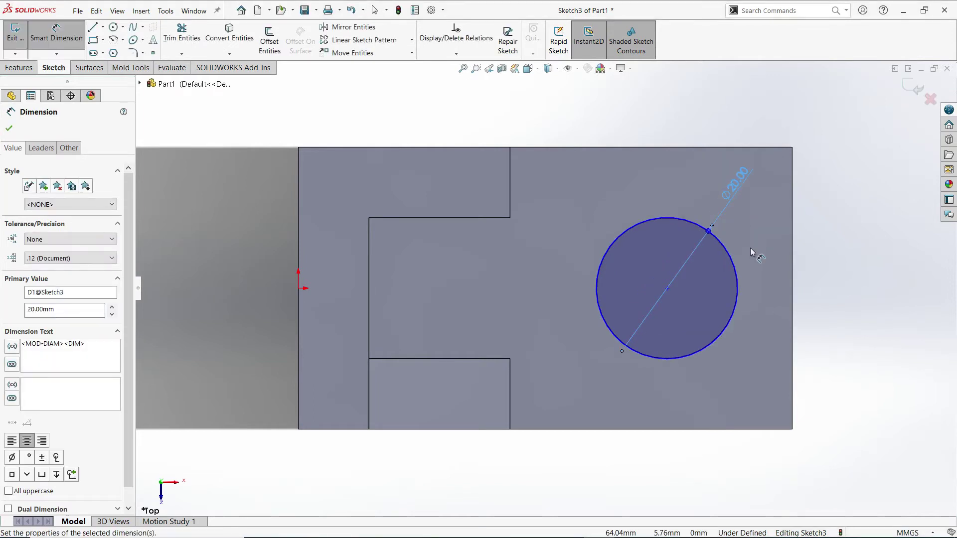
Locate the circle centre 50 mm from the part's left edge
{"action": "left_click", "coordinate": [666, 288]}
{"action": "left_click", "coordinate": [297, 395]}
{"action": "left_click", "coordinate": [495, 493]}
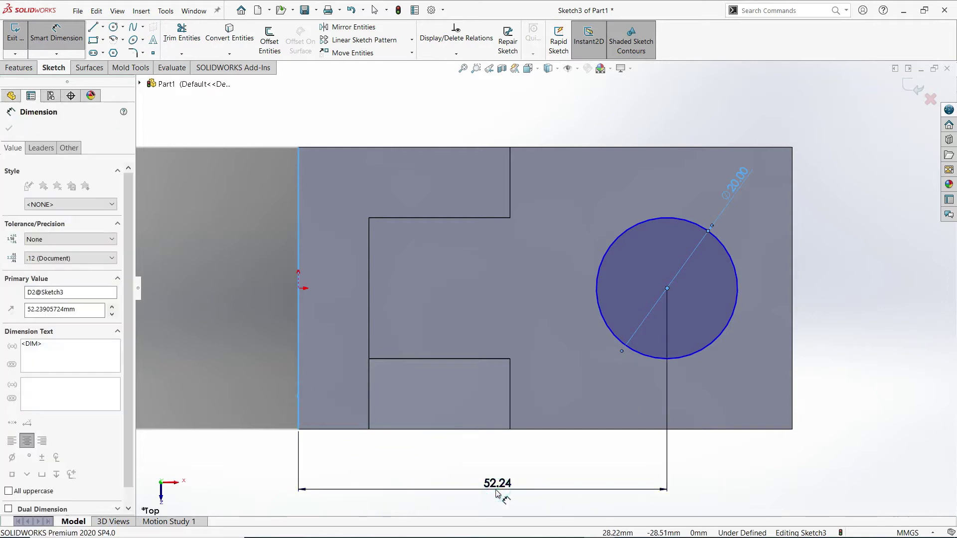
{"action": "type", "text": "50"}
{"action": "key", "text": "Return"}
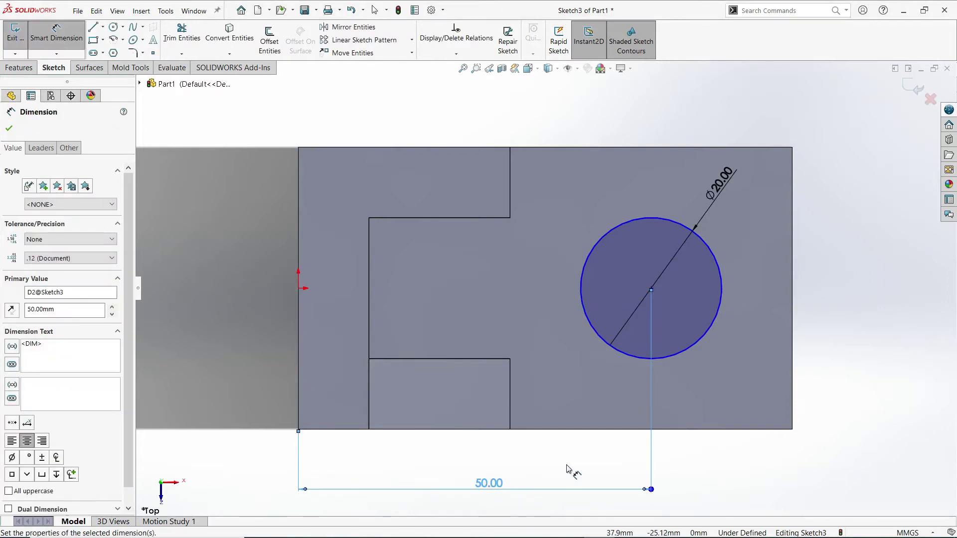
{"action": "left_click", "coordinate": [568, 468]}
{"action": "left_click", "coordinate": [55, 35]}
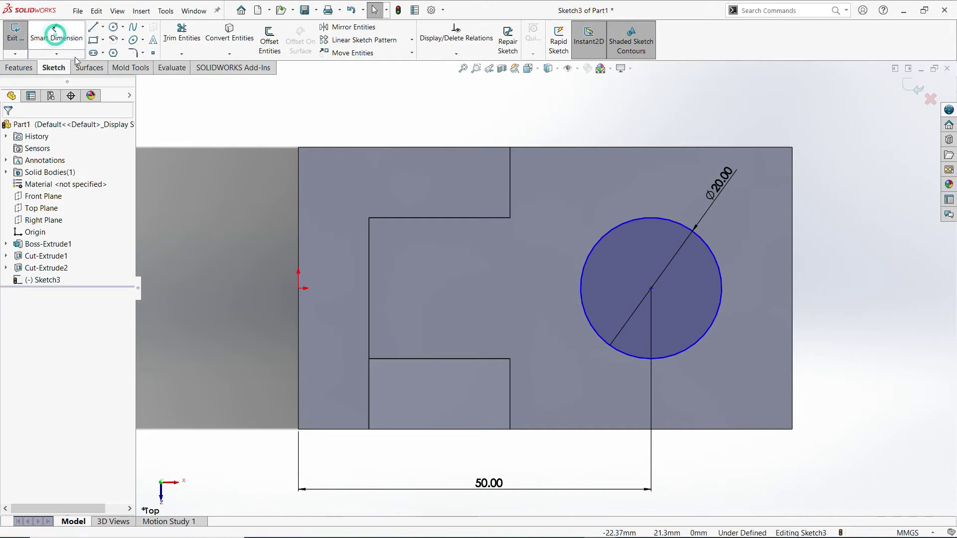
{"action": "left_click", "coordinate": [456, 53]}
{"action": "left_click", "coordinate": [451, 78]}
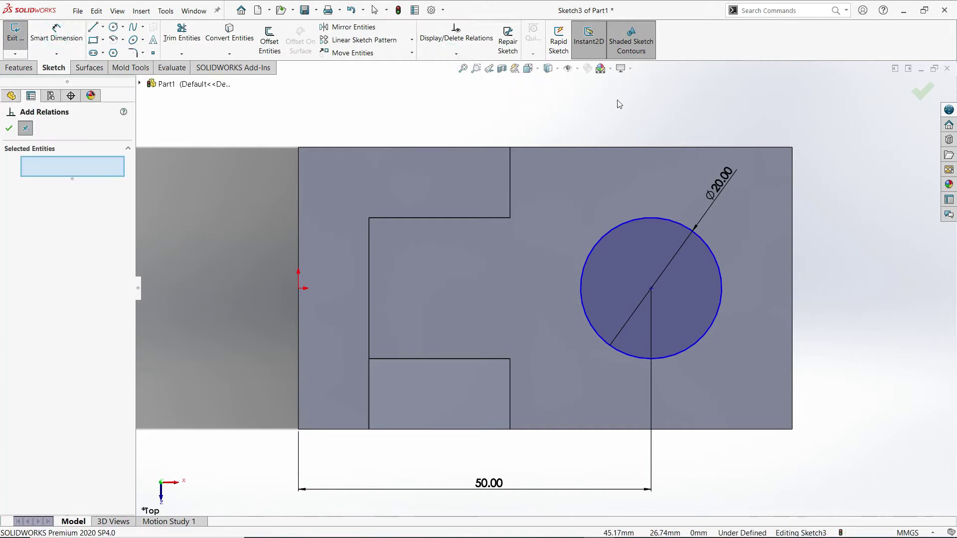
Add a Coincident relation between origin and circle centre, then delete it as conflicting
{"action": "left_click", "coordinate": [298, 288]}
{"action": "left_click", "coordinate": [652, 289]}
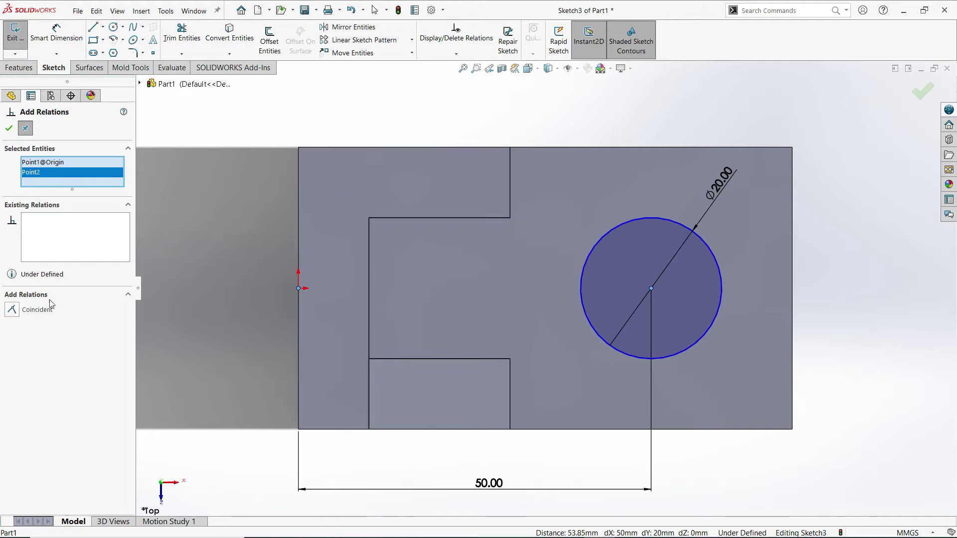
{"action": "left_click", "coordinate": [12, 310]}
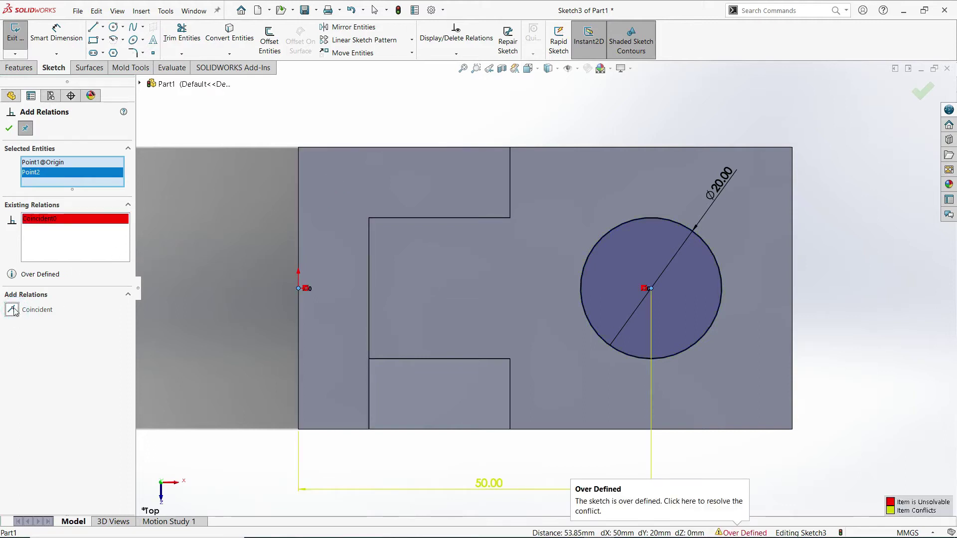
{"action": "right_click", "coordinate": [41, 260]}
{"action": "left_click", "coordinate": [66, 256]}
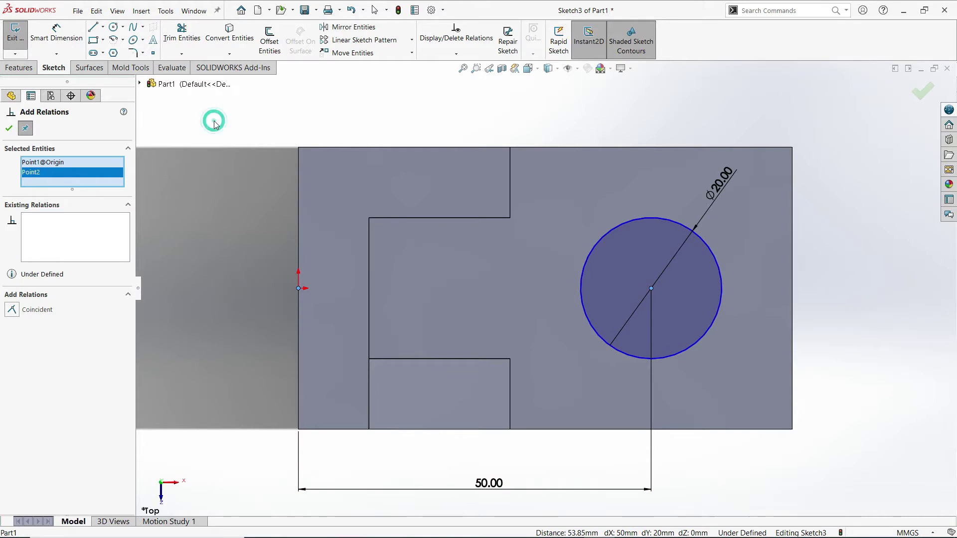
{"action": "scroll", "coordinate": [214, 124], "scroll_direction": "up", "scroll_amount": 3}
{"action": "scroll", "coordinate": [611, 307], "scroll_direction": "down", "scroll_amount": 1}
{"action": "scroll", "coordinate": [577, 294], "scroll_direction": "down", "scroll_amount": 1}
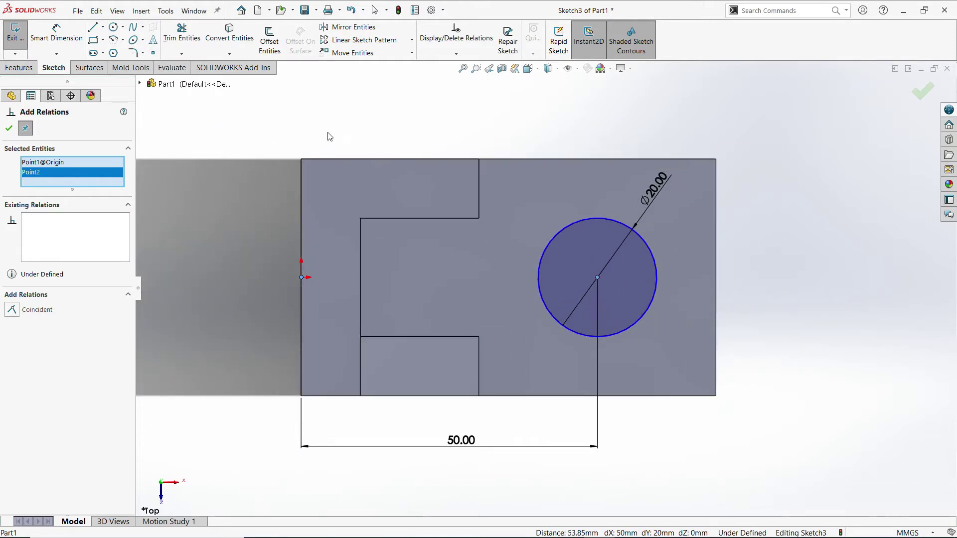
{"action": "left_click", "coordinate": [8, 130]}
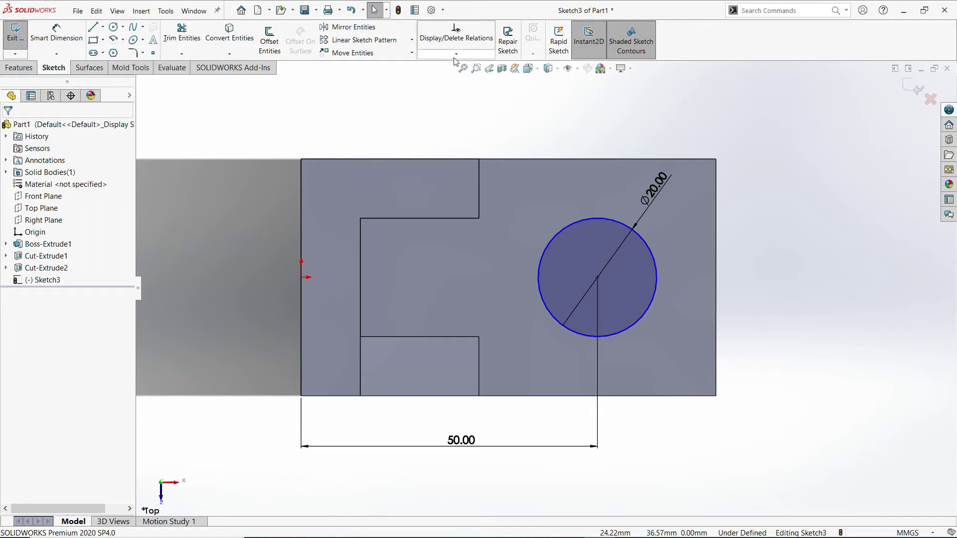
Dimension the circle centre 20 mm from the part's top edge, fully defining Sketch3
{"action": "left_click", "coordinate": [102, 27]}
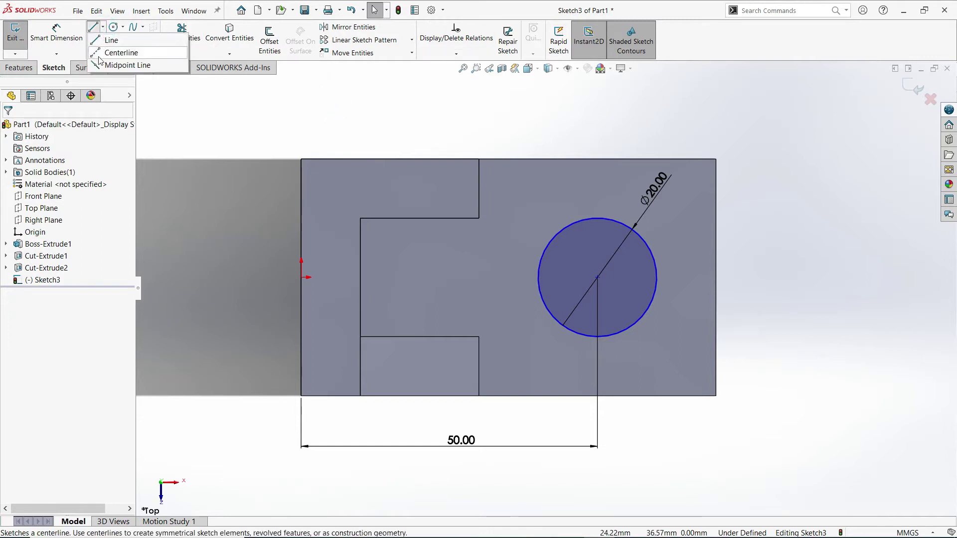
{"action": "left_click", "coordinate": [56, 30]}
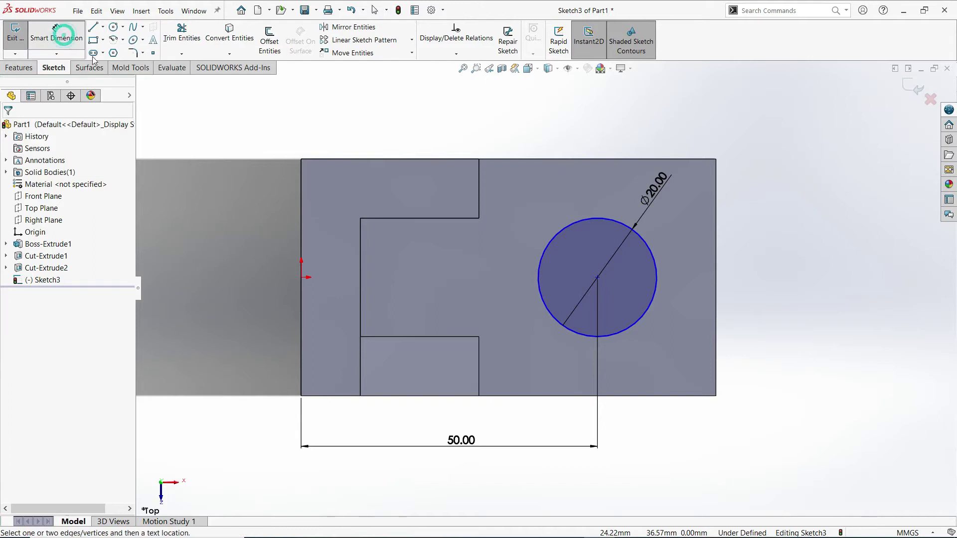
{"action": "left_click", "coordinate": [598, 276]}
{"action": "left_click", "coordinate": [668, 160]}
{"action": "left_click", "coordinate": [764, 233]}
{"action": "type", "text": "2"}
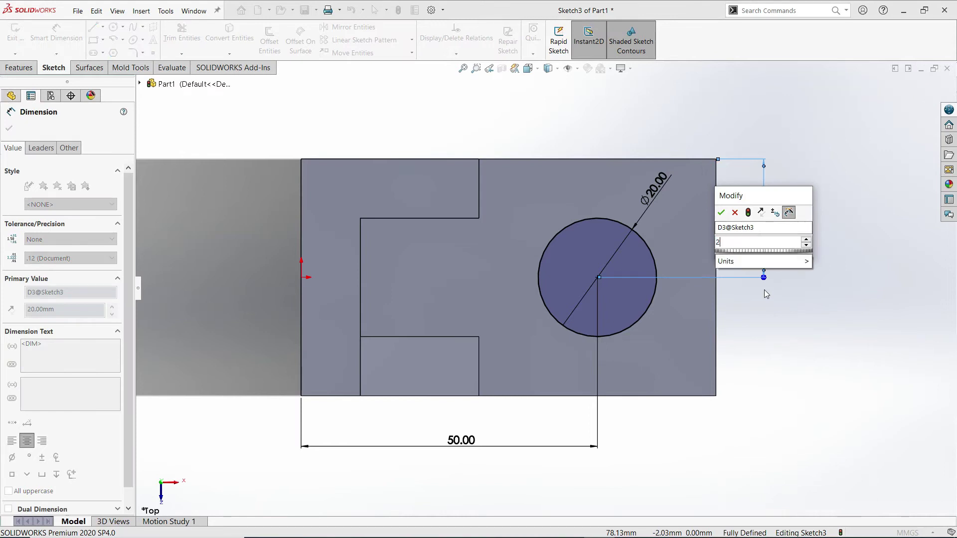
{"action": "type", "text": "0"}
{"action": "key", "text": "Return"}
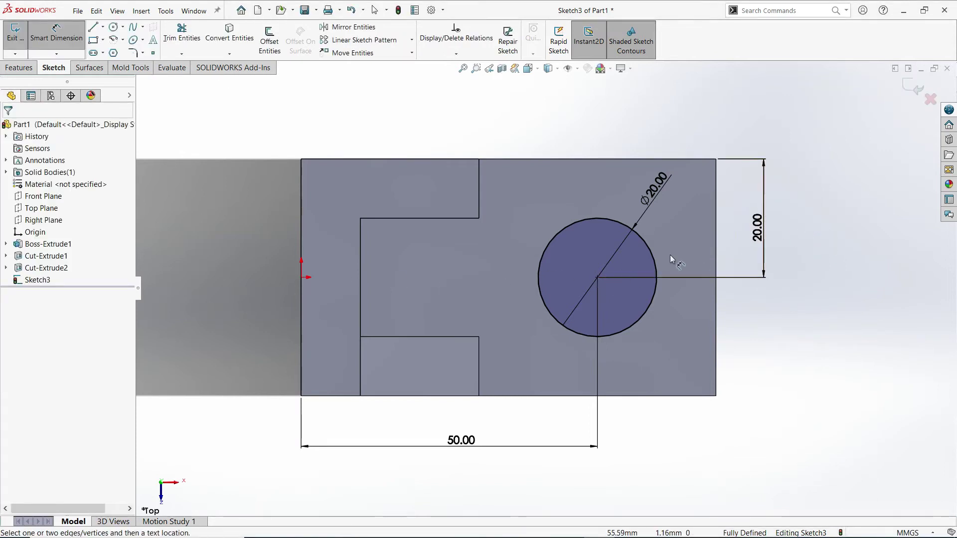
{"action": "left_click", "coordinate": [28, 69]}
Extrude-cut the 20 mm circle Through All as Cut-Extrude3 and view it isometric
{"action": "left_click", "coordinate": [172, 43]}
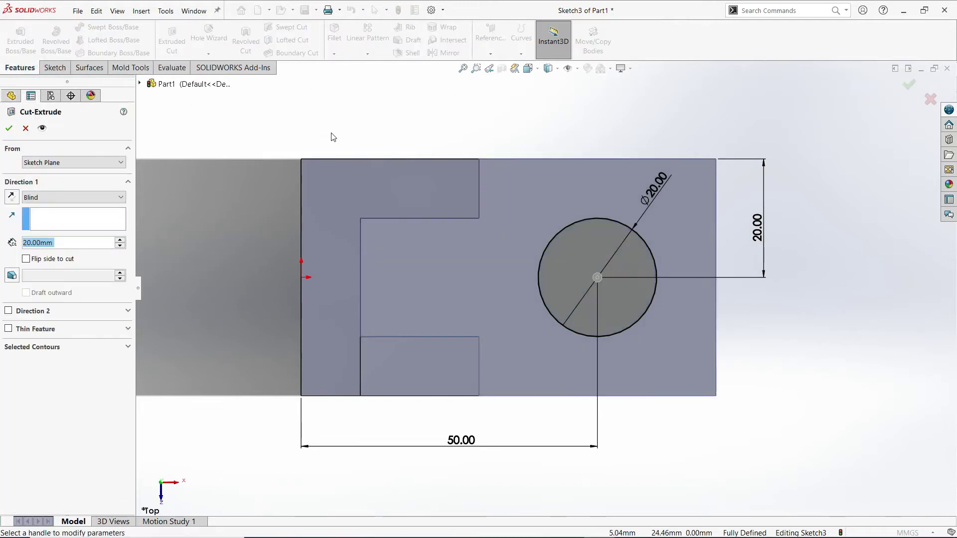
{"action": "left_click", "coordinate": [50, 196]}
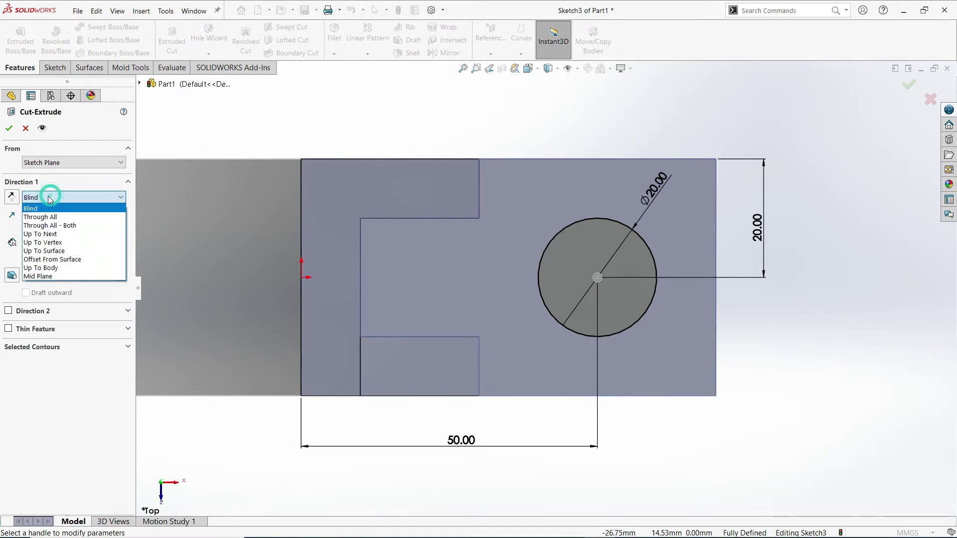
{"action": "left_click", "coordinate": [48, 215]}
{"action": "middle_click_drag", "start_coordinate": [284, 189], "coordinate": [331, 102]}
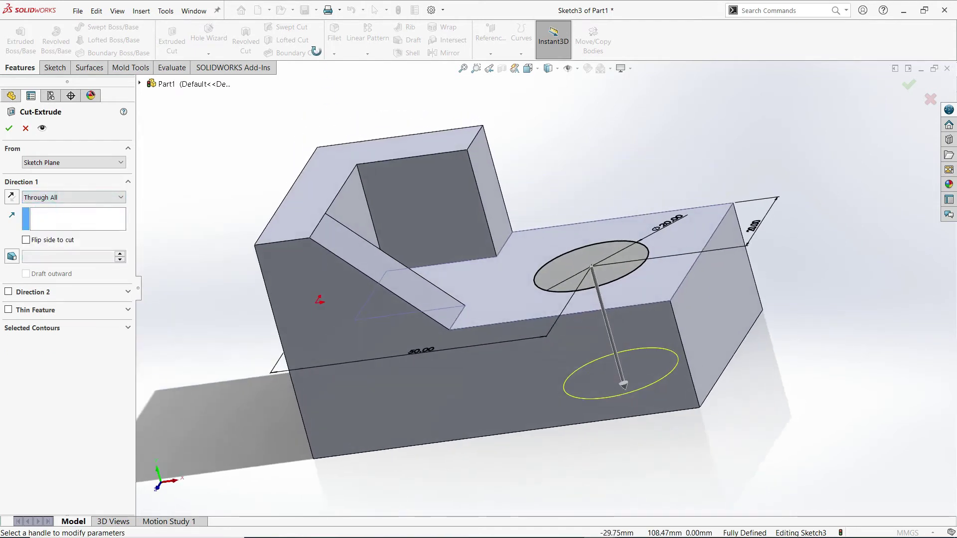
{"action": "left_click", "coordinate": [9, 129]}
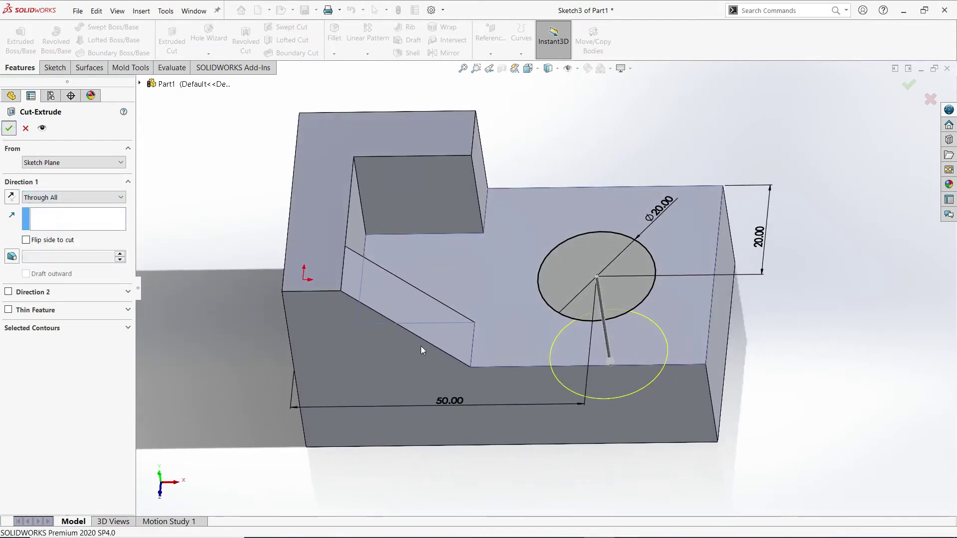
{"action": "key", "text": "space"}
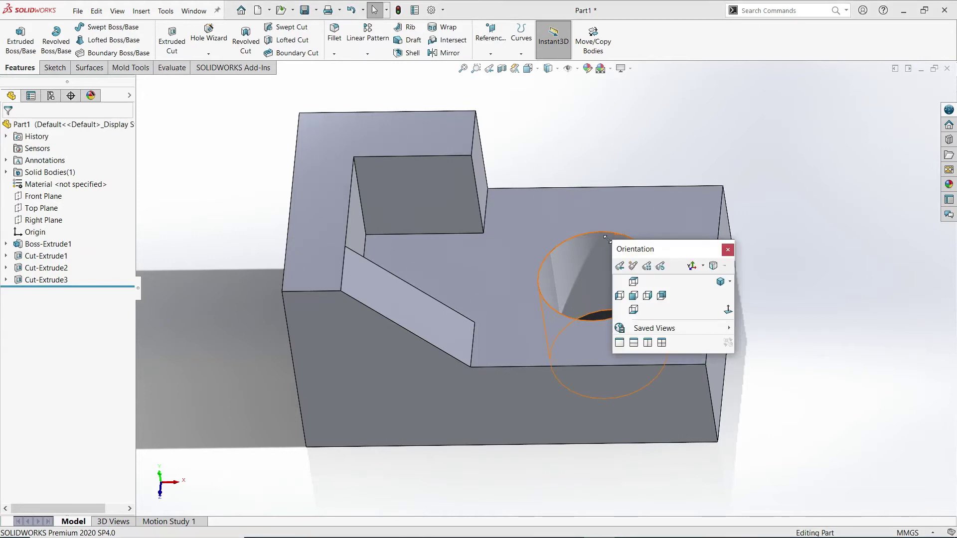
{"action": "left_click", "coordinate": [720, 282]}
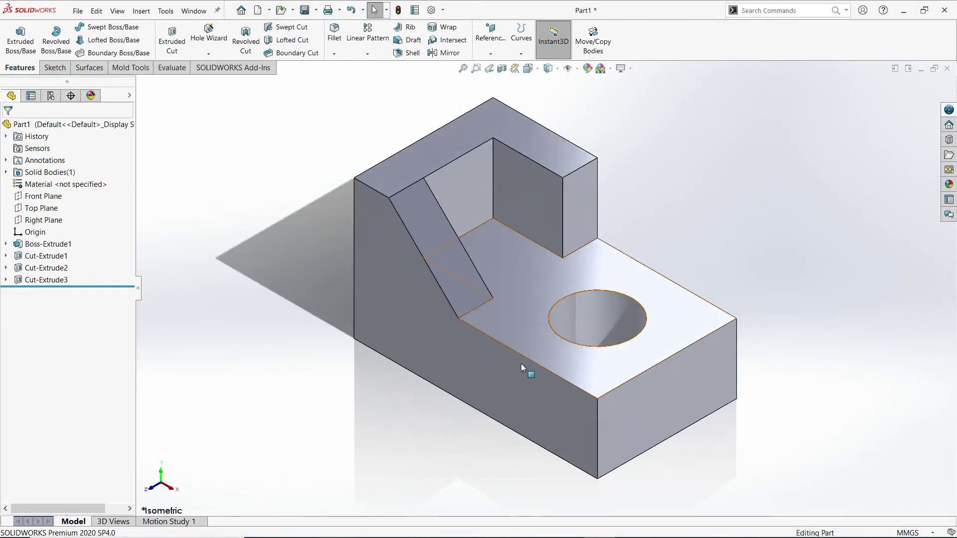
Fillet the front and right vertical corner edges at 10 mm radius, then return to isometric view
{"action": "left_click", "coordinate": [335, 34]}
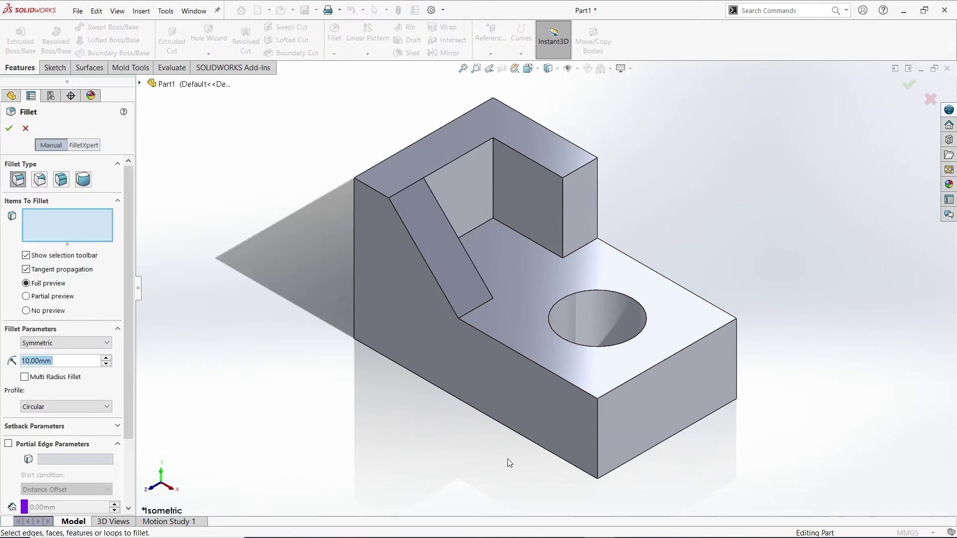
{"action": "left_click", "coordinate": [597, 423]}
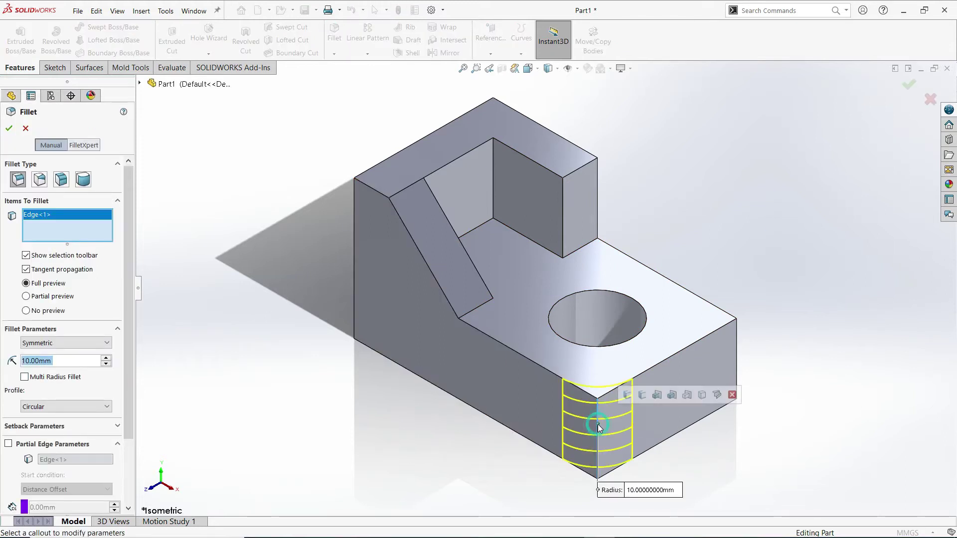
{"action": "left_click", "coordinate": [738, 350]}
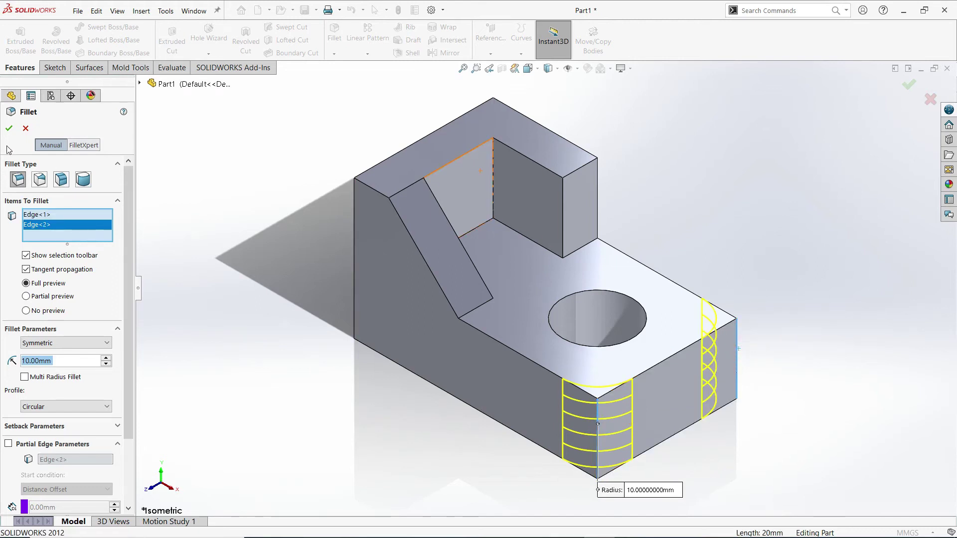
{"action": "left_click", "coordinate": [9, 129]}
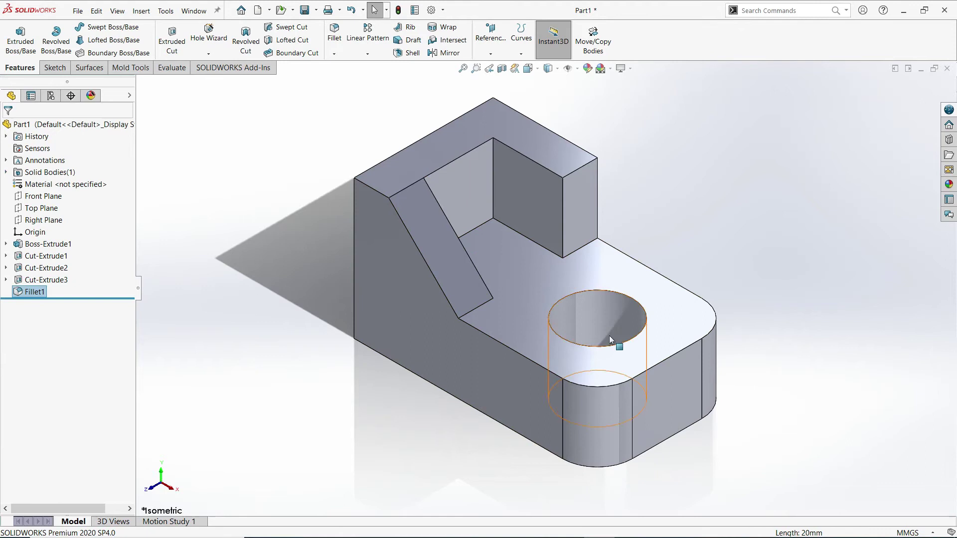
{"action": "scroll", "coordinate": [473, 239], "scroll_direction": "down", "scroll_amount": 3}
{"action": "key", "text": "space"}
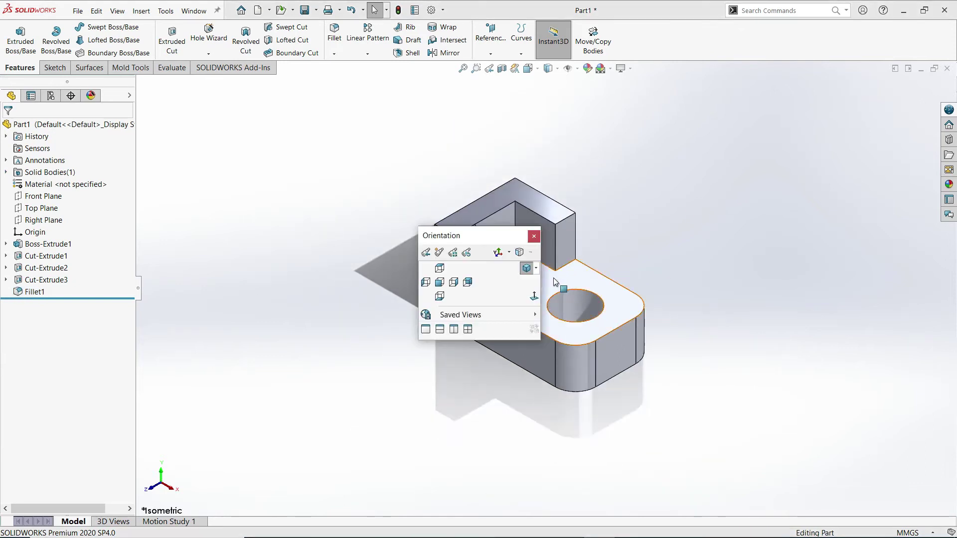
{"action": "left_click", "coordinate": [527, 267]}
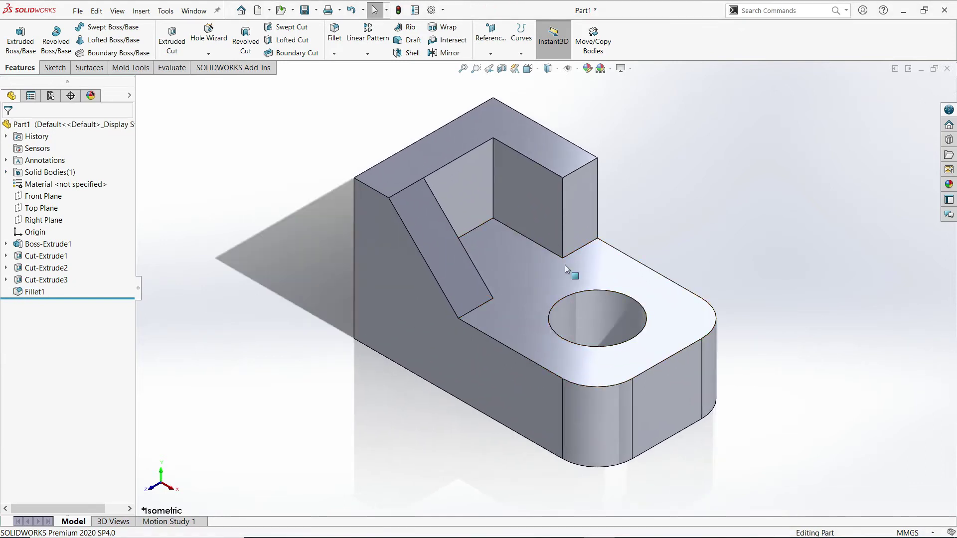
Start Save As and create a new SW Edu Tutorial 2 folder inside SW Education Tutorials
{"action": "left_click", "coordinate": [78, 11]}
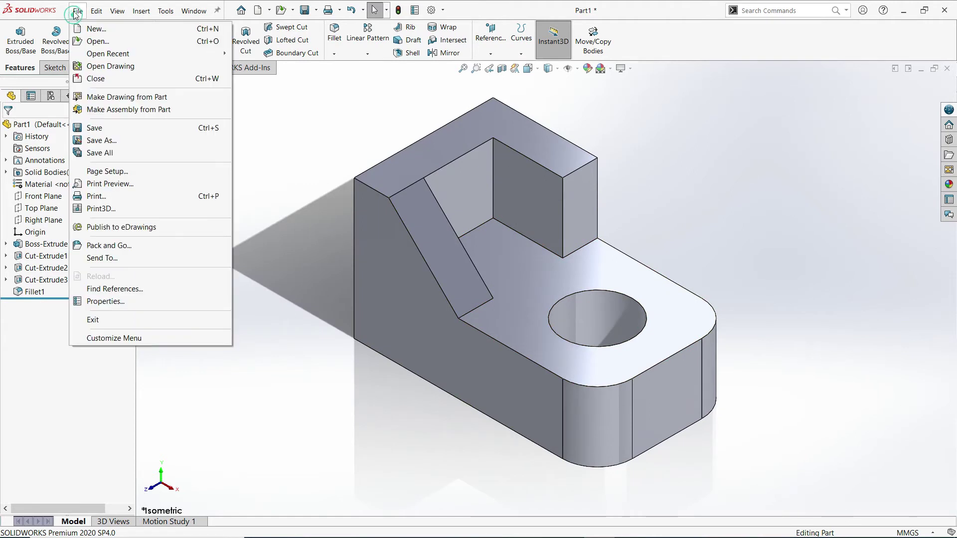
{"action": "left_click", "coordinate": [110, 141]}
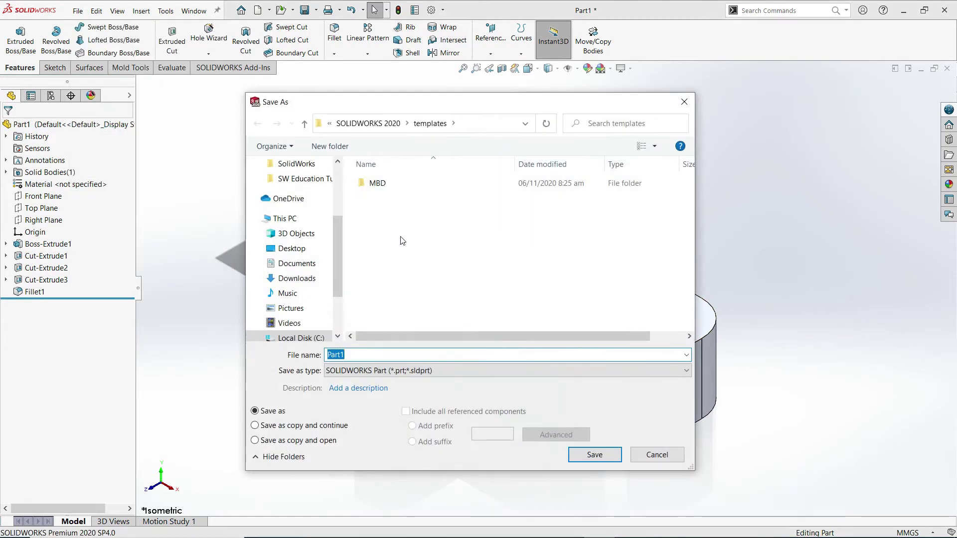
{"action": "mouse_move", "coordinate": [295, 248]}
{"action": "scroll", "coordinate": [309, 185], "scroll_direction": "up", "scroll_amount": 1}
{"action": "left_click", "coordinate": [309, 208]}
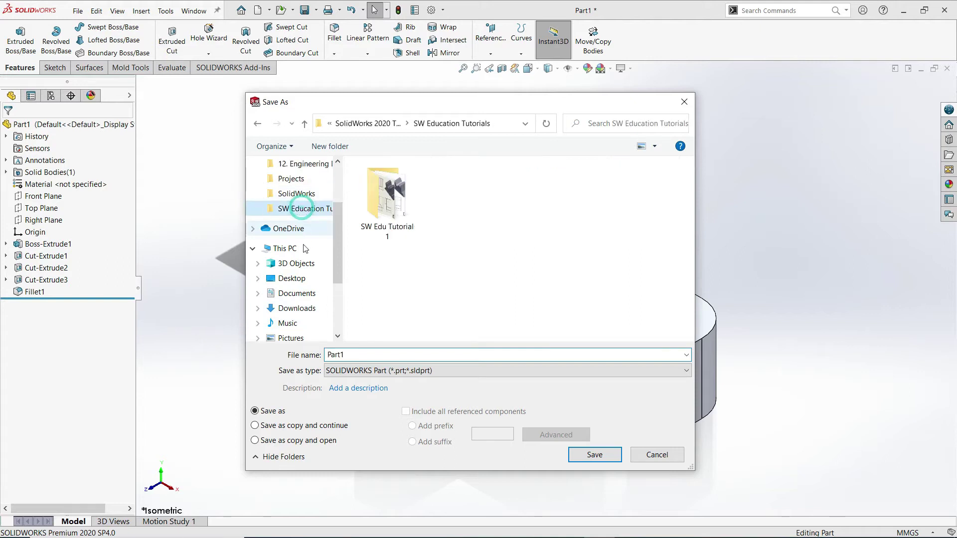
{"action": "right_click", "coordinate": [443, 280]}
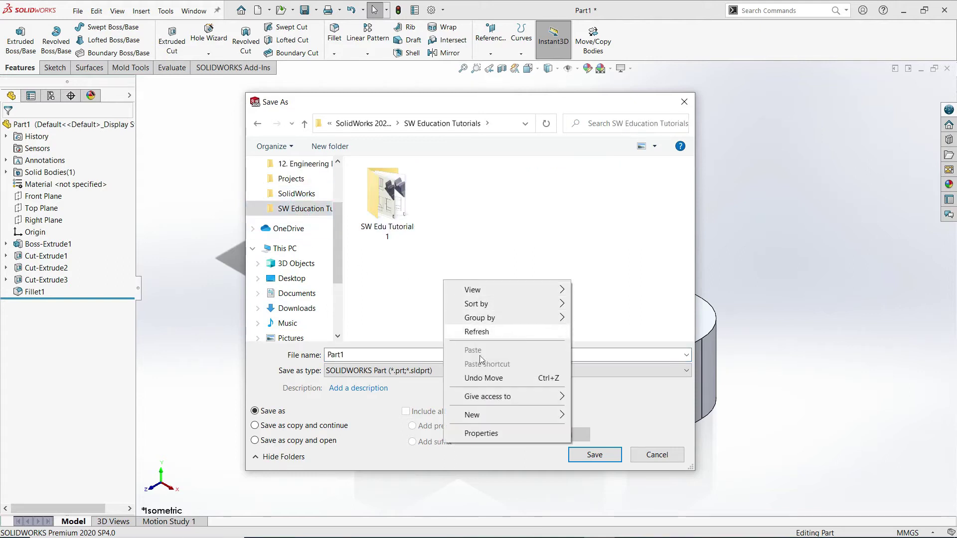
{"action": "left_click", "coordinate": [589, 285]}
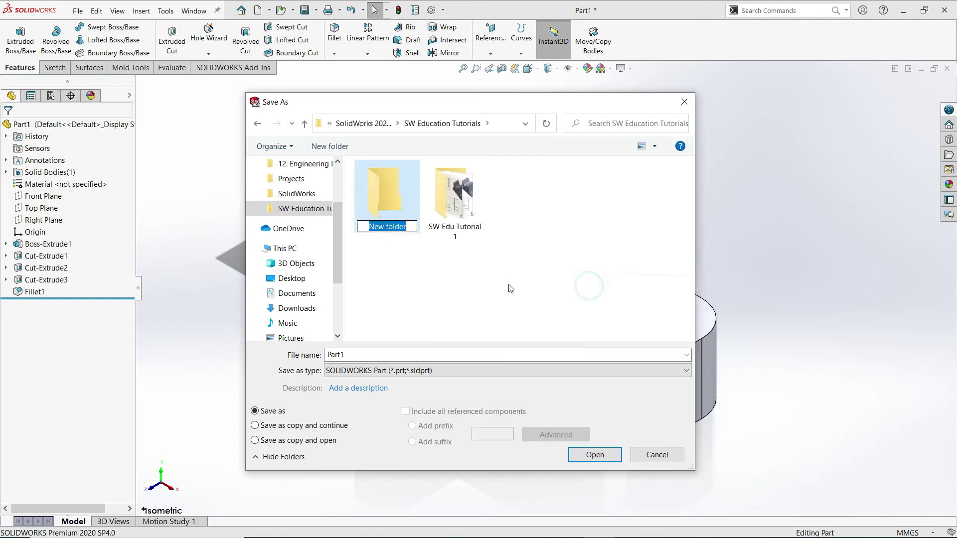
{"action": "type", "text": "SW"}
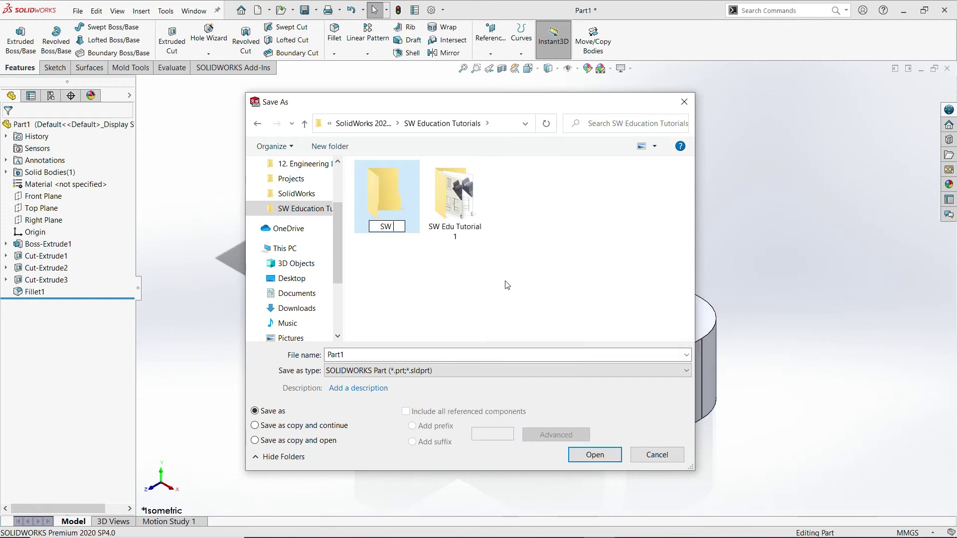
{"action": "type", "text": "utorial 2"}
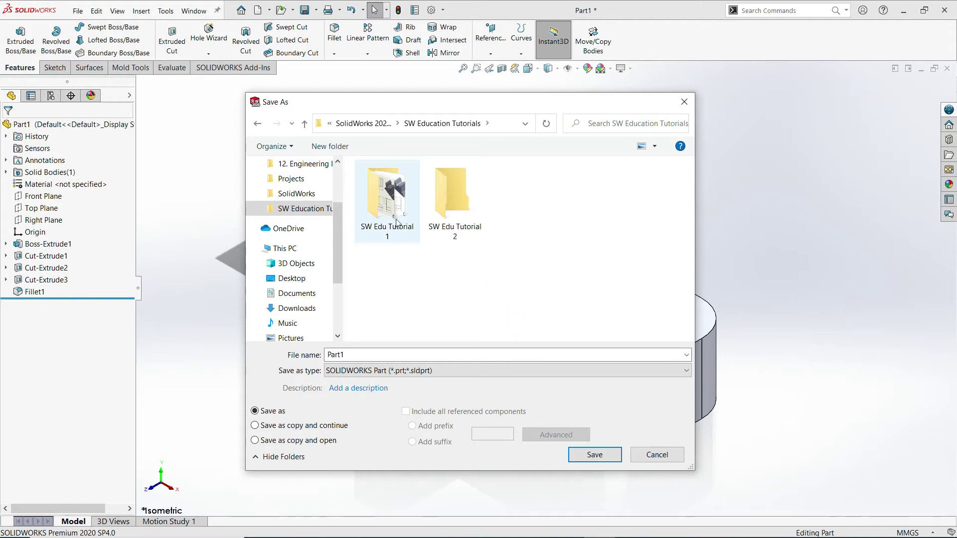
Save the part as SW Edu Tutorial 2 inside the new SW Edu Tutorial 2 folder
{"action": "double_click", "coordinate": [397, 212]}
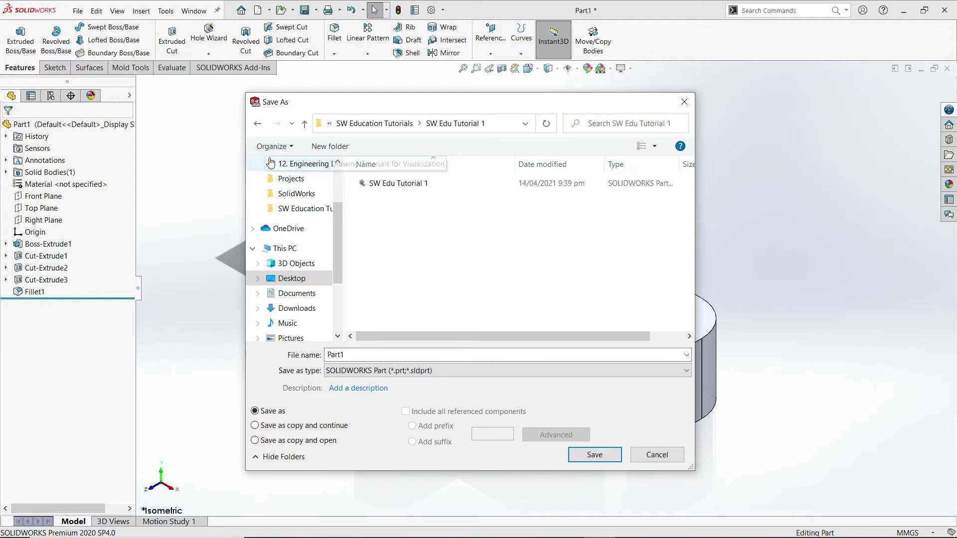
{"action": "left_click", "coordinate": [257, 126]}
{"action": "double_click", "coordinate": [442, 187]}
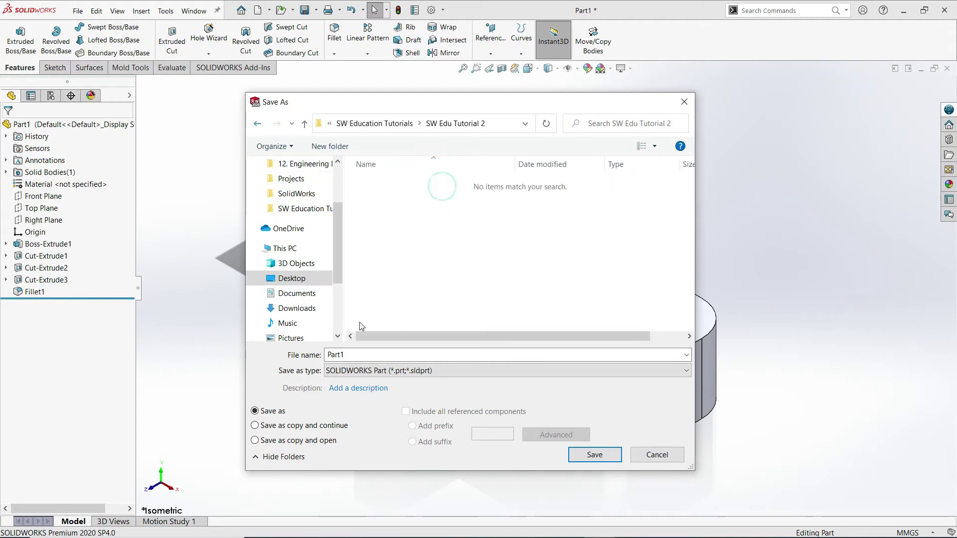
{"action": "double_click", "coordinate": [364, 355]}
{"action": "type", "text": "SW Edu Tutorial 2"}
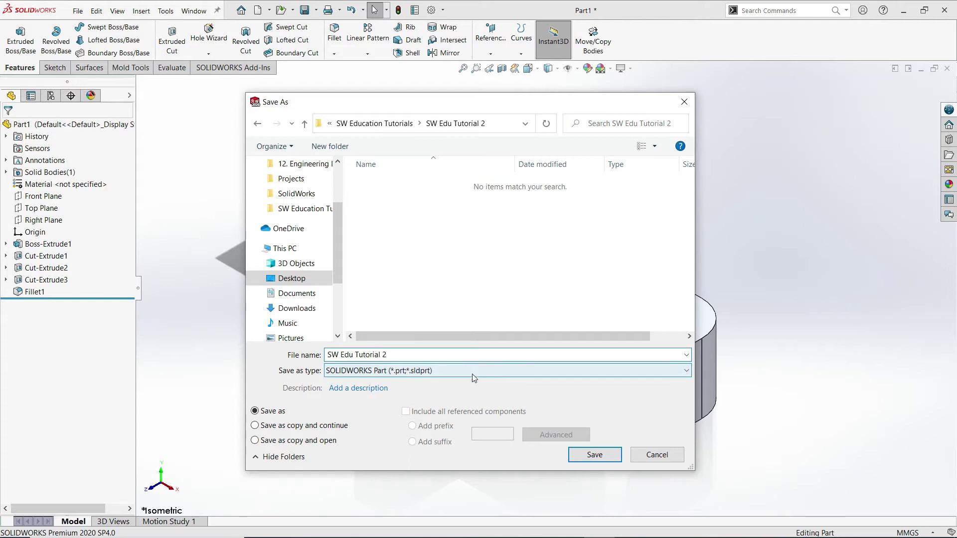
{"action": "left_click", "coordinate": [587, 454]}
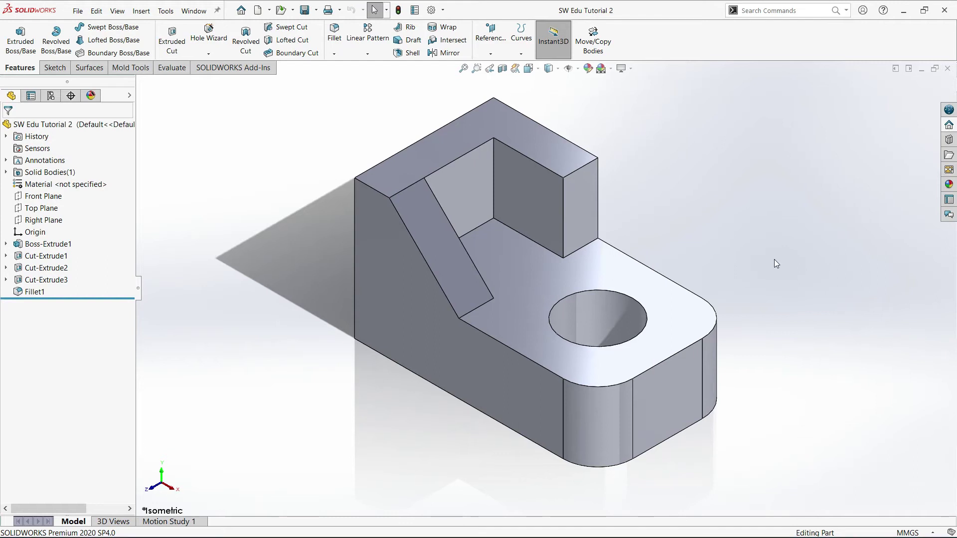
Make a drawing on the SW Edu Tutorials template and drag the Front view to the sheet's upper left
{"action": "left_click", "coordinate": [77, 10]}
{"action": "left_click", "coordinate": [108, 98]}
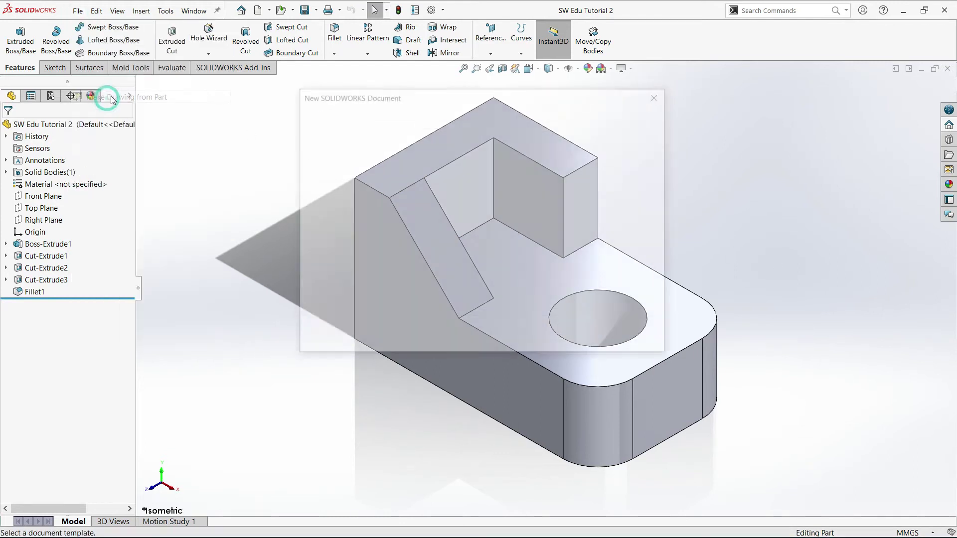
{"action": "left_click", "coordinate": [369, 142]}
{"action": "left_click", "coordinate": [526, 334]}
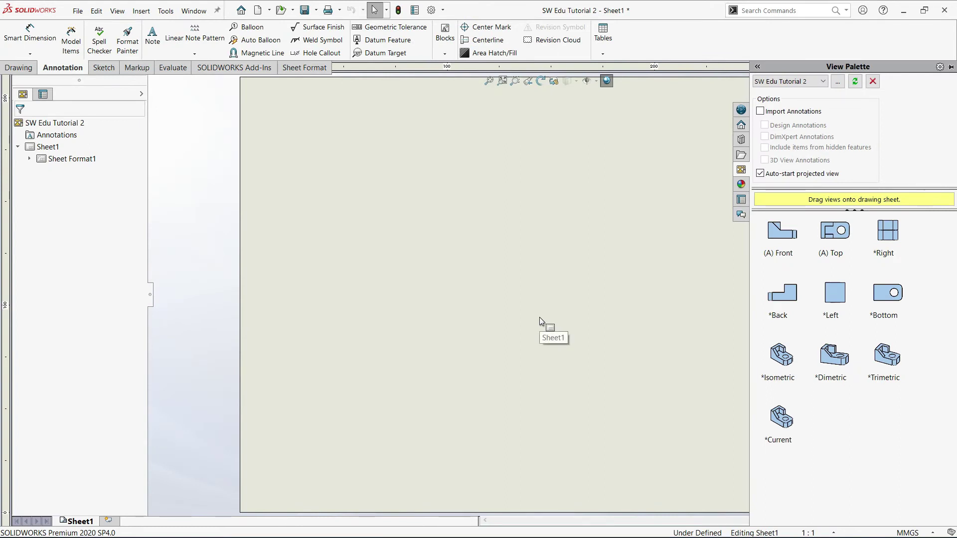
{"action": "mouse_move", "coordinate": [779, 238]}
{"action": "left_mouse_down"}
{"action": "mouse_move", "coordinate": [416, 405]}
{"action": "mouse_move", "coordinate": [424, 396]}
{"action": "left_mouse_up"}
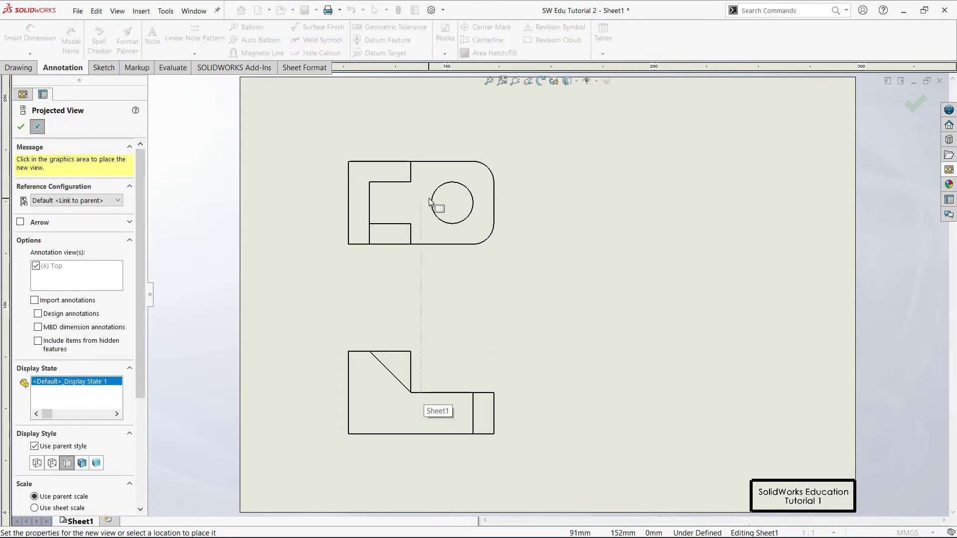
Place the top, side and isometric projected views, moving the isometric one to the upper right
{"action": "left_click", "coordinate": [427, 197]}
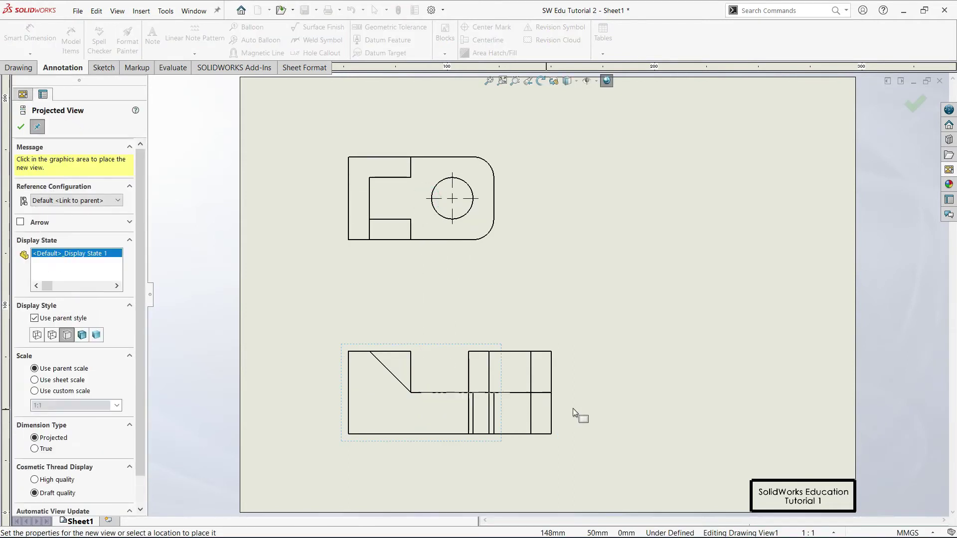
{"action": "left_click", "coordinate": [664, 393]}
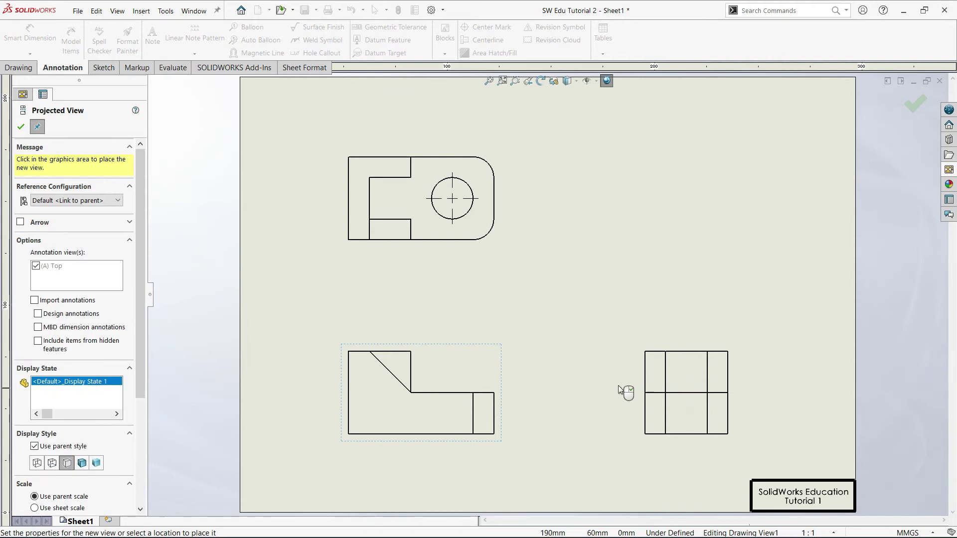
{"action": "left_click", "coordinate": [623, 247]}
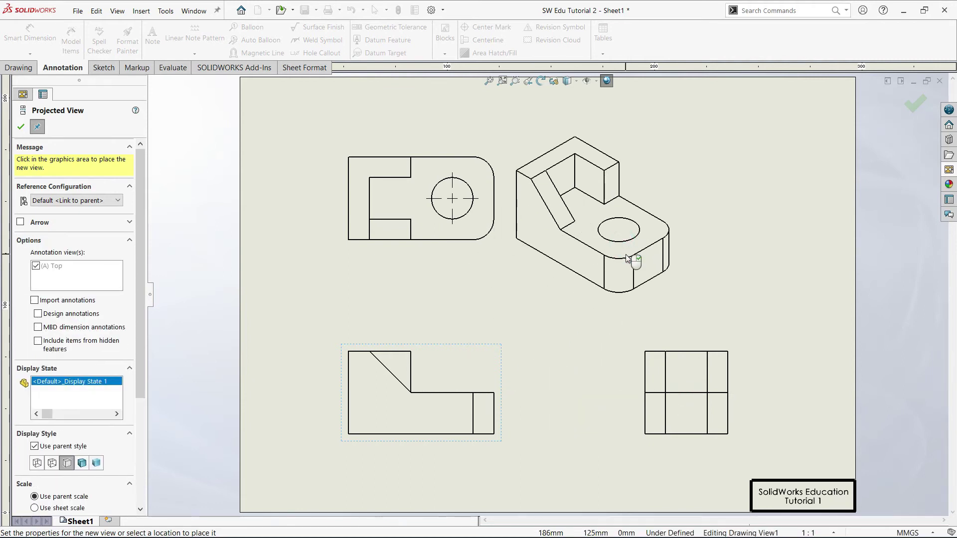
{"action": "left_click", "coordinate": [21, 128]}
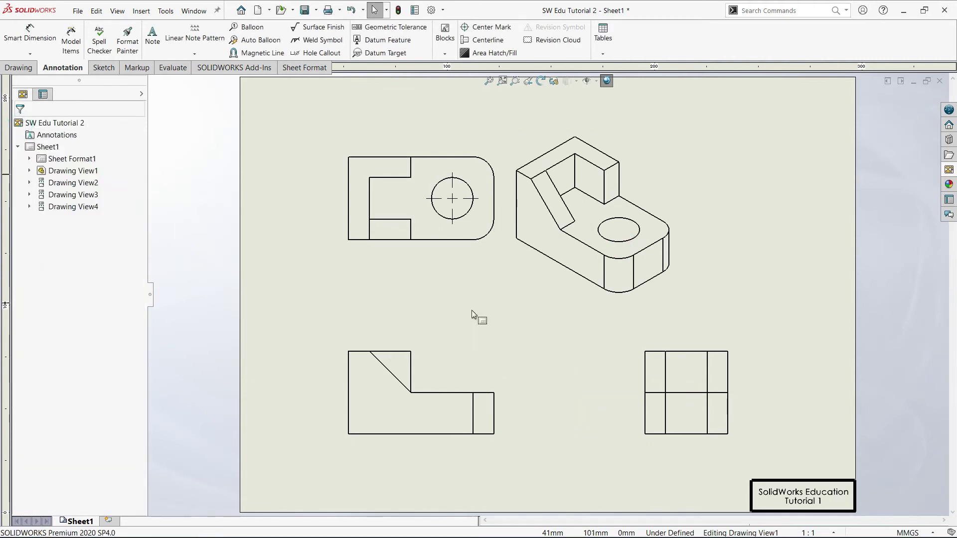
{"action": "left_click_drag", "start_coordinate": [679, 302], "coordinate": [797, 268]}
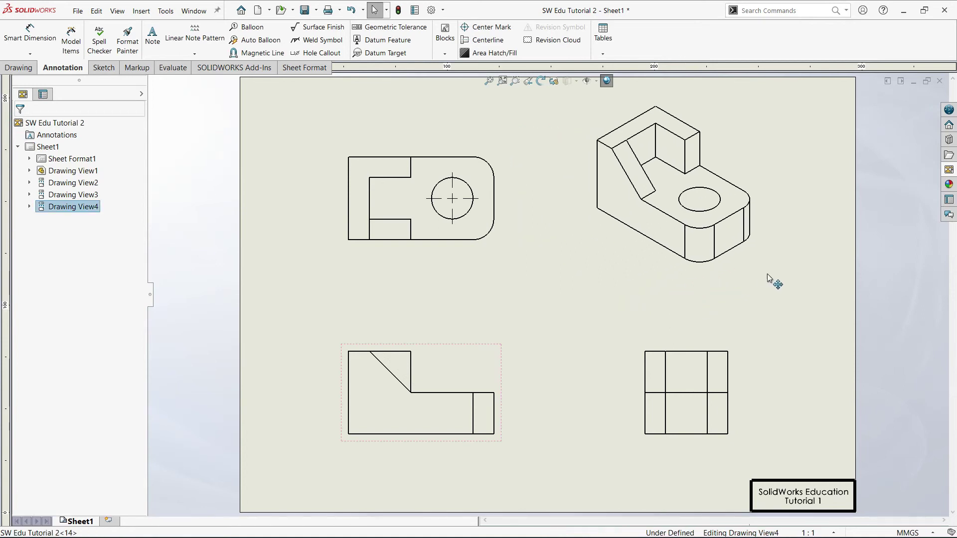
Give Drawing View1 a custom 1.5:1 scale, enlarging its linked views
{"action": "left_click", "coordinate": [475, 348]}
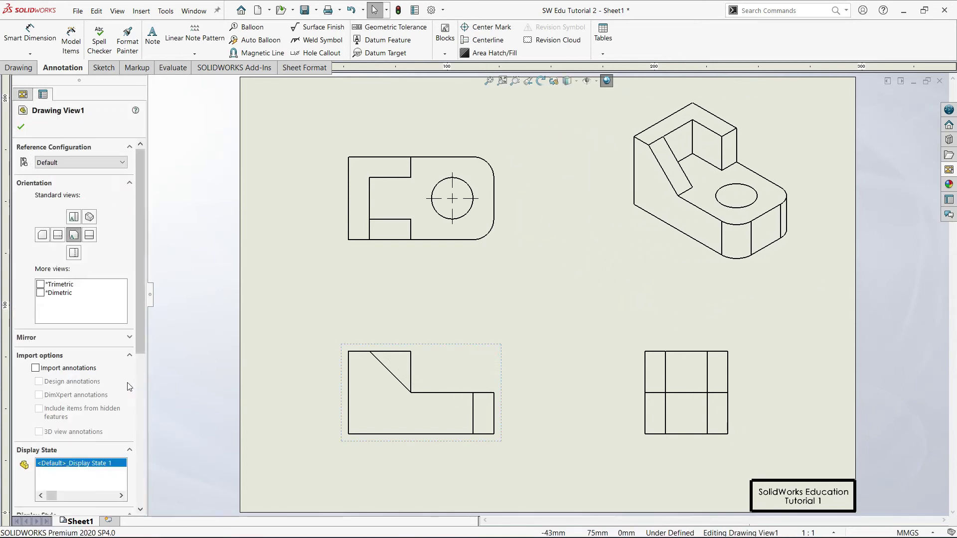
{"action": "scroll", "coordinate": [130, 334], "scroll_direction": "down", "scroll_amount": 5}
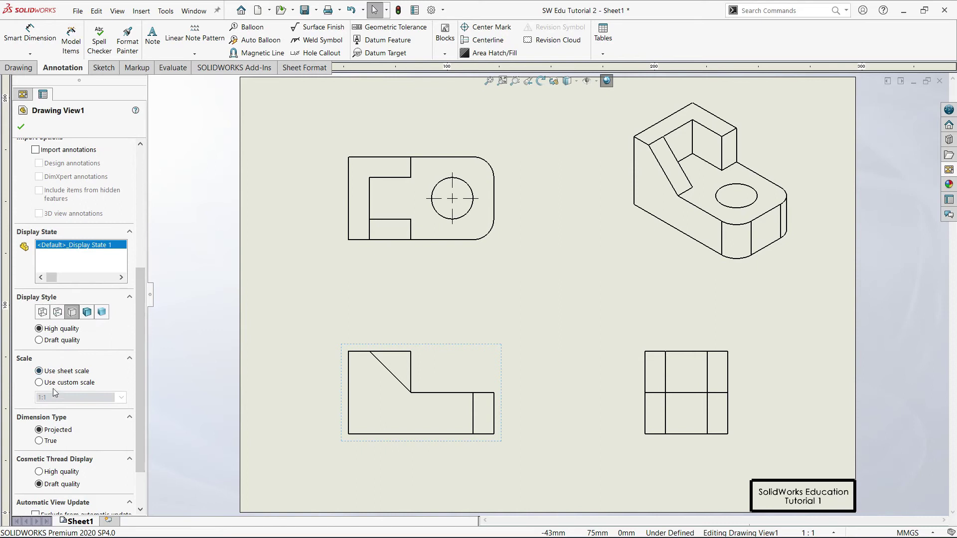
{"action": "left_click", "coordinate": [50, 382]}
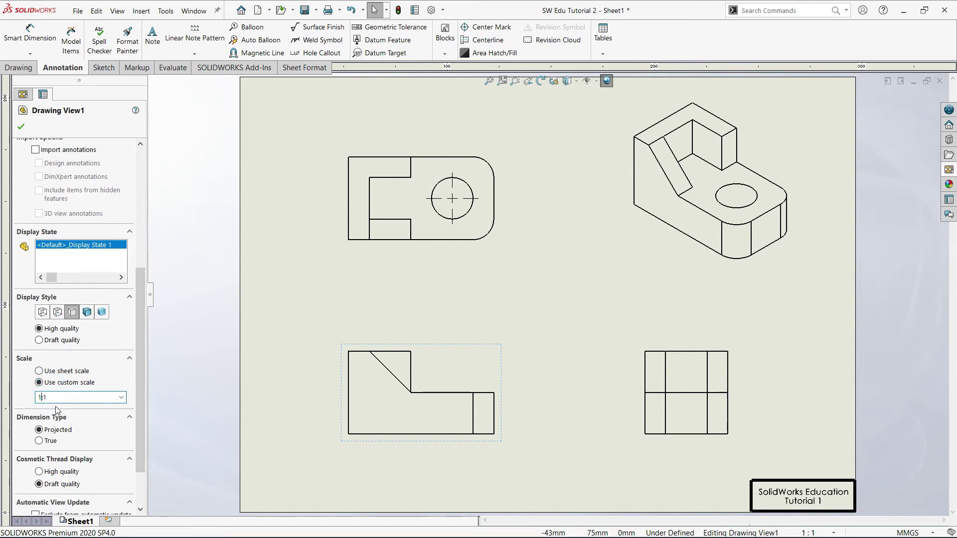
{"action": "type", "text": ".5"}
{"action": "scroll", "coordinate": [548, 299], "scroll_direction": "up", "scroll_amount": 2}
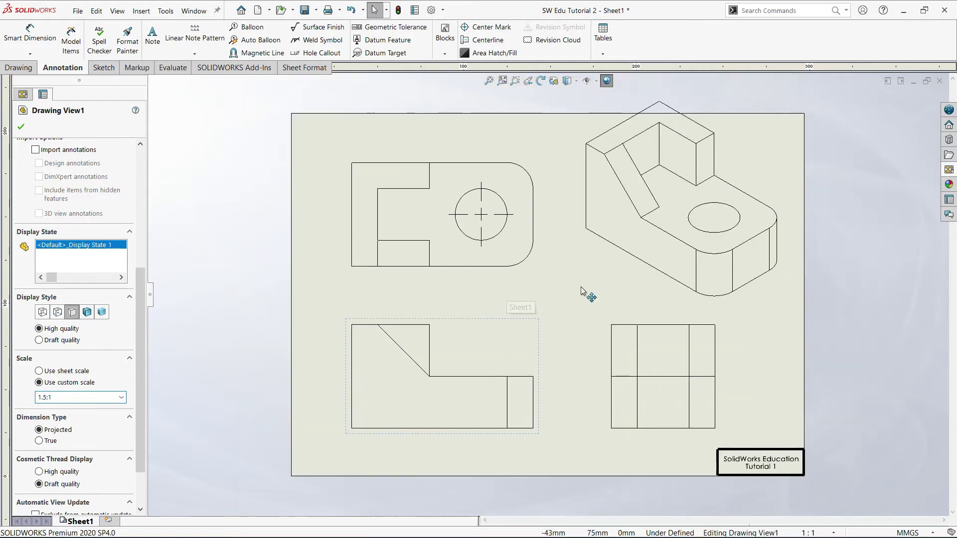
{"action": "left_click", "coordinate": [586, 288]}
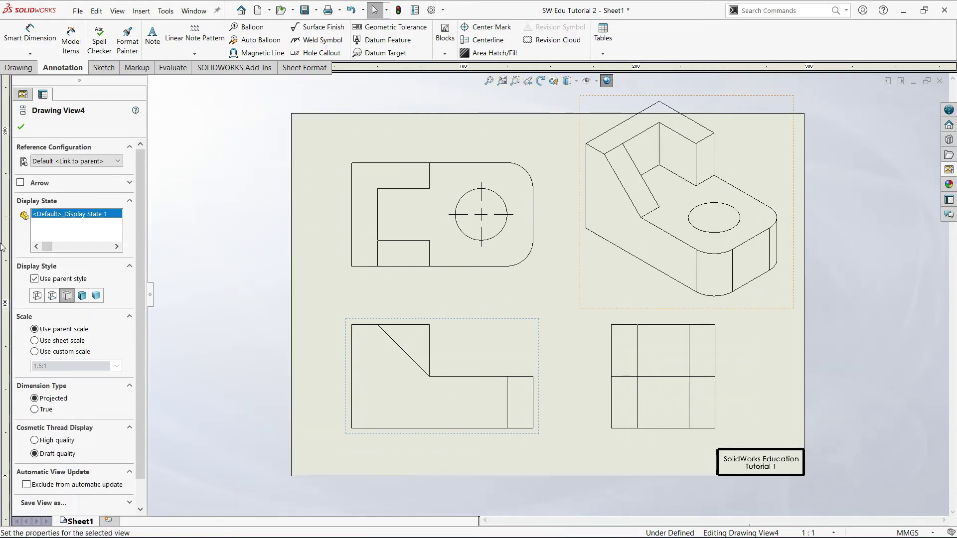
Make the isometric view Shaded With Edges at its own 1.25:1 custom scale
{"action": "left_click", "coordinate": [34, 279]}
{"action": "left_click", "coordinate": [82, 296]}
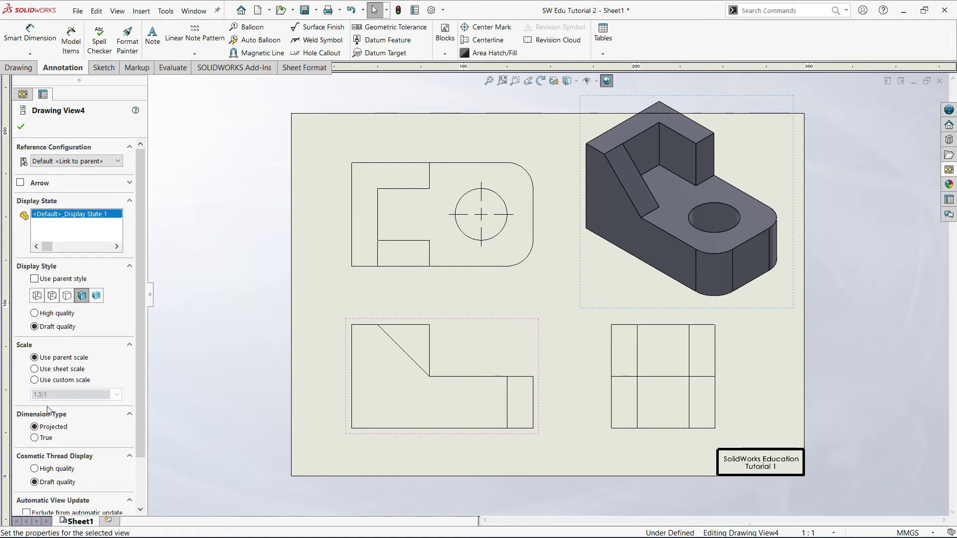
{"action": "left_click", "coordinate": [34, 380]}
{"action": "left_click", "coordinate": [38, 394]}
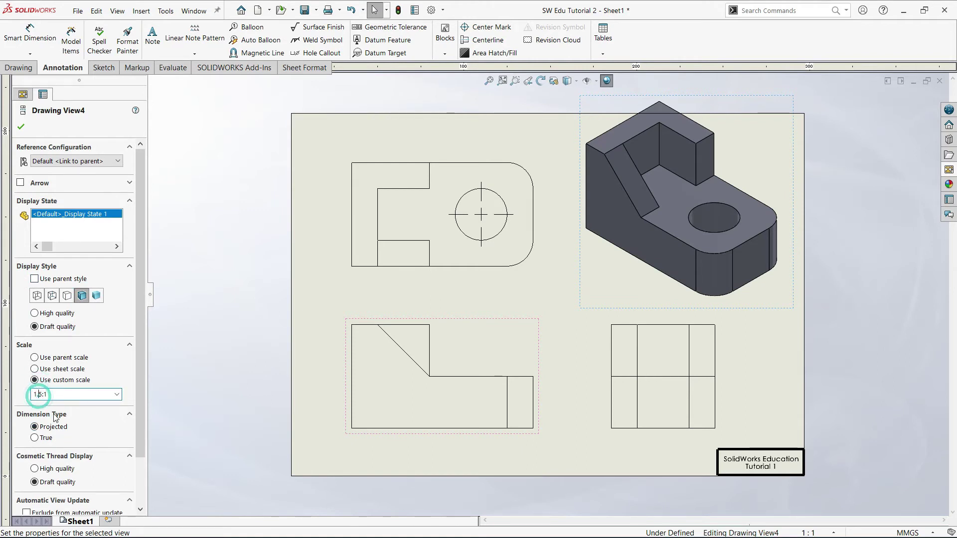
{"action": "type", "text": "2"}
{"action": "key", "text": "Return"}
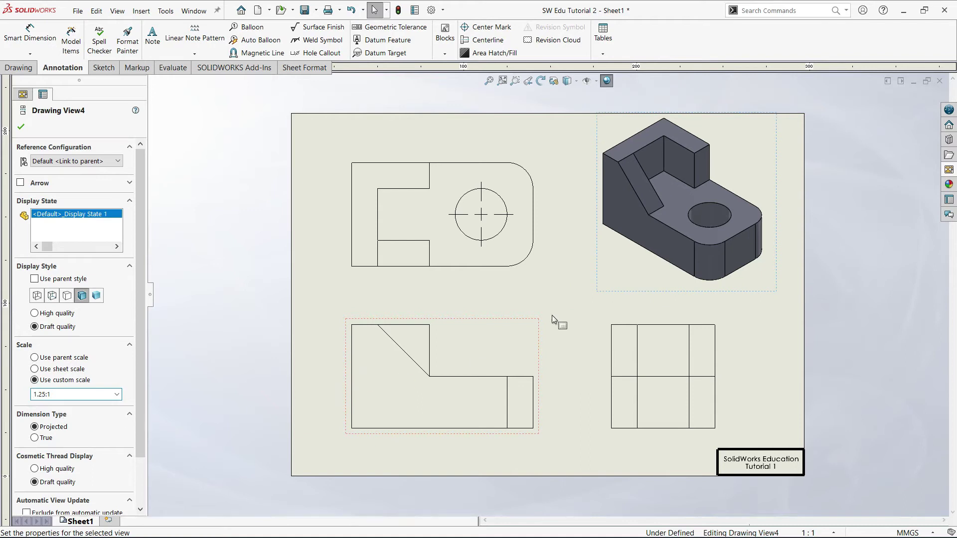
{"action": "left_click", "coordinate": [459, 301]}
Set the front view's display style to Hidden Lines Visible
{"action": "left_click", "coordinate": [461, 321]}
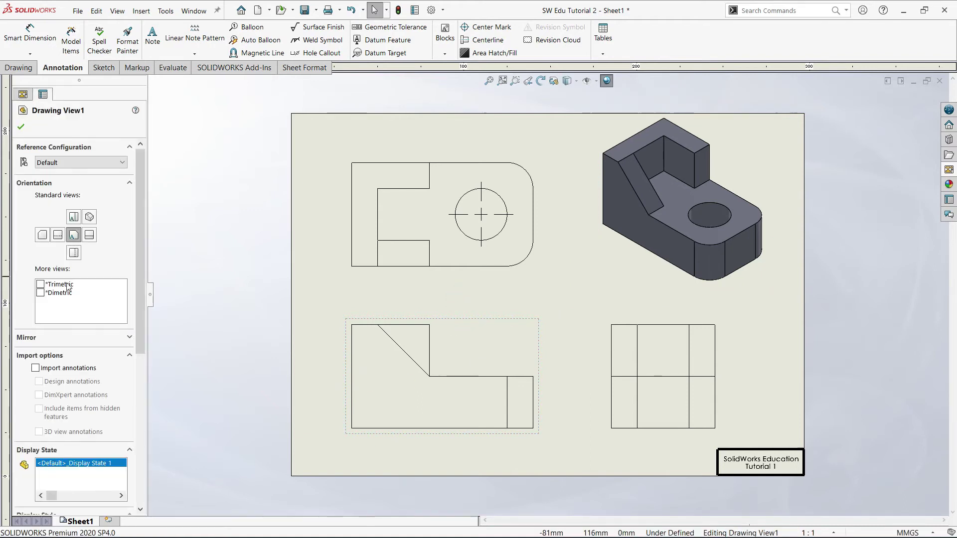
{"action": "left_click_drag", "start_coordinate": [142, 247], "coordinate": [141, 371]}
{"action": "left_click", "coordinate": [57, 325]}
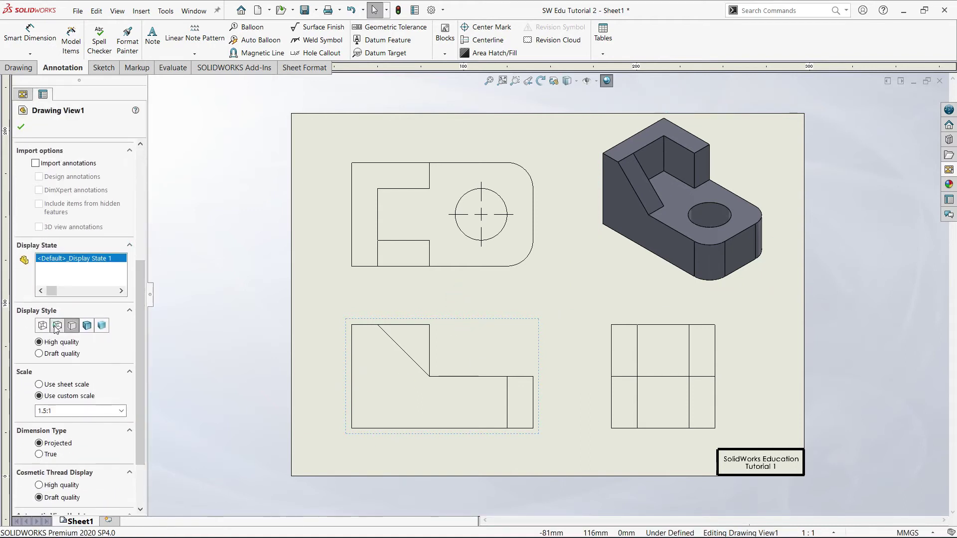
{"action": "left_click", "coordinate": [622, 339]}
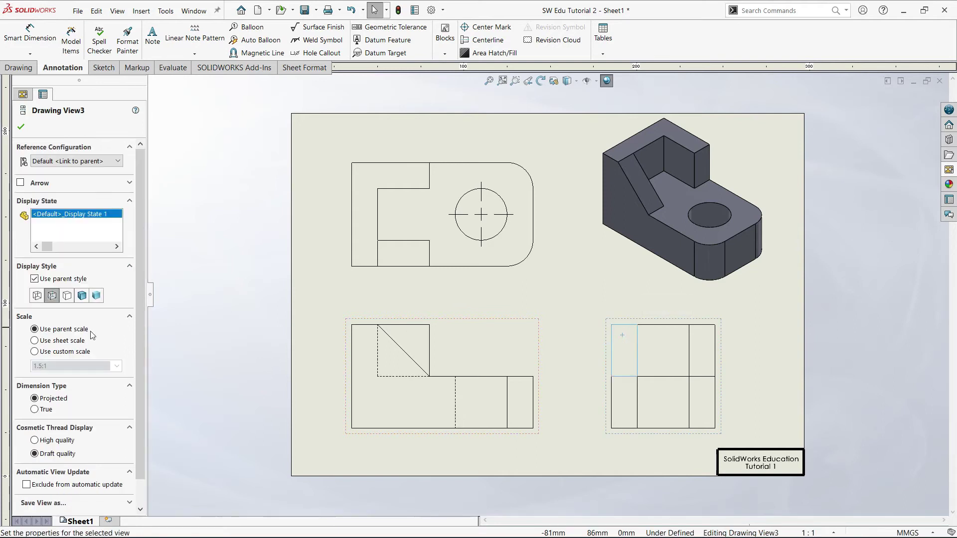
Select edges in the front and side views and inspect their right-click options
{"action": "left_click", "coordinate": [492, 307]}
{"action": "scroll", "coordinate": [503, 385], "scroll_direction": "down", "scroll_amount": 3}
{"action": "left_click", "coordinate": [527, 374]}
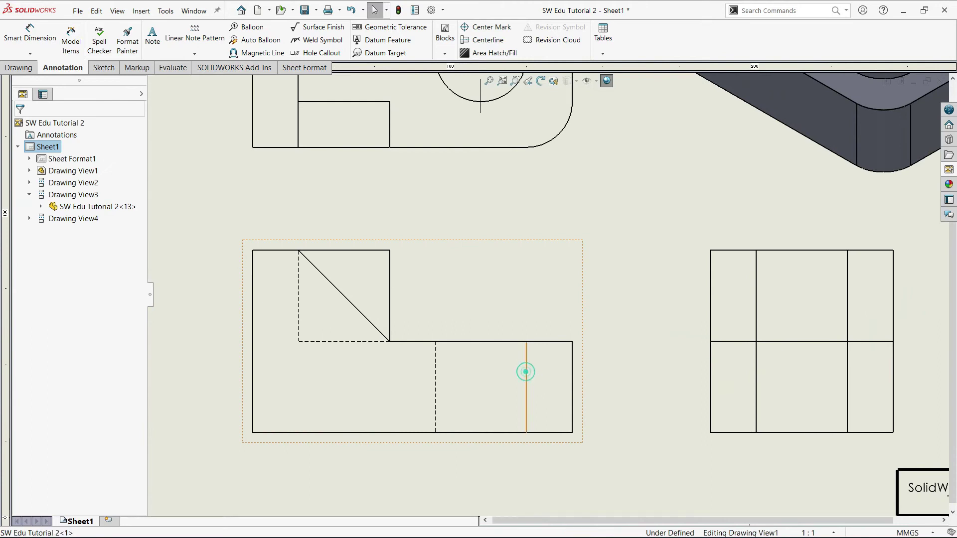
{"action": "right_click", "coordinate": [527, 375]}
{"action": "key", "text": "Escape"}
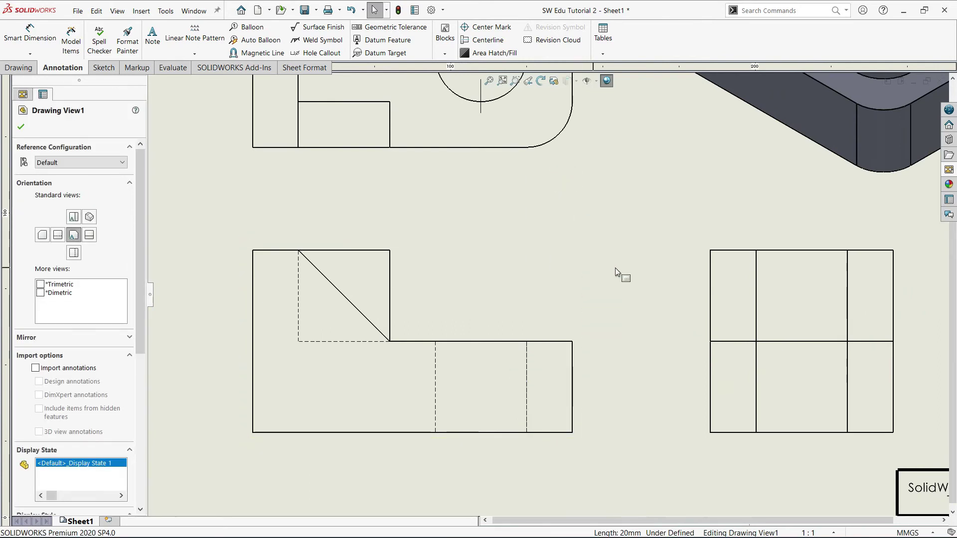
{"action": "left_click", "coordinate": [615, 268]}
{"action": "key", "text": "z"}
{"action": "scroll", "coordinate": [768, 331], "scroll_direction": "down", "scroll_amount": 3}
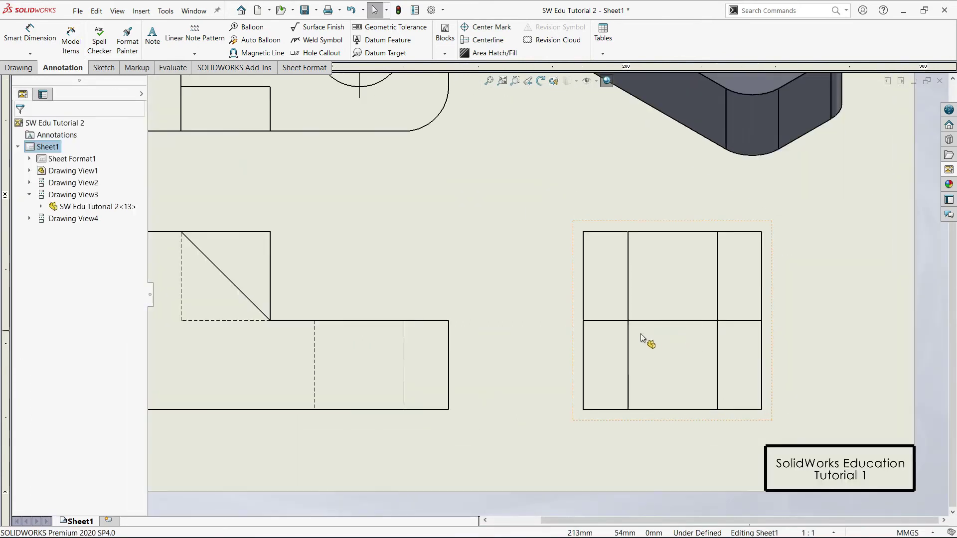
{"action": "left_click", "coordinate": [629, 342]}
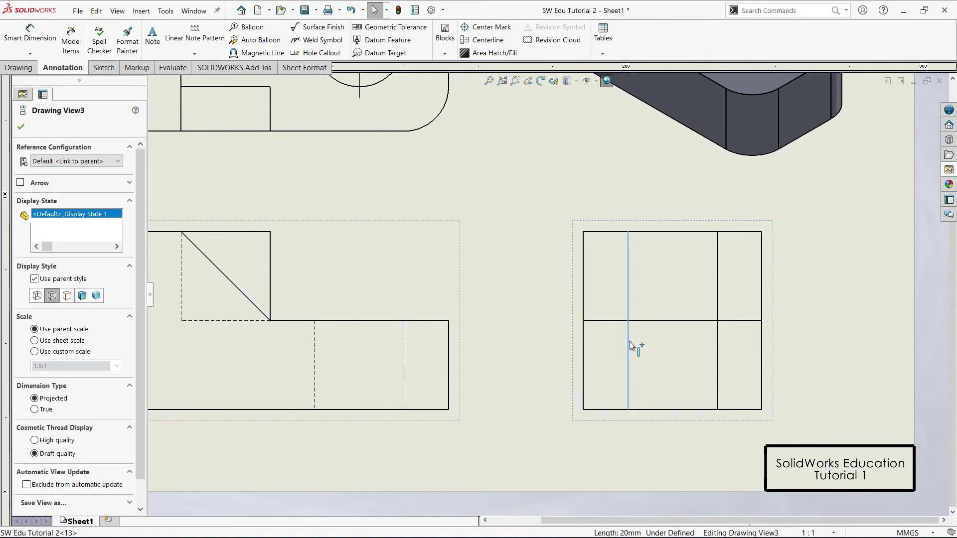
{"action": "right_click", "coordinate": [629, 344]}
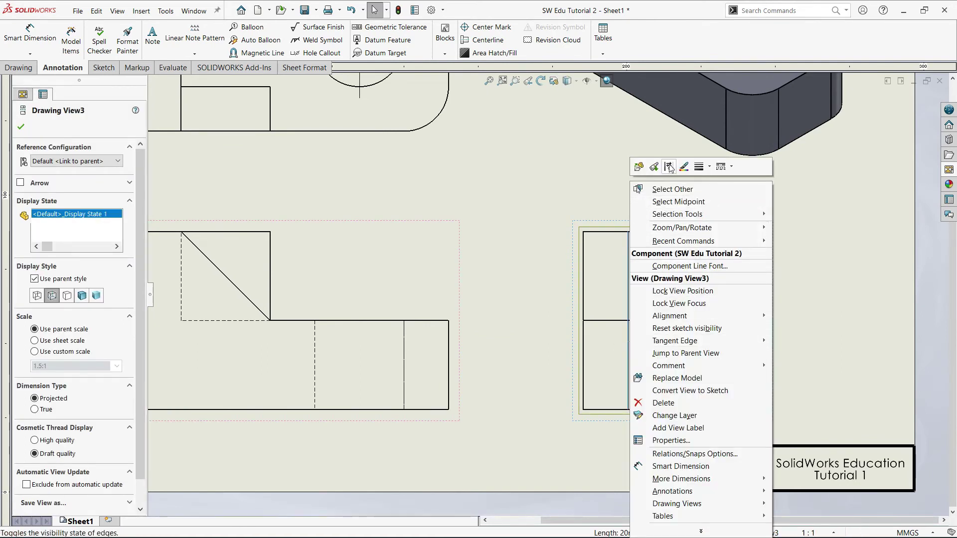
{"action": "left_click", "coordinate": [711, 286]}
Hide a vertical edge in the side view and hide its tangent edge ends
{"action": "left_click", "coordinate": [718, 343]}
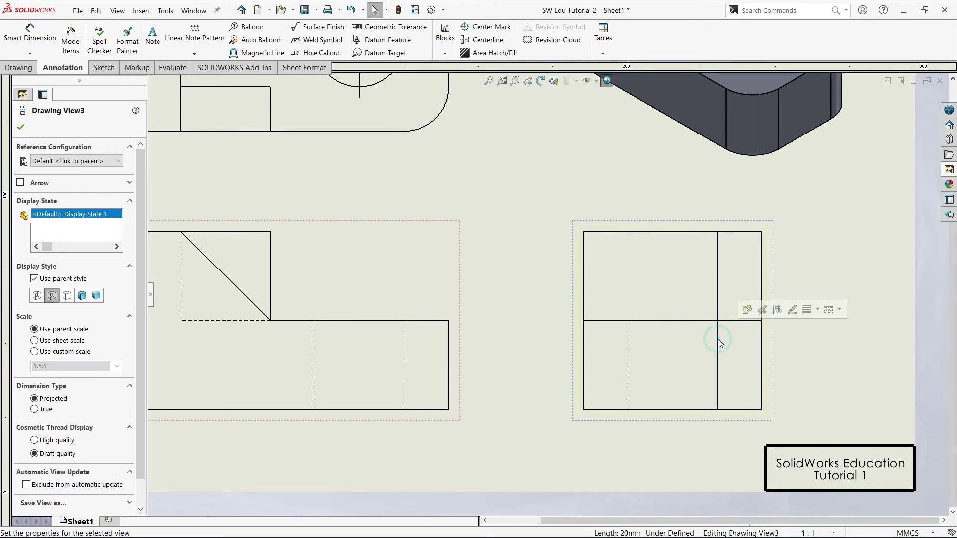
{"action": "right_click", "coordinate": [717, 343]}
{"action": "left_click", "coordinate": [759, 170]}
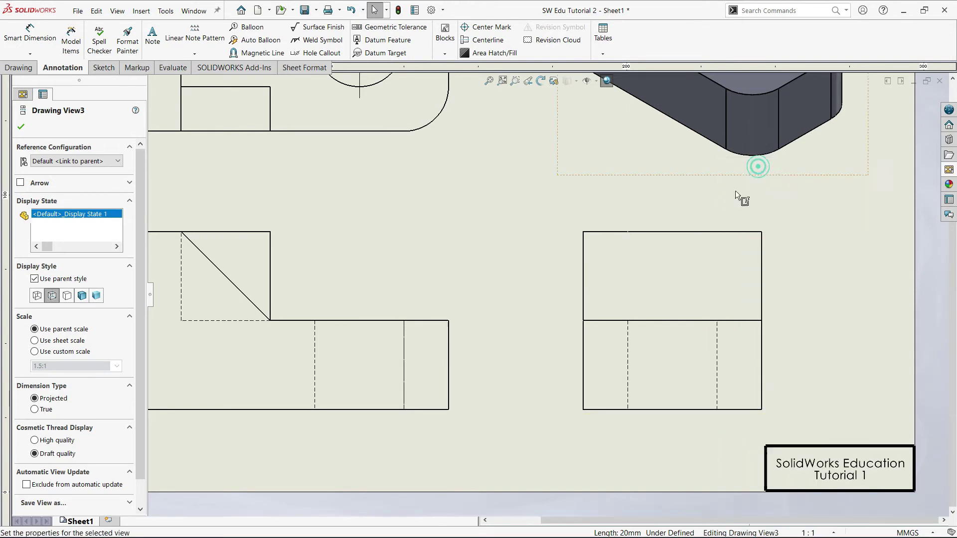
{"action": "left_click", "coordinate": [650, 285]}
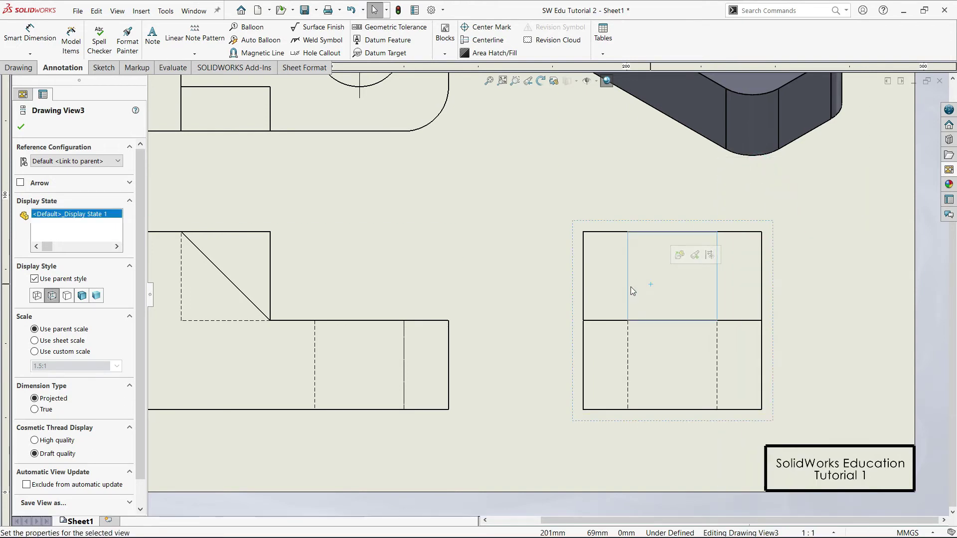
{"action": "right_click", "coordinate": [642, 287]}
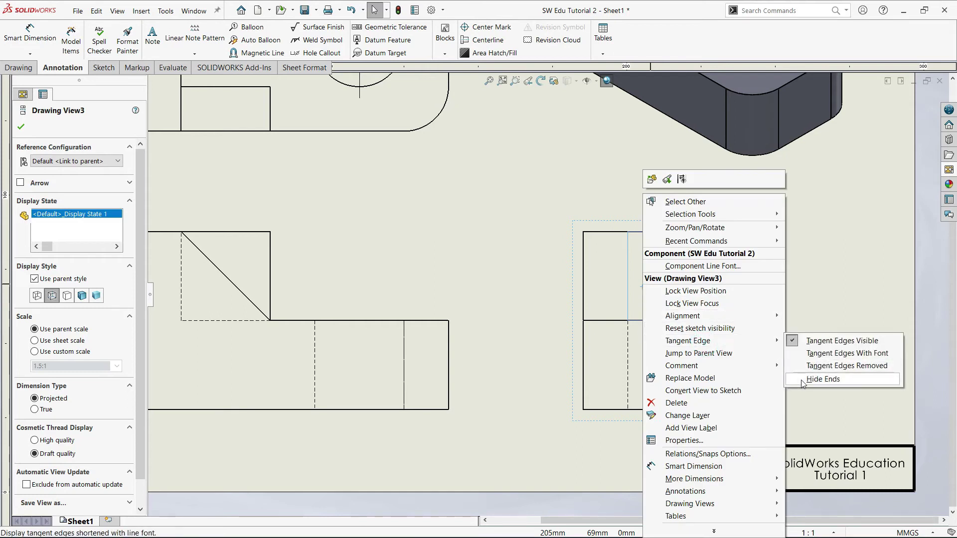
{"action": "mouse_move", "coordinate": [688, 341]}
{"action": "left_click", "coordinate": [801, 379]}
Remove tangent edges from the side view and open the Hide/Show Edges editor
{"action": "left_click", "coordinate": [662, 294]}
{"action": "right_click", "coordinate": [662, 294]}
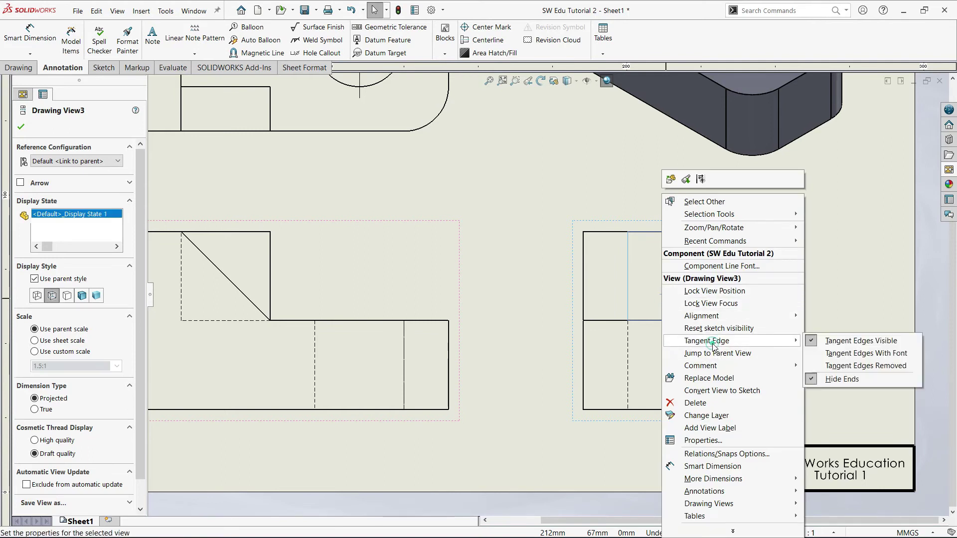
{"action": "left_click", "coordinate": [827, 366]}
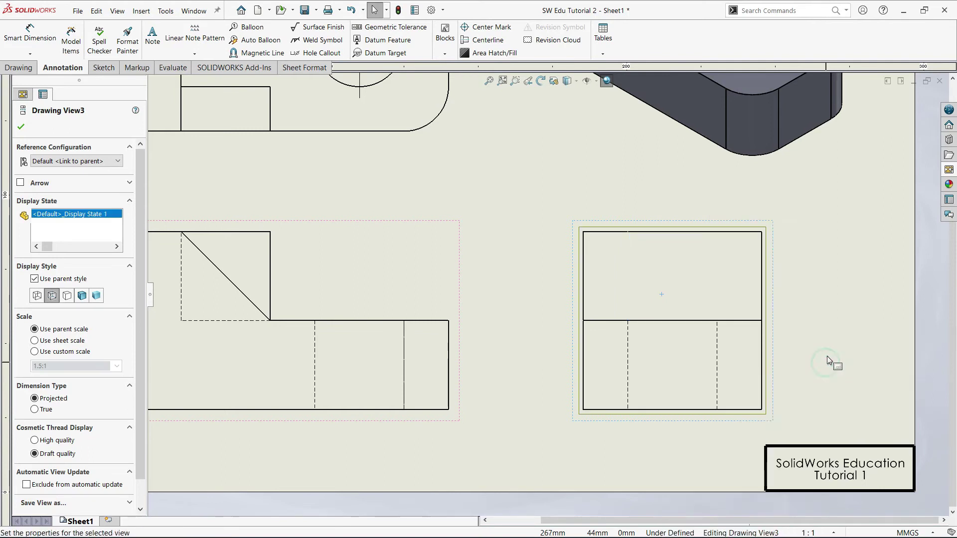
{"action": "left_click", "coordinate": [717, 300]}
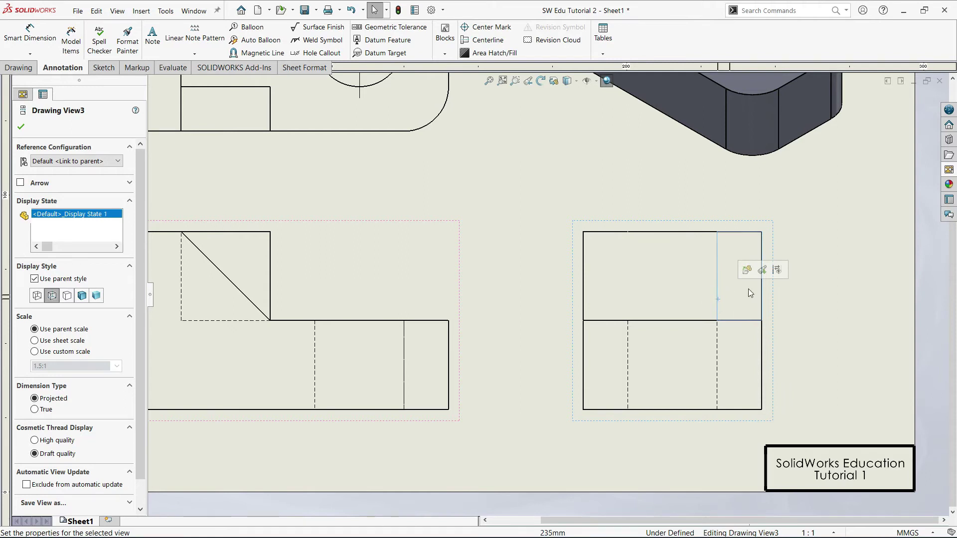
{"action": "left_click", "coordinate": [776, 270]}
Toggle edges in the side and front views with Hide/Show Edges, then close the editor
{"action": "left_click", "coordinate": [650, 286]}
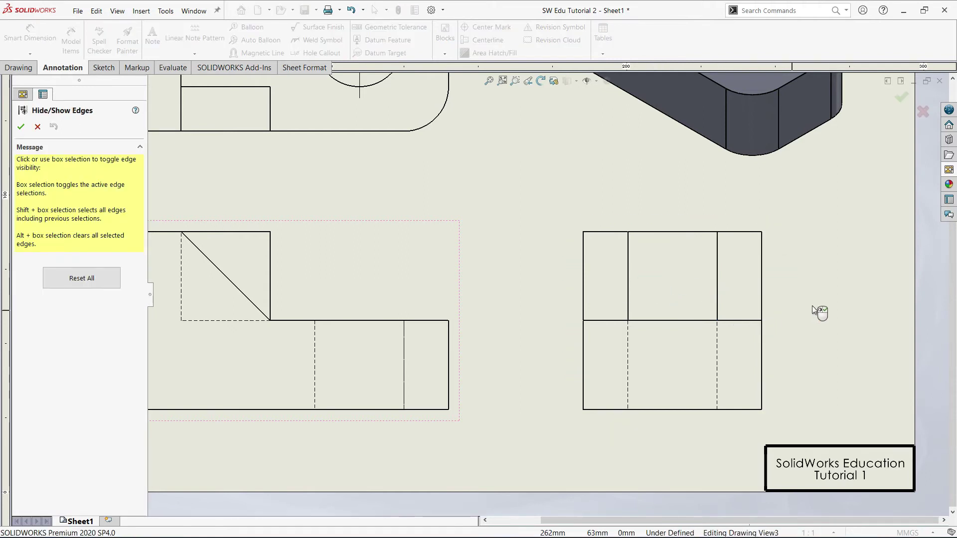
{"action": "key", "text": "f"}
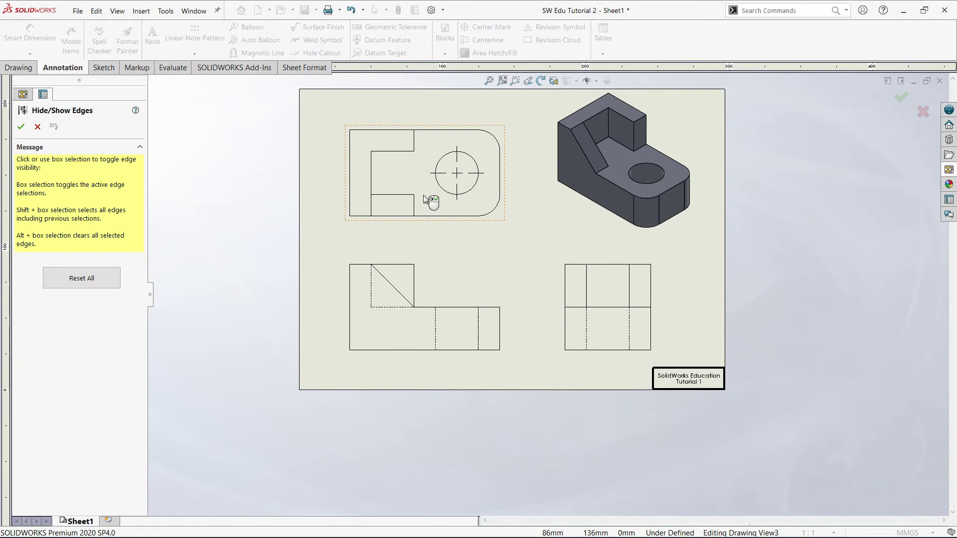
{"action": "scroll", "coordinate": [427, 199], "scroll_direction": "down", "scroll_amount": 2}
{"action": "left_click", "coordinate": [532, 371]}
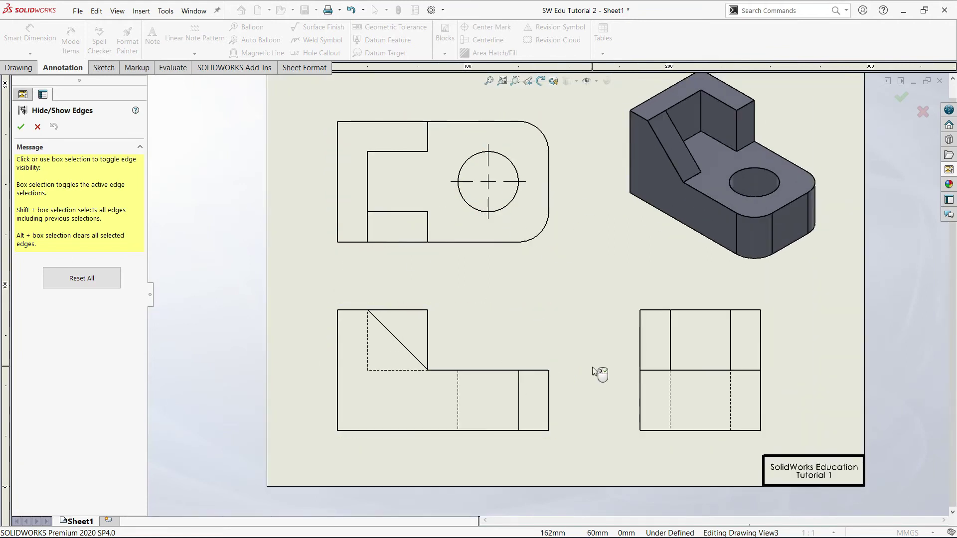
{"action": "right_click", "coordinate": [519, 392]}
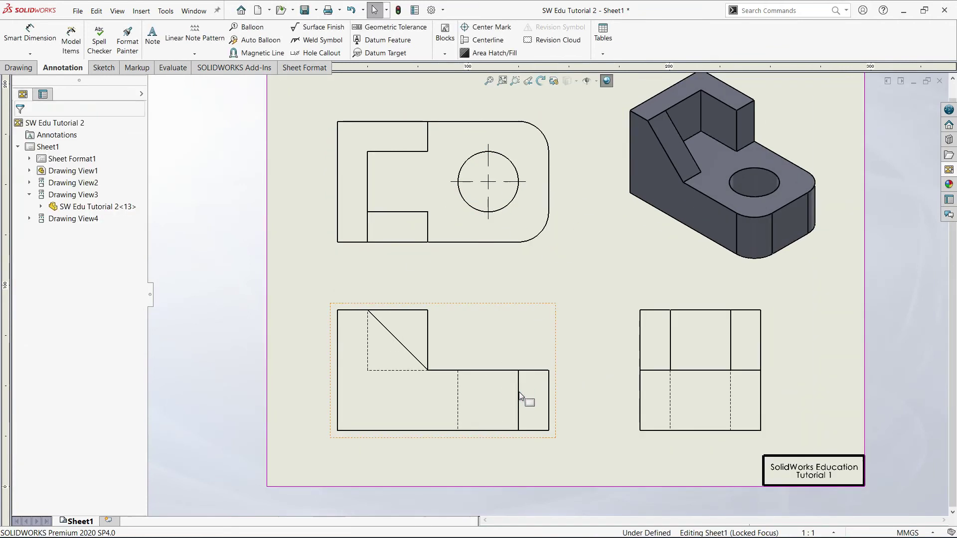
{"action": "right_click", "coordinate": [519, 394]}
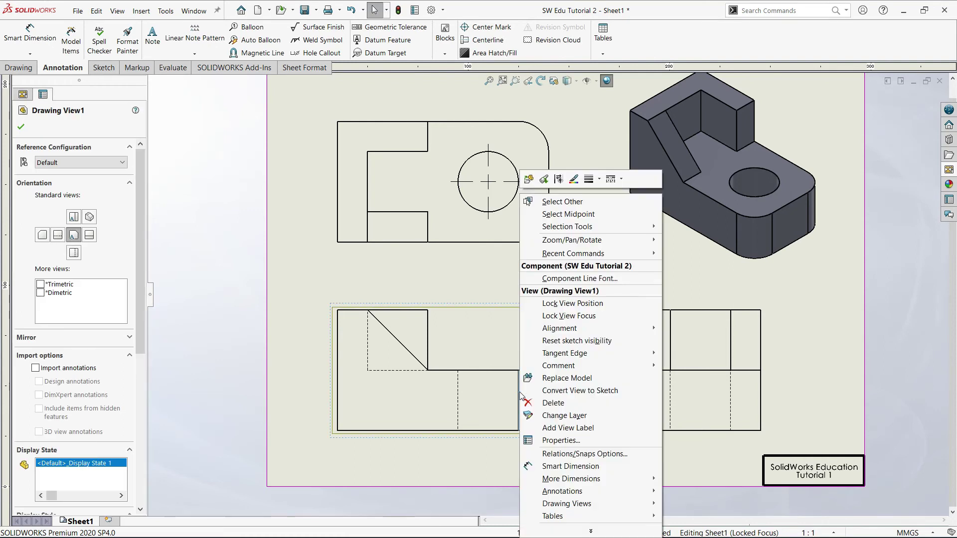
{"action": "left_click", "coordinate": [497, 341]}
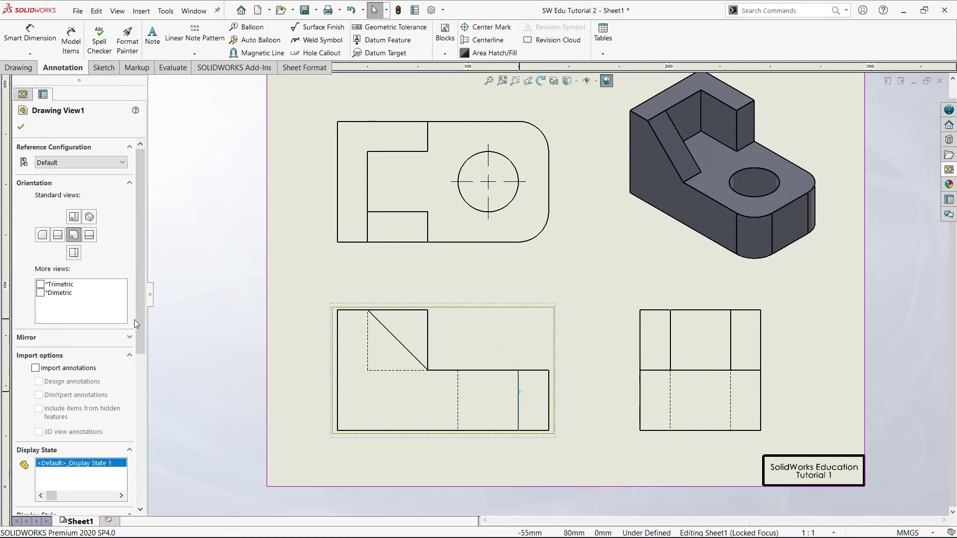
{"action": "scroll", "coordinate": [138, 342], "scroll_direction": "down", "scroll_amount": 5}
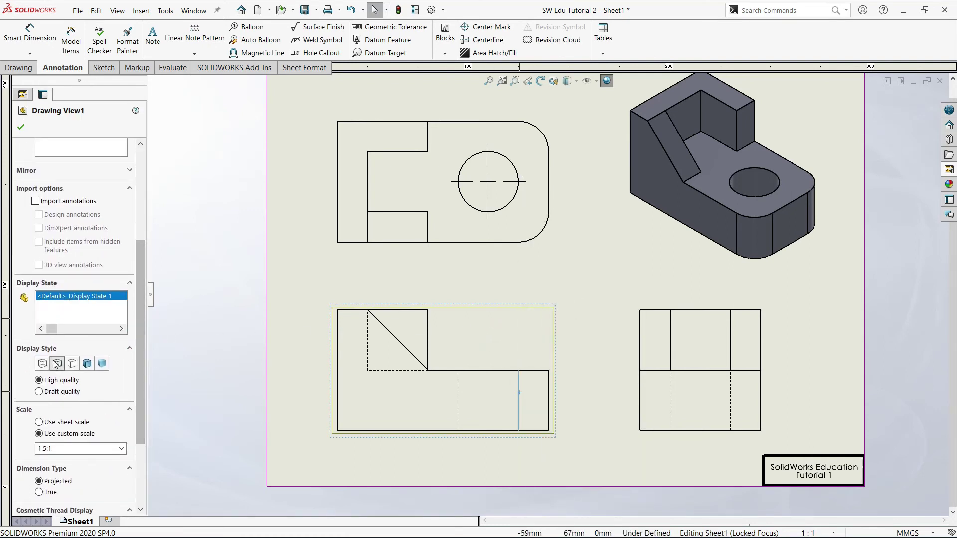
{"action": "left_click", "coordinate": [244, 345]}
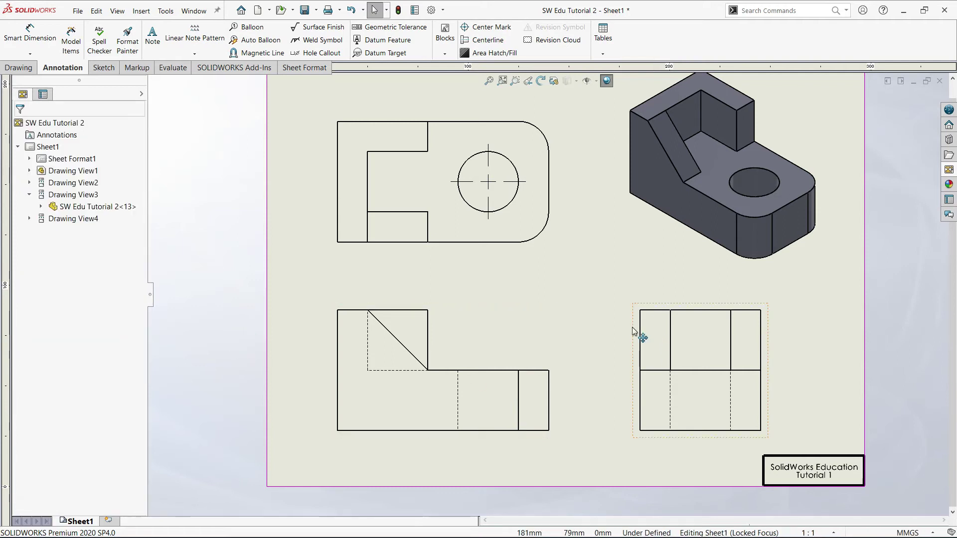
Show the front view's rightmost vertical edge as a dashed hidden line
{"action": "left_click", "coordinate": [519, 384]}
{"action": "right_click", "coordinate": [519, 384]}
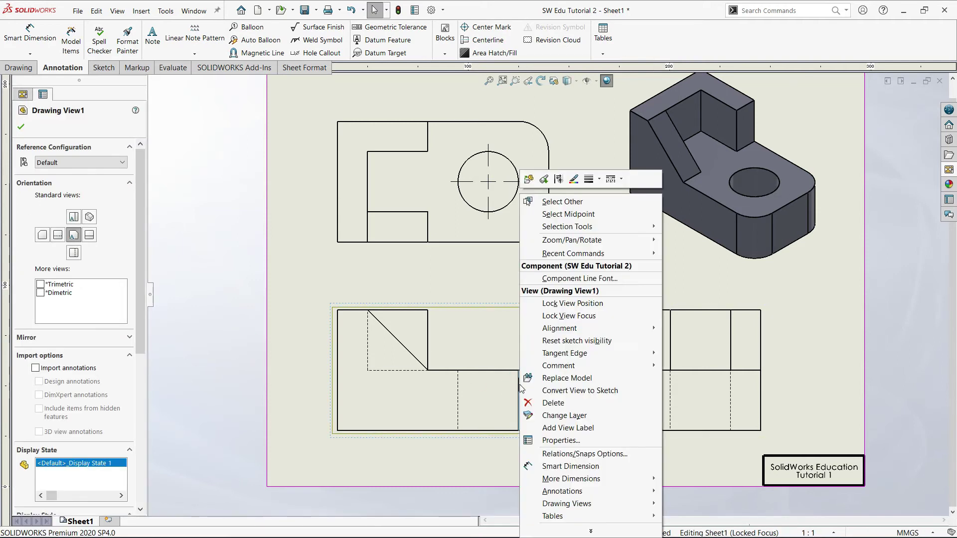
{"action": "left_click", "coordinate": [558, 179]}
{"action": "left_click", "coordinate": [545, 283]}
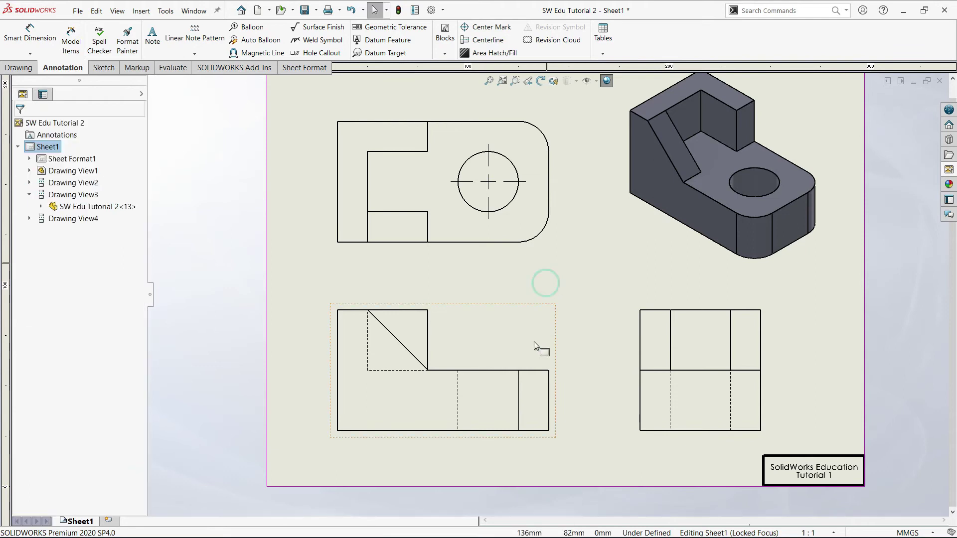
{"action": "left_click", "coordinate": [518, 384]}
{"action": "left_click", "coordinate": [577, 353]}
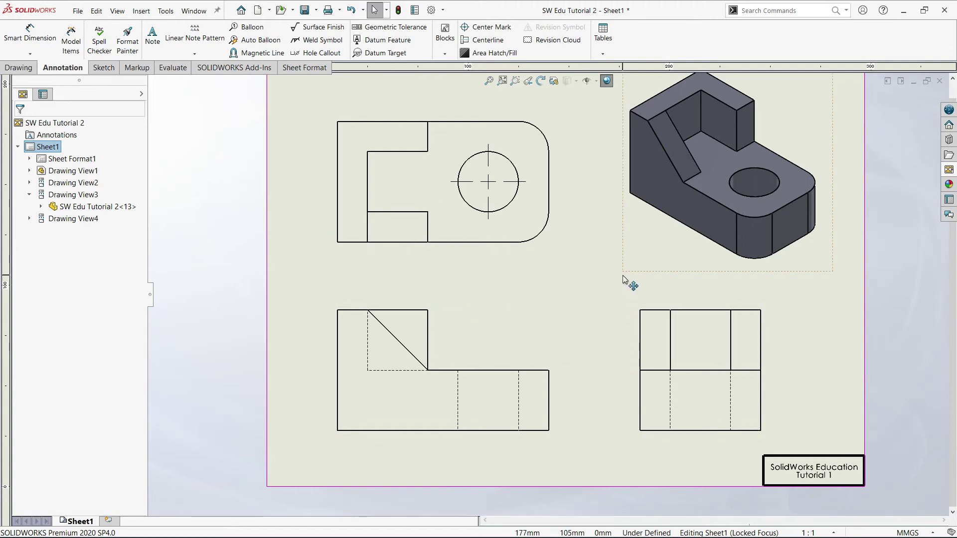
{"action": "scroll", "coordinate": [612, 285], "scroll_direction": "down", "scroll_amount": 1}
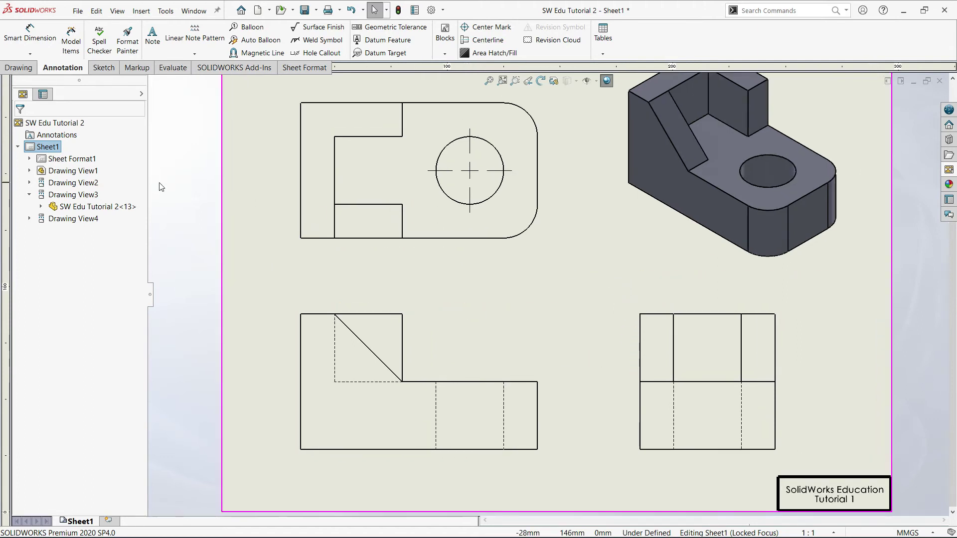
Insert Model Items dimensions from the entire model into all drawing views
{"action": "left_click", "coordinate": [71, 39]}
{"action": "left_click", "coordinate": [75, 247]}
{"action": "left_click", "coordinate": [66, 260]}
{"action": "left_click", "coordinate": [21, 126]}
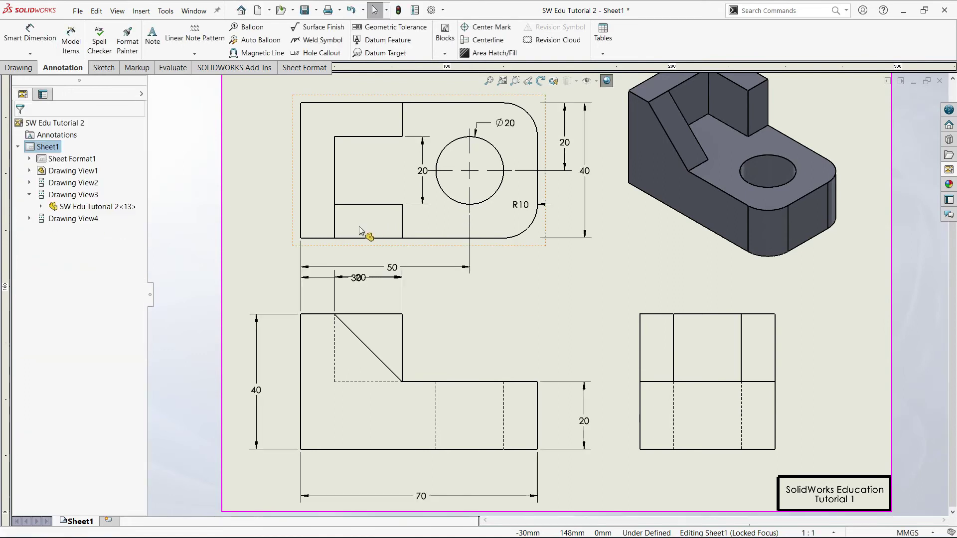
{"action": "key", "text": "f"}
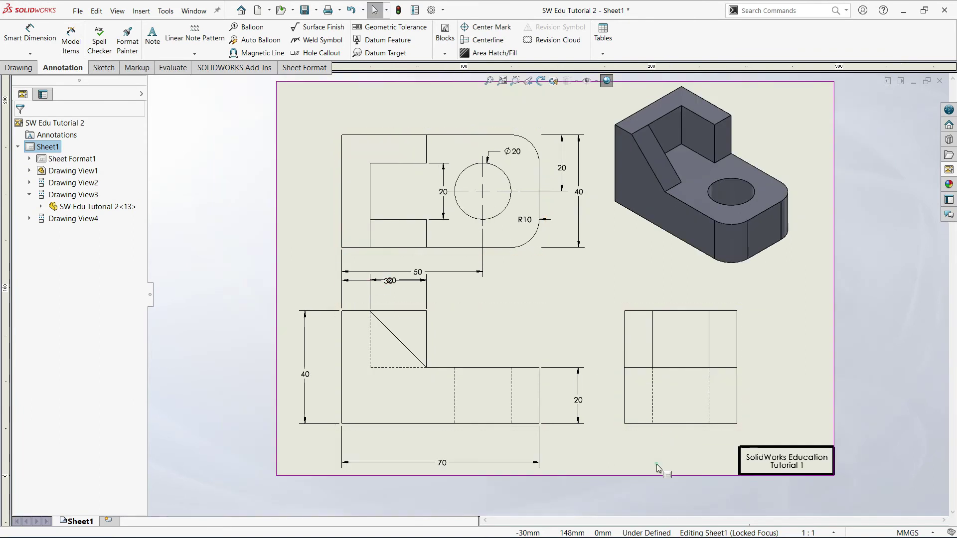
Auto-arrange the Ø20, R10, 50, 30, 20, 40 and 70 mm dimensions evenly around the views
{"action": "left_click_drag", "start_coordinate": [656, 465], "coordinate": [269, 97]}
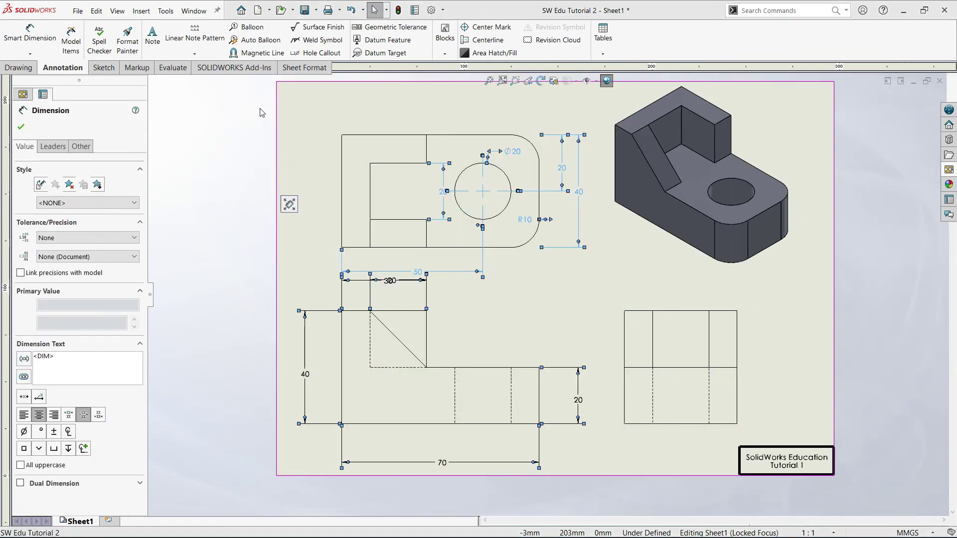
{"action": "left_click", "coordinate": [597, 399]}
{"action": "left_click_drag", "start_coordinate": [646, 489], "coordinate": [215, 94]}
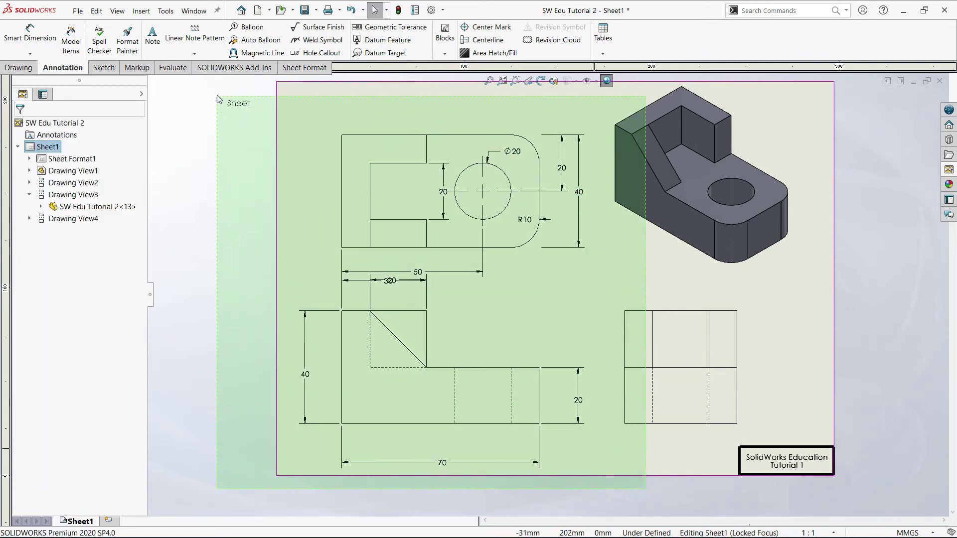
{"action": "mouse_move", "coordinate": [254, 85]}
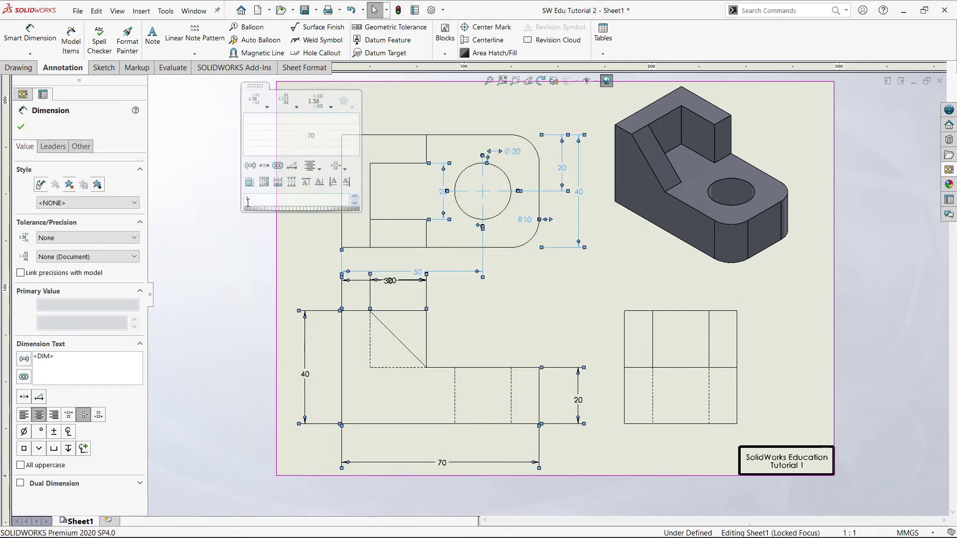
{"action": "left_click", "coordinate": [250, 180]}
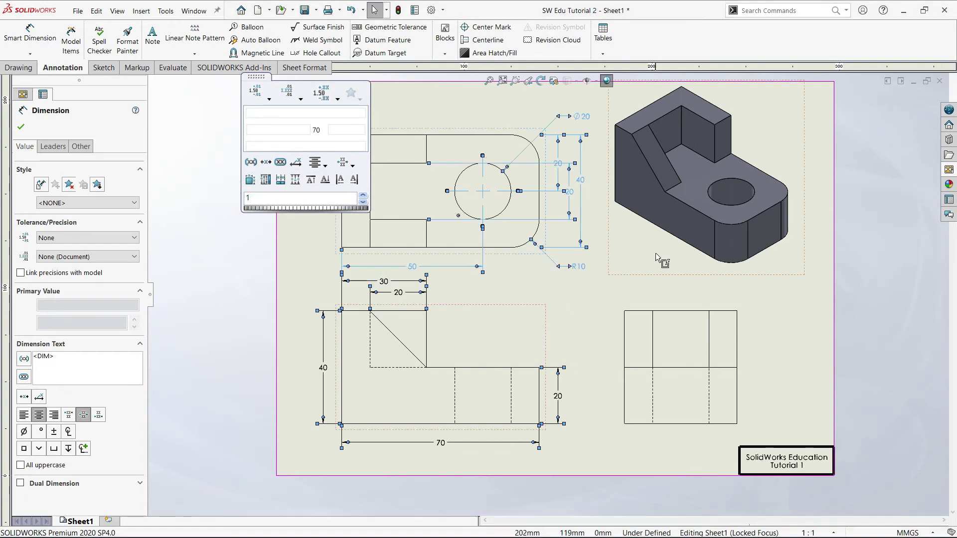
{"action": "left_click", "coordinate": [605, 271]}
{"action": "scroll", "coordinate": [549, 220], "scroll_direction": "down", "scroll_amount": 3}
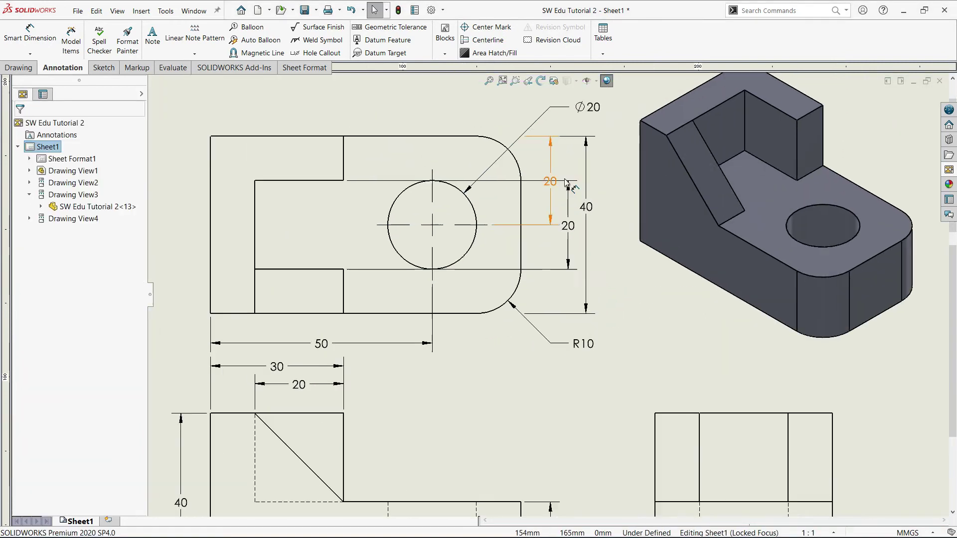
Move the stacked vertical 20 dimension onto the right view
{"action": "left_click", "coordinate": [546, 222]}
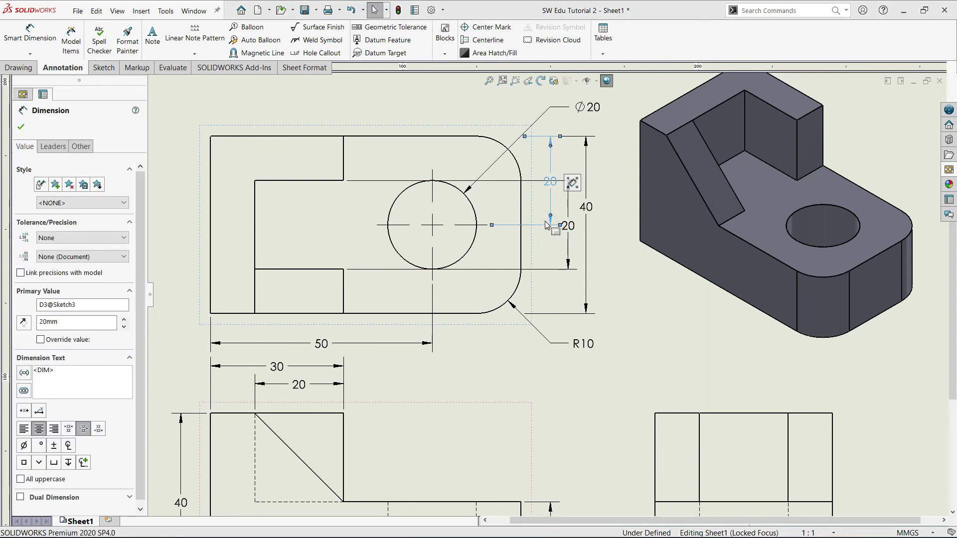
{"action": "left_click", "coordinate": [614, 259]}
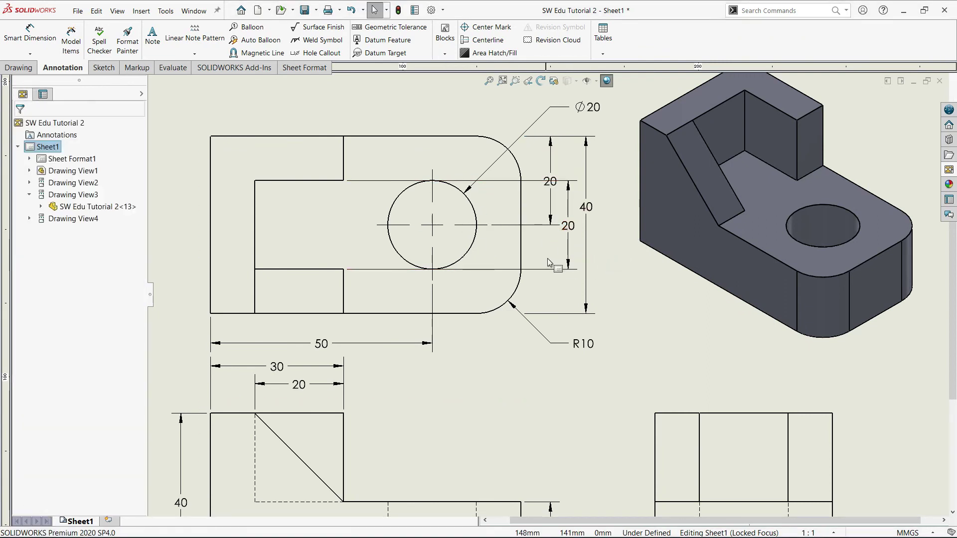
{"action": "left_click", "coordinate": [568, 248]}
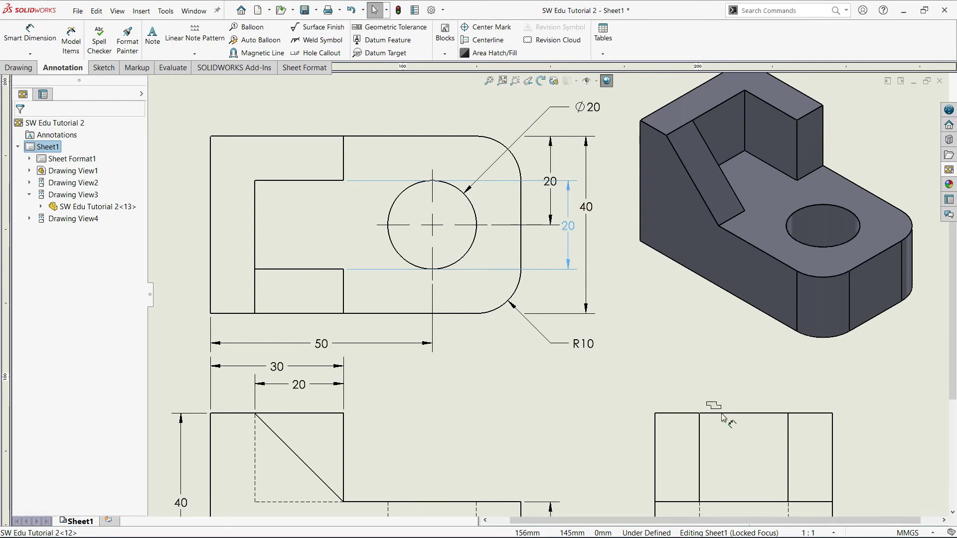
{"action": "mouse_move", "coordinate": [721, 418]}
{"action": "left_mouse_down", "text": "shift"}
{"action": "mouse_move", "coordinate": [741, 419]}
{"action": "mouse_move", "coordinate": [756, 377]}
{"action": "mouse_move", "coordinate": [740, 383]}
{"action": "left_mouse_up", "text": "shift"}
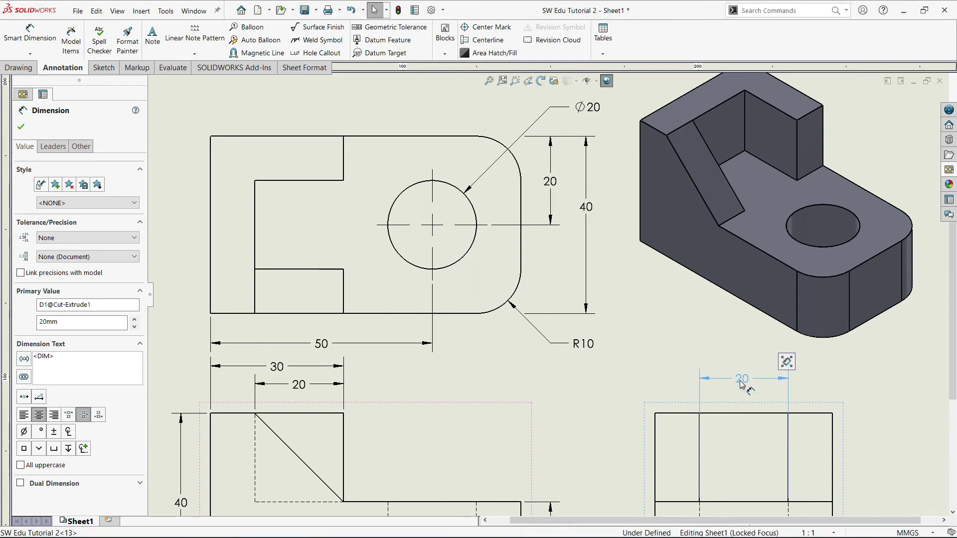
Reposition the views: top view shifted up, front view shifted left and down
{"action": "key", "text": "f"}
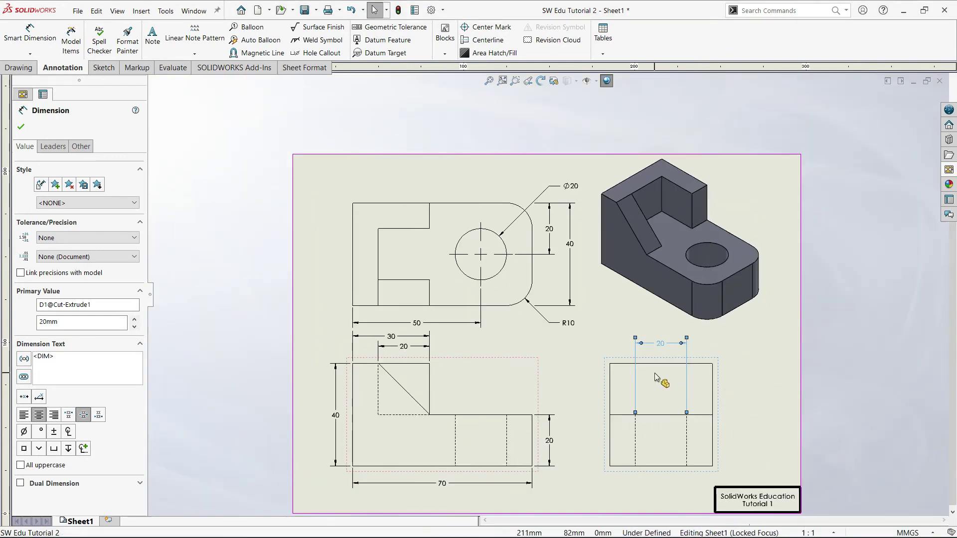
{"action": "scroll", "coordinate": [329, 409], "scroll_direction": "down", "scroll_amount": 2}
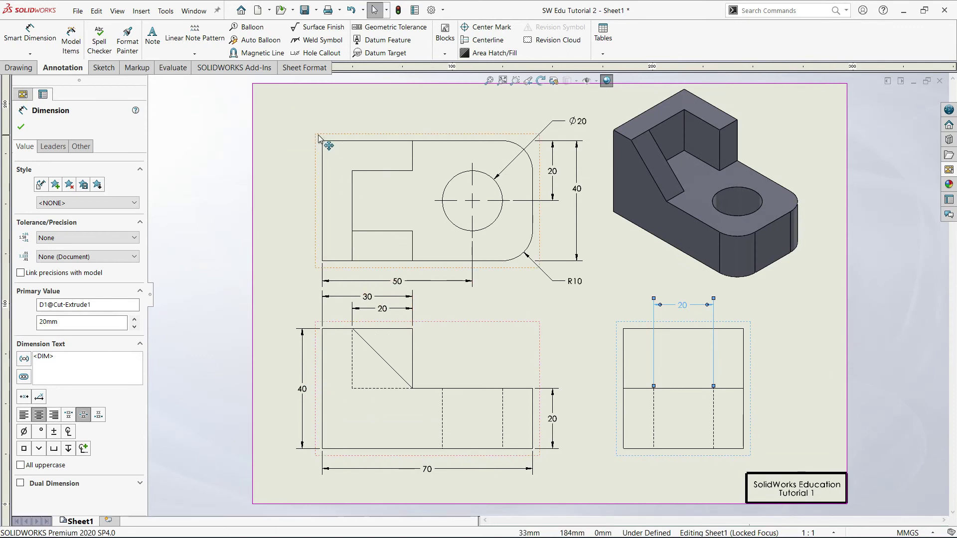
{"action": "left_click_drag", "start_coordinate": [319, 138], "coordinate": [319, 119]}
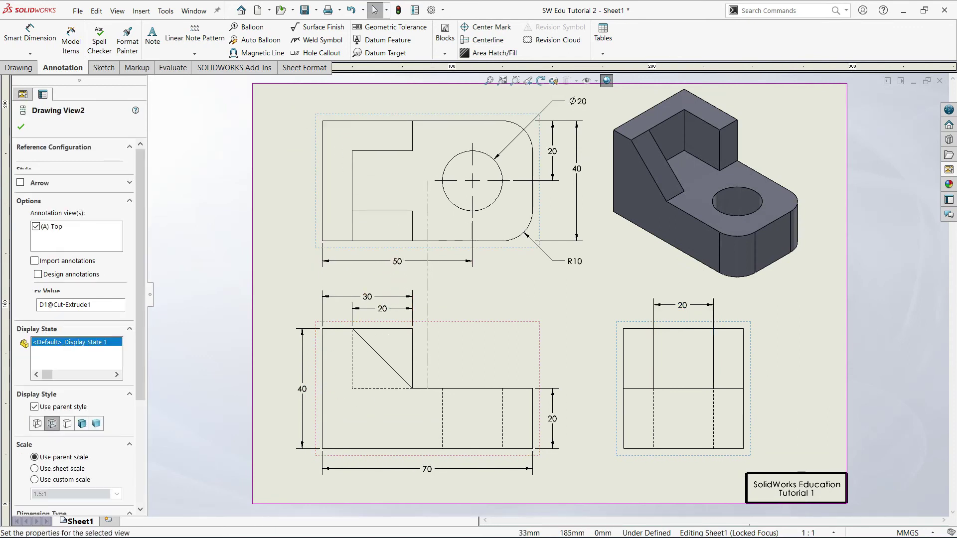
{"action": "left_click_drag", "start_coordinate": [315, 460], "coordinate": [301, 467]}
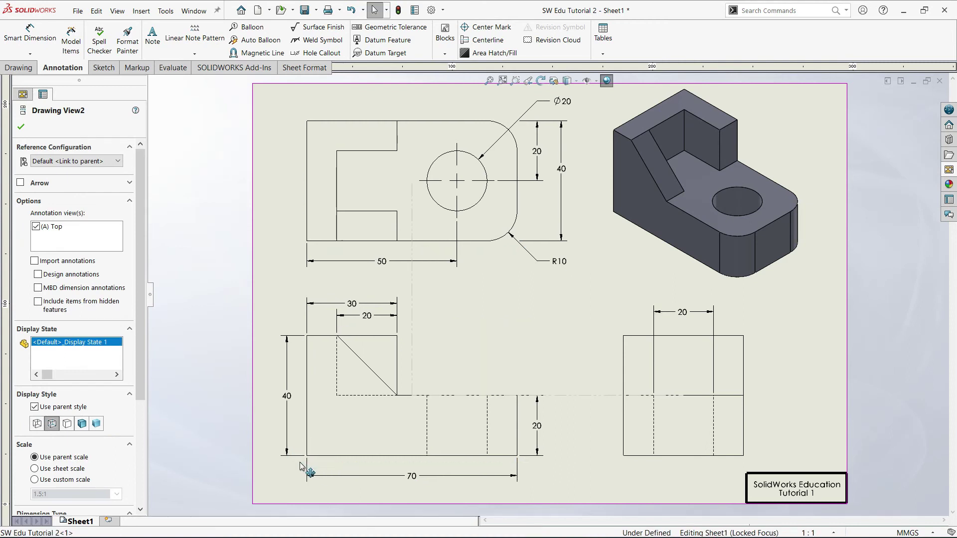
{"action": "left_click", "coordinate": [531, 299]}
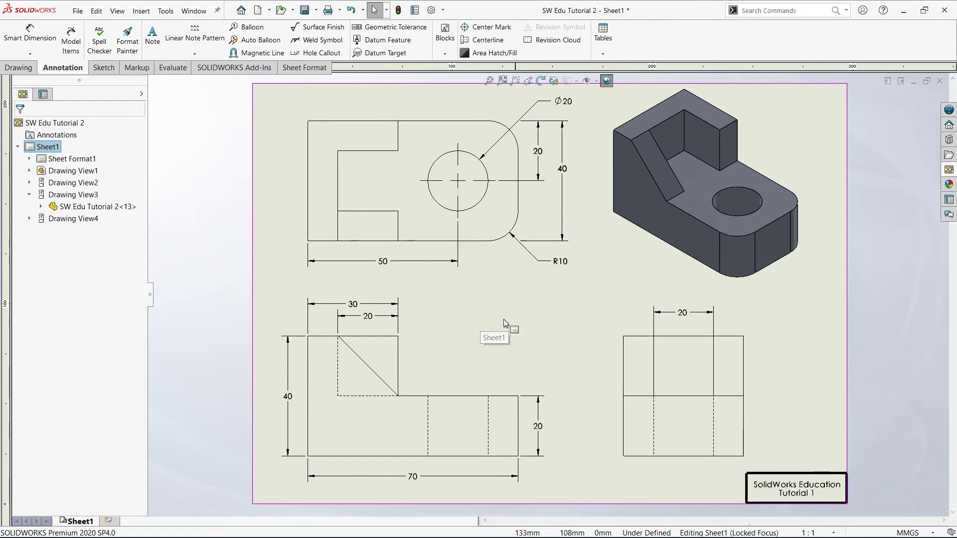
Raise the 30 dimension slightly higher above the front view
{"action": "left_click", "coordinate": [386, 301]}
{"action": "left_click_drag", "start_coordinate": [385, 301], "coordinate": [387, 297]}
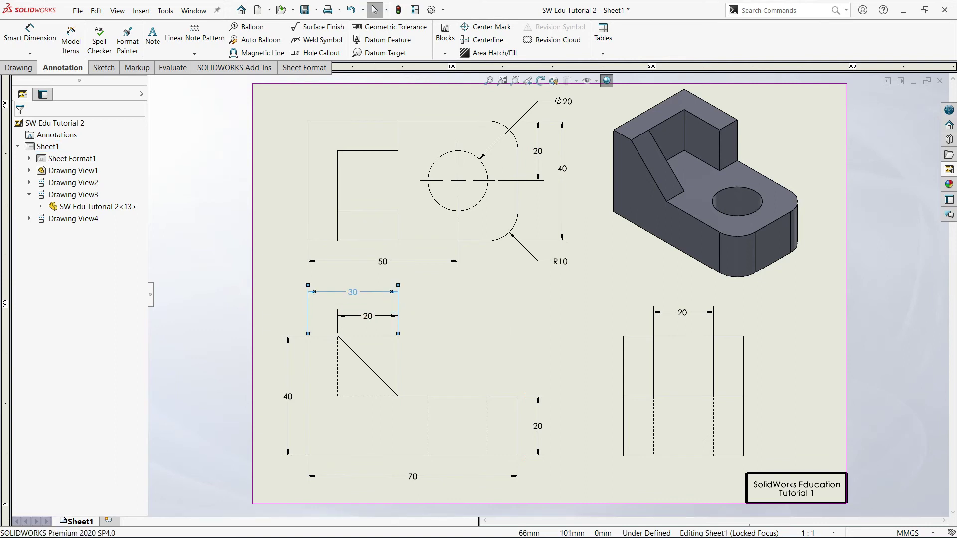
{"action": "left_click", "coordinate": [459, 321]}
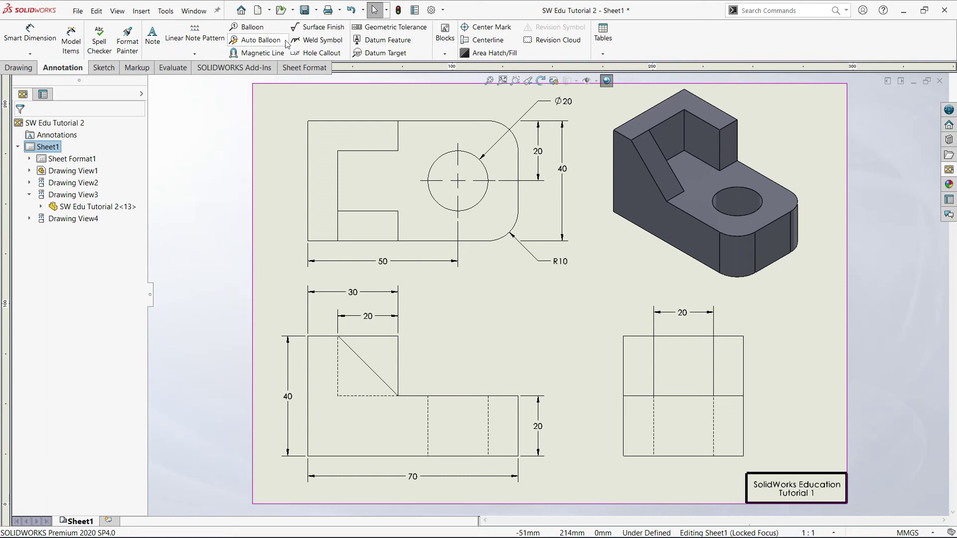
Add centerlines between the hidden hole edges in the front and right views
{"action": "left_click", "coordinate": [477, 45]}
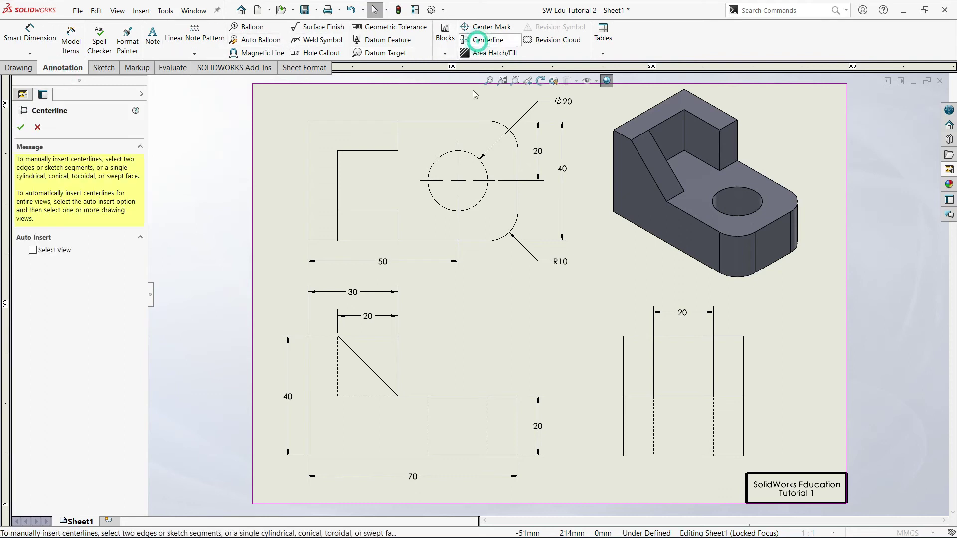
{"action": "left_click", "coordinate": [427, 416]}
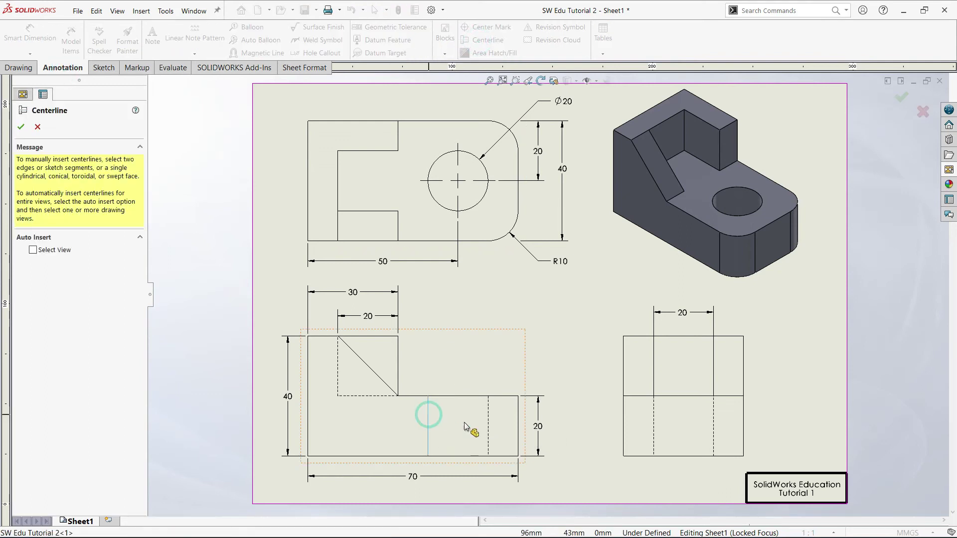
{"action": "left_click", "coordinate": [488, 420]}
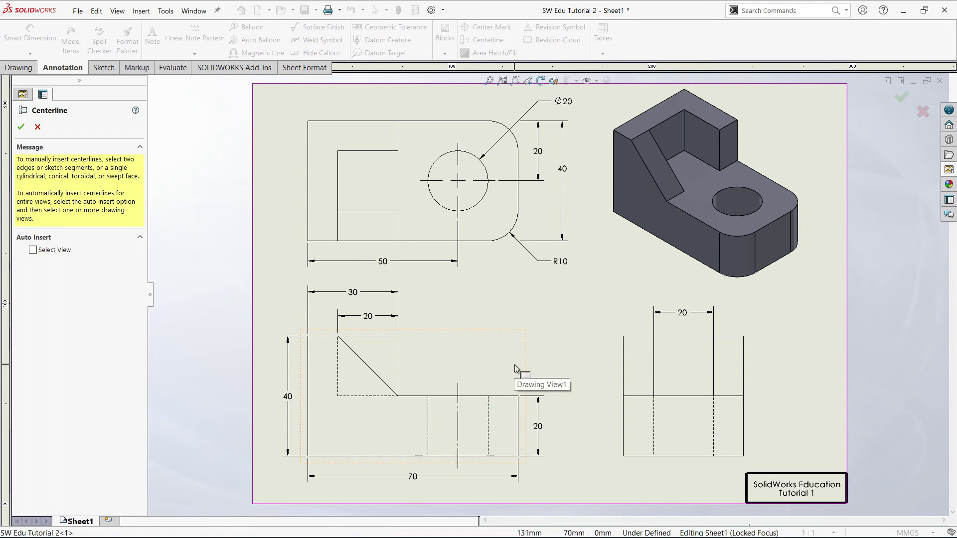
{"action": "left_click", "coordinate": [654, 380]}
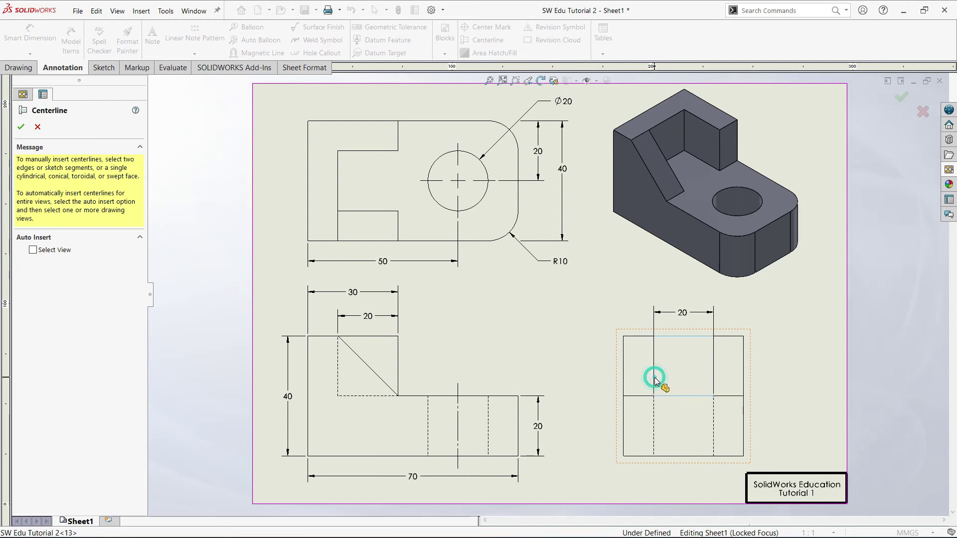
{"action": "left_click", "coordinate": [572, 314]}
{"action": "left_click", "coordinate": [791, 388]}
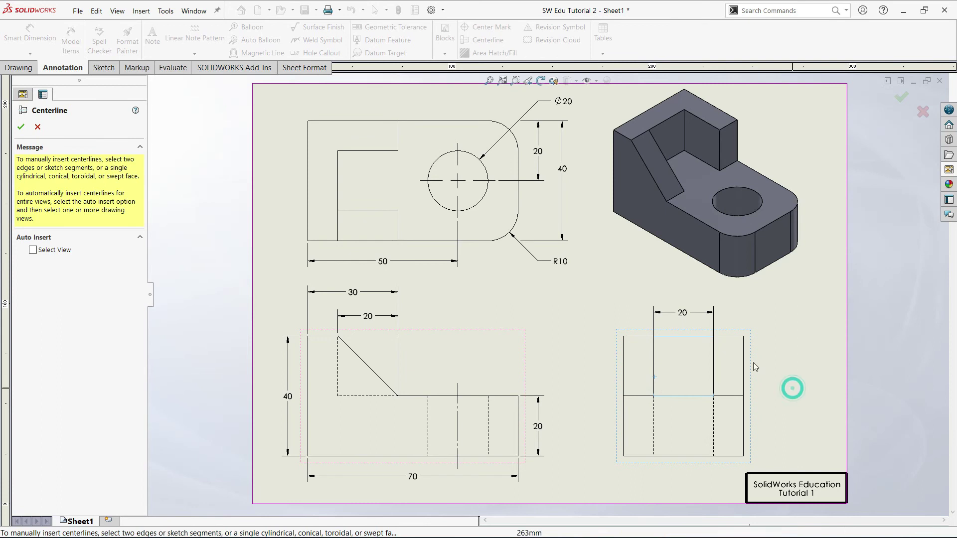
{"action": "left_click", "coordinate": [21, 127]}
Add another centerline between the two lower hidden edges of the right view
{"action": "left_click", "coordinate": [486, 40]}
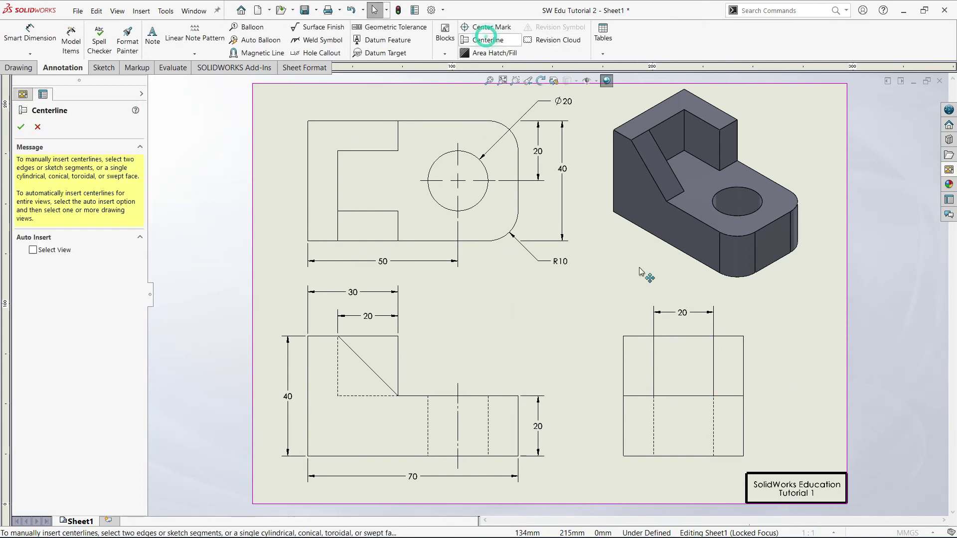
{"action": "left_click", "coordinate": [653, 407]}
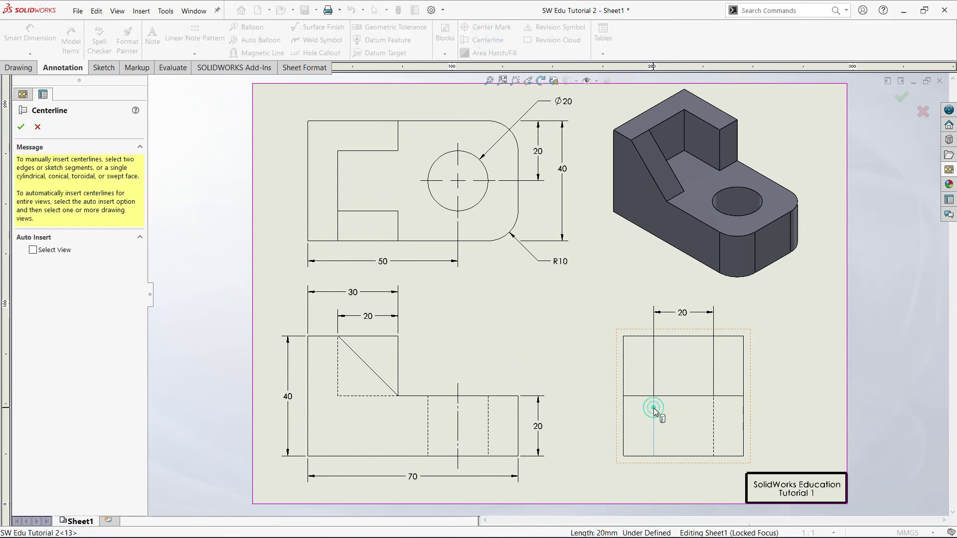
{"action": "left_click", "coordinate": [713, 411]}
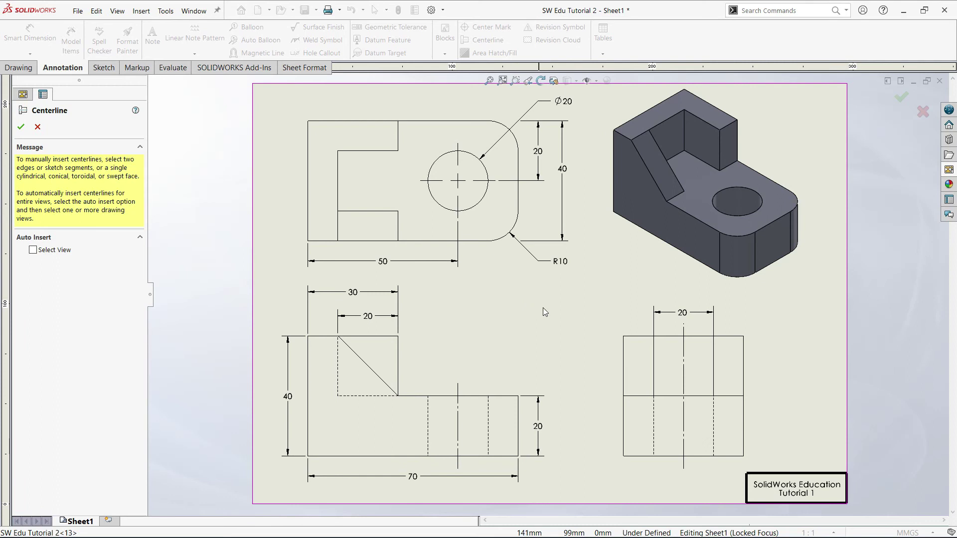
{"action": "left_click", "coordinate": [801, 493]}
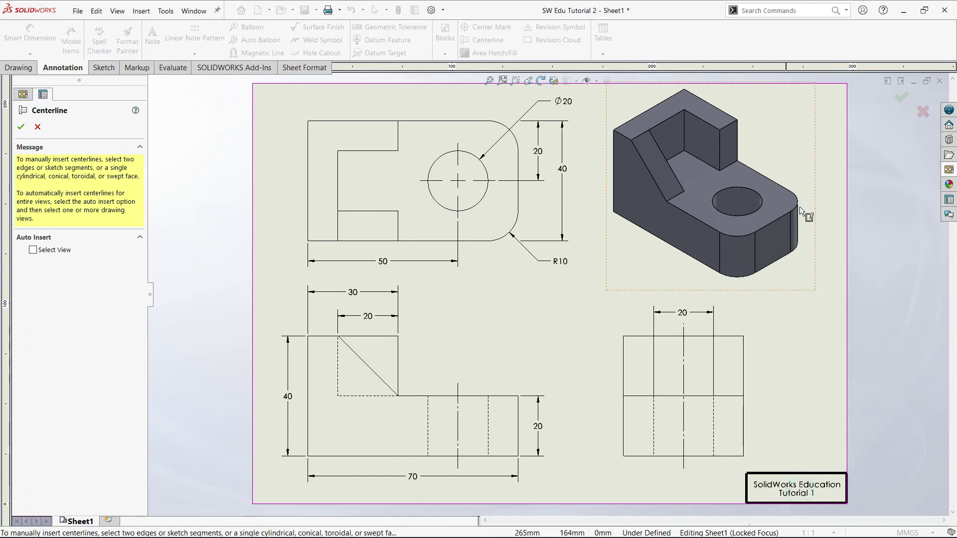
Nudge the shaded isometric view slightly lower on the sheet
{"action": "left_click", "coordinate": [809, 289]}
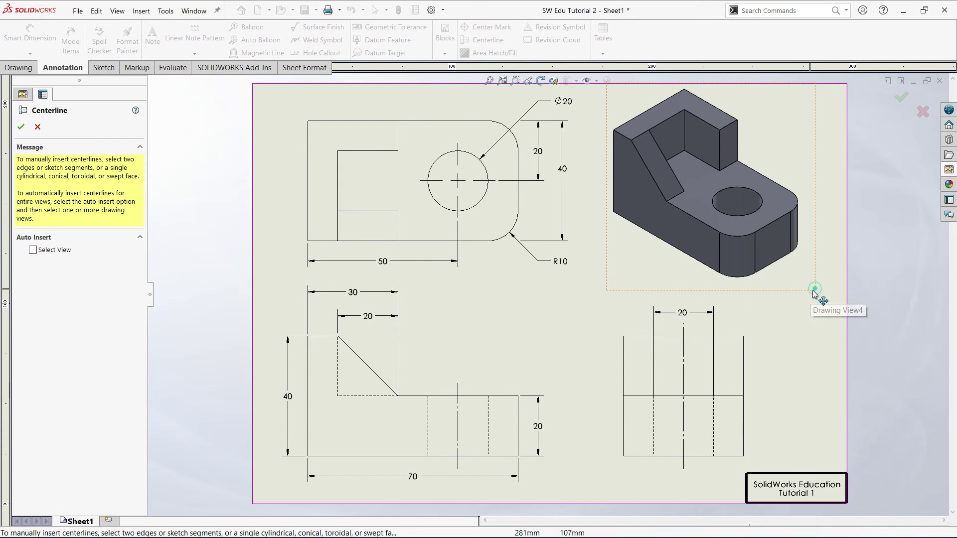
{"action": "left_click", "coordinate": [21, 126]}
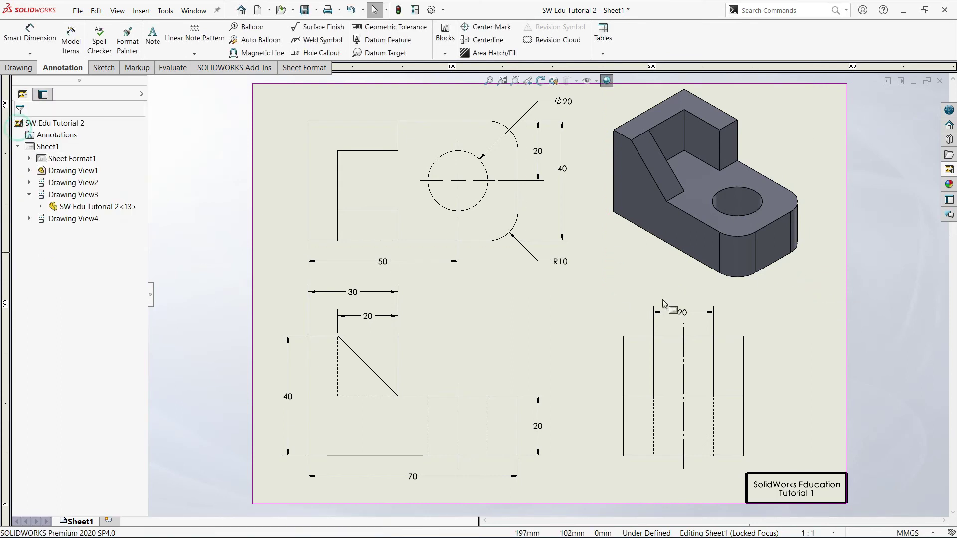
{"action": "mouse_move", "coordinate": [777, 289]}
{"action": "left_mouse_down"}
{"action": "mouse_move", "coordinate": [770, 297]}
{"action": "mouse_move", "coordinate": [790, 308]}
{"action": "left_mouse_up"}
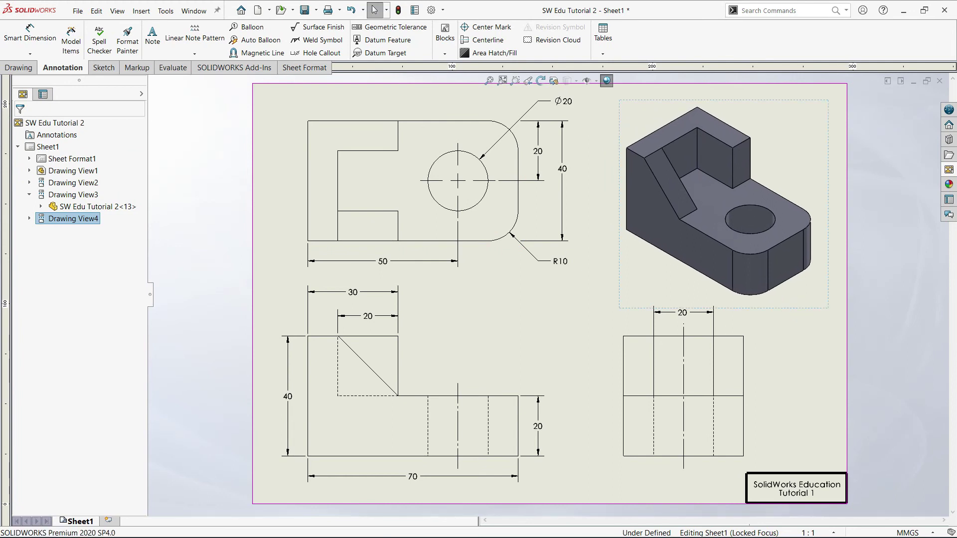
{"action": "left_click", "coordinate": [566, 321]}
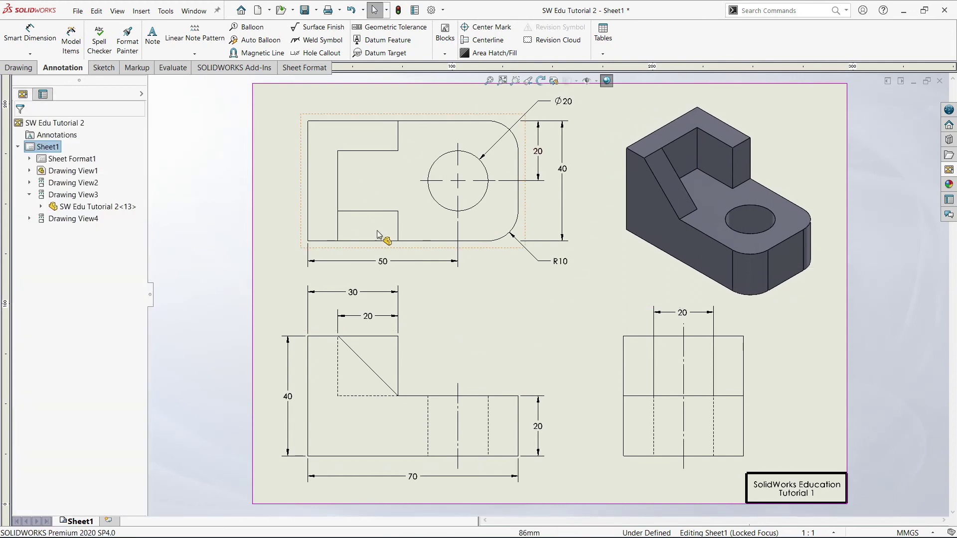
In Edit Sheet Format, change the title note to 'SolidWorks Education Tutorial 2', then exit
{"action": "right_click", "coordinate": [799, 486]}
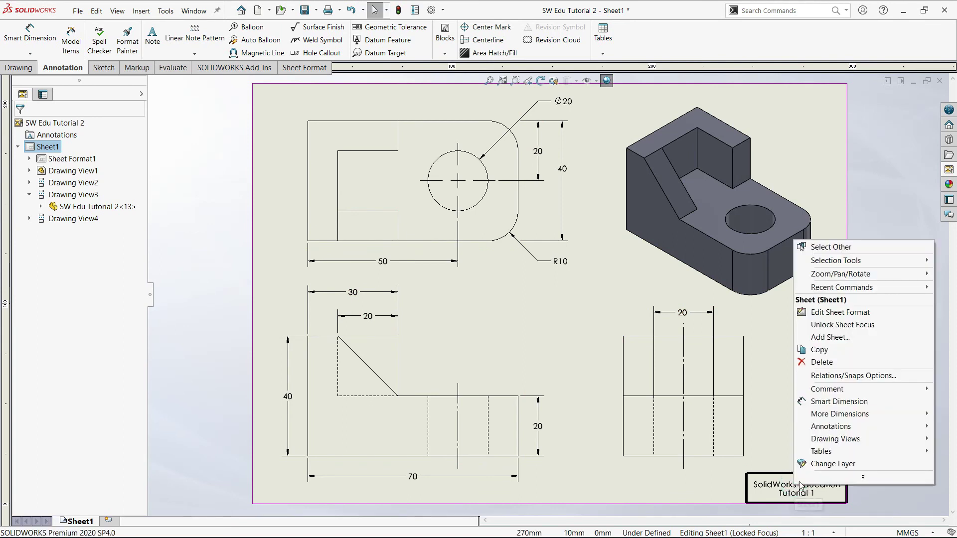
{"action": "left_click", "coordinate": [827, 312]}
{"action": "left_click", "coordinate": [799, 492]}
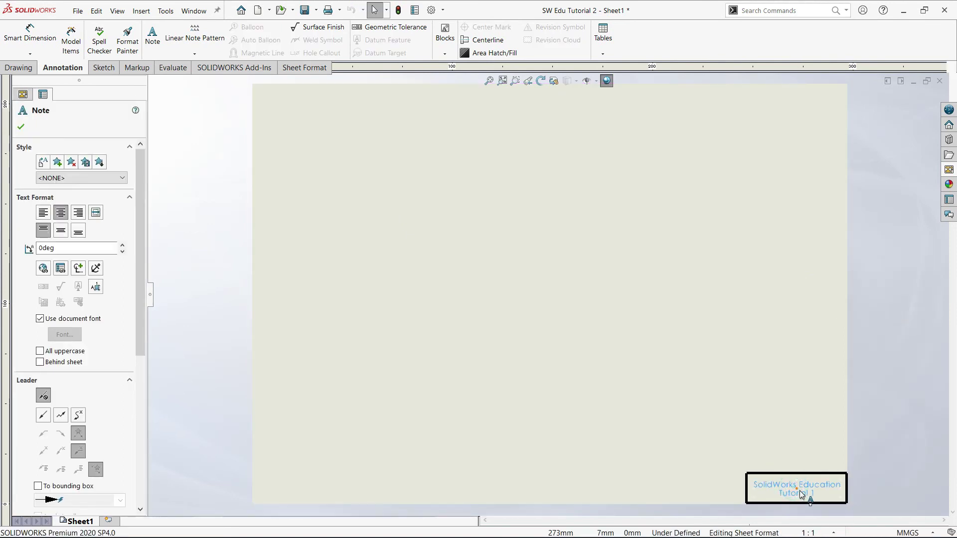
{"action": "double_click", "coordinate": [799, 490]}
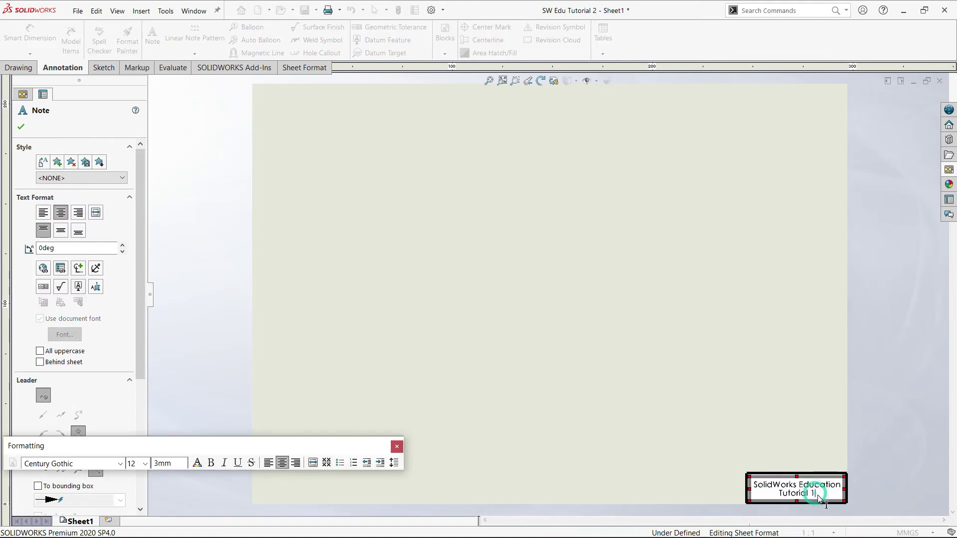
{"action": "key", "text": "BackSpace"}
{"action": "type", "text": "2"}
{"action": "left_click", "coordinate": [397, 447]}
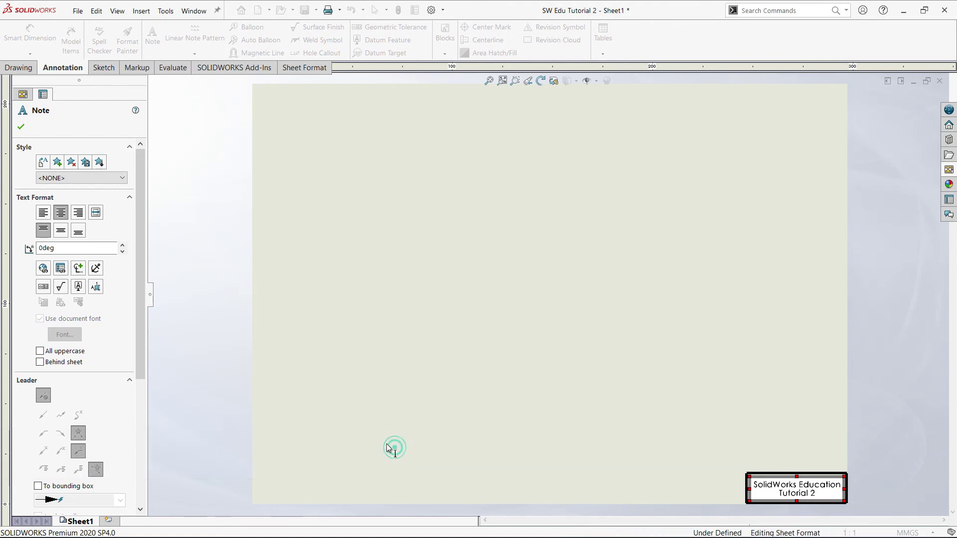
{"action": "left_click", "coordinate": [21, 128]}
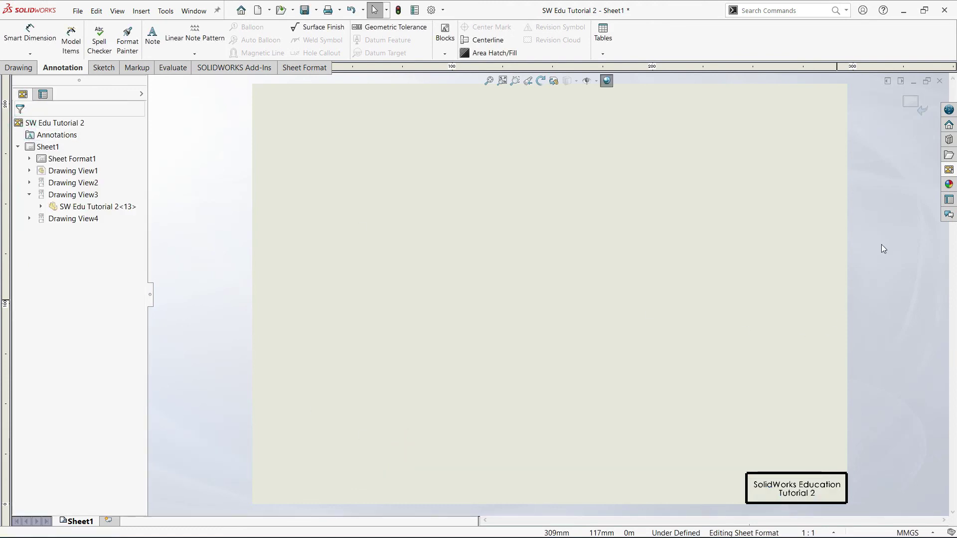
{"action": "left_click", "coordinate": [909, 103]}
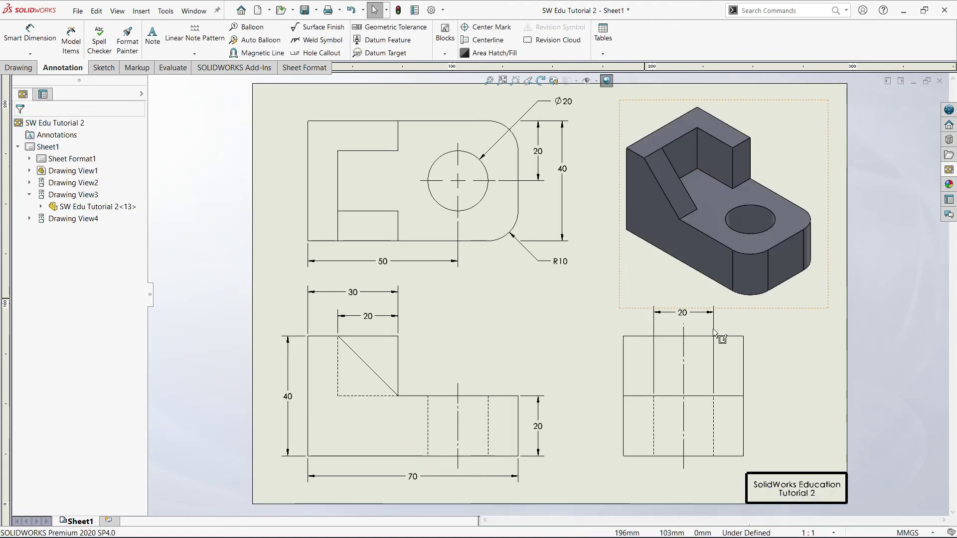
Save the drawing under its existing file name
{"action": "key", "text": "f"}
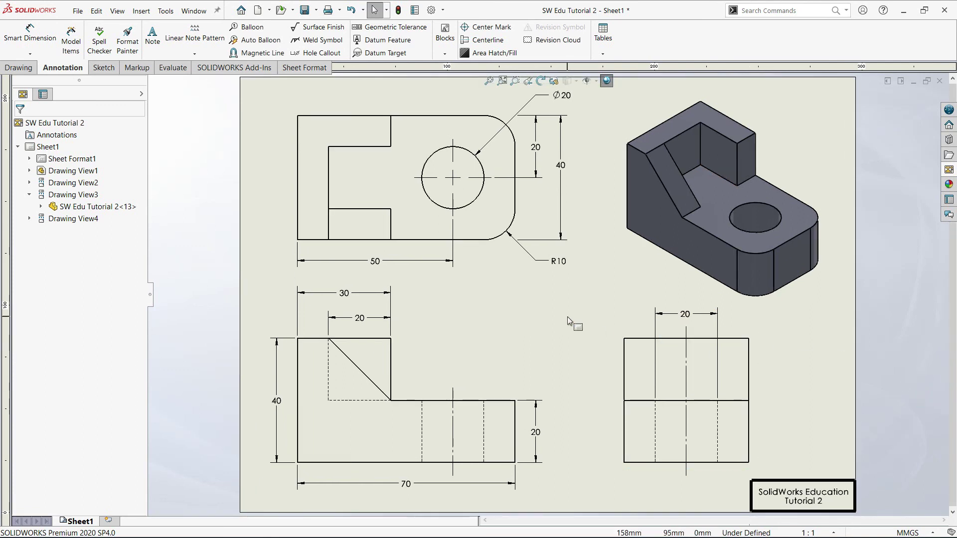
{"action": "left_click", "coordinate": [78, 11]}
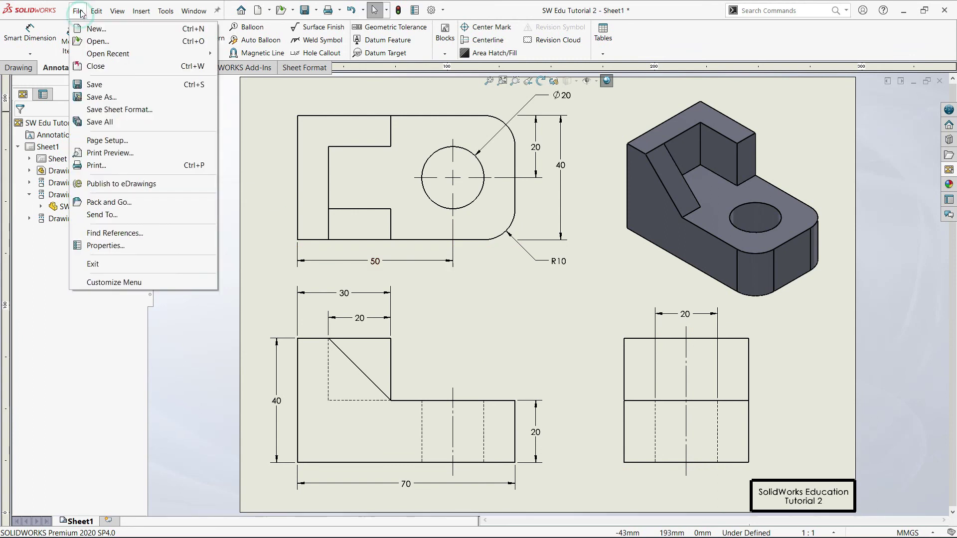
{"action": "left_click", "coordinate": [115, 99]}
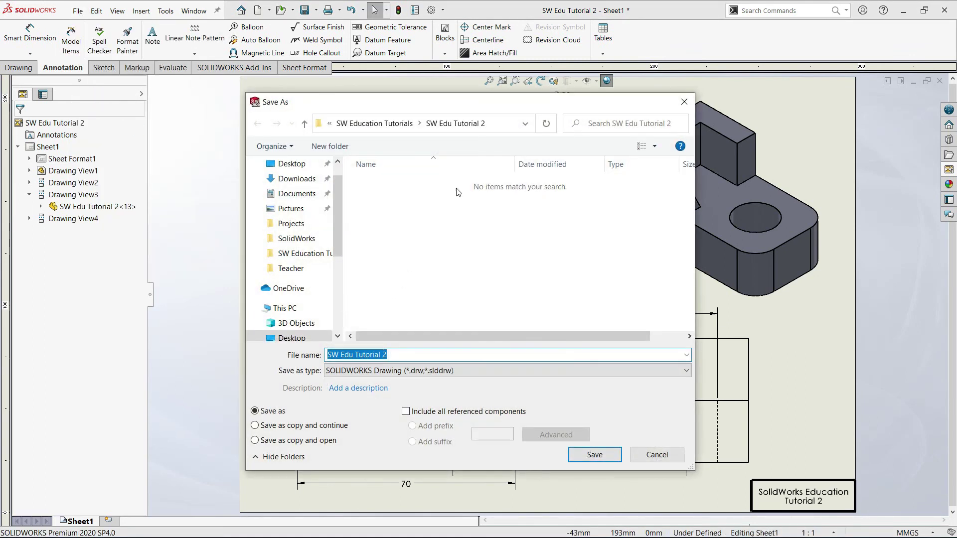
{"action": "left_click", "coordinate": [398, 356]}
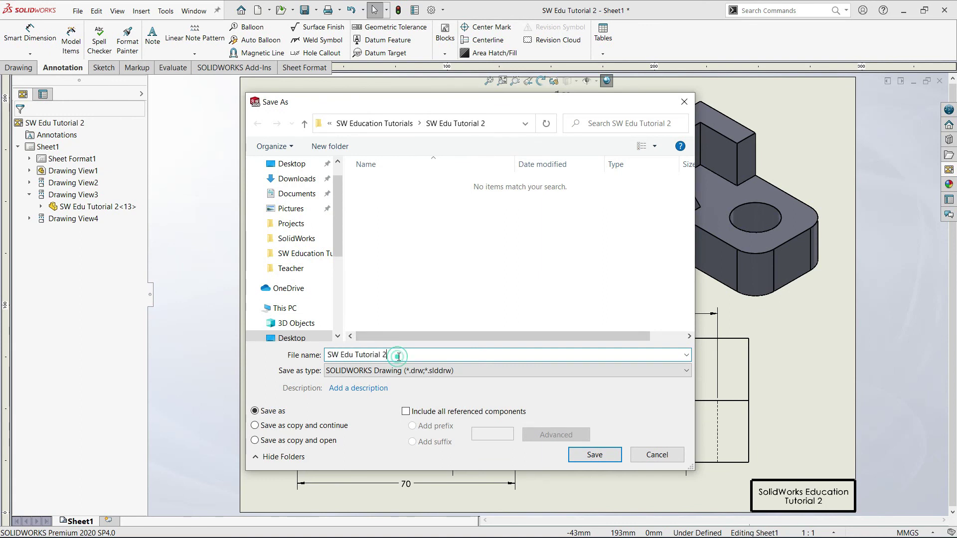
{"action": "left_click", "coordinate": [593, 455]}
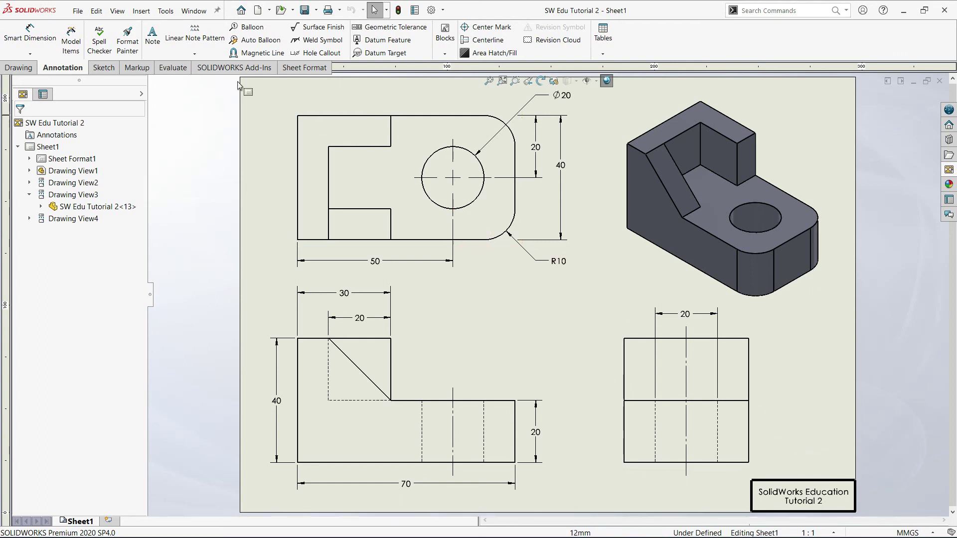
Export the drawing as a PDF file, SW Edu Tutorial 2.pdf
{"action": "left_click", "coordinate": [79, 11]}
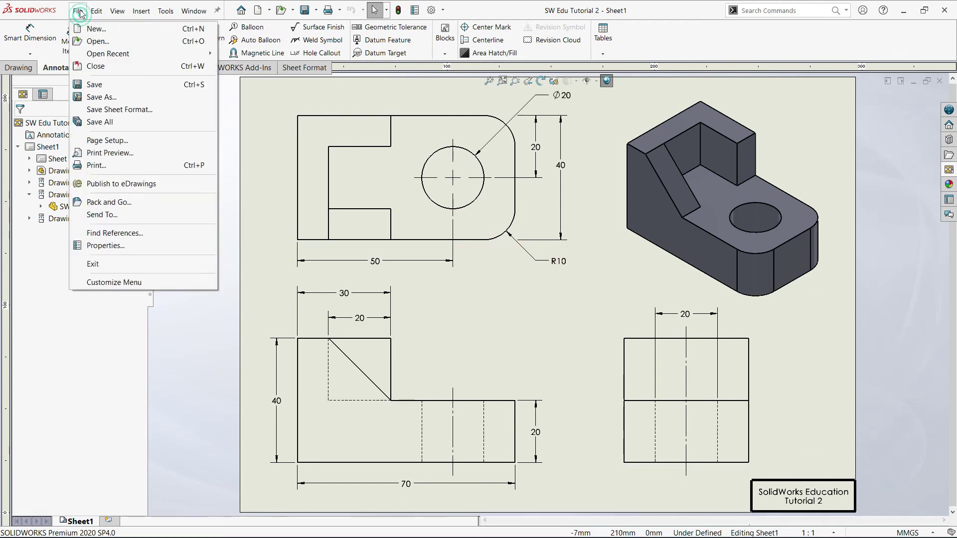
{"action": "left_click", "coordinate": [114, 98]}
{"action": "left_click", "coordinate": [429, 372]}
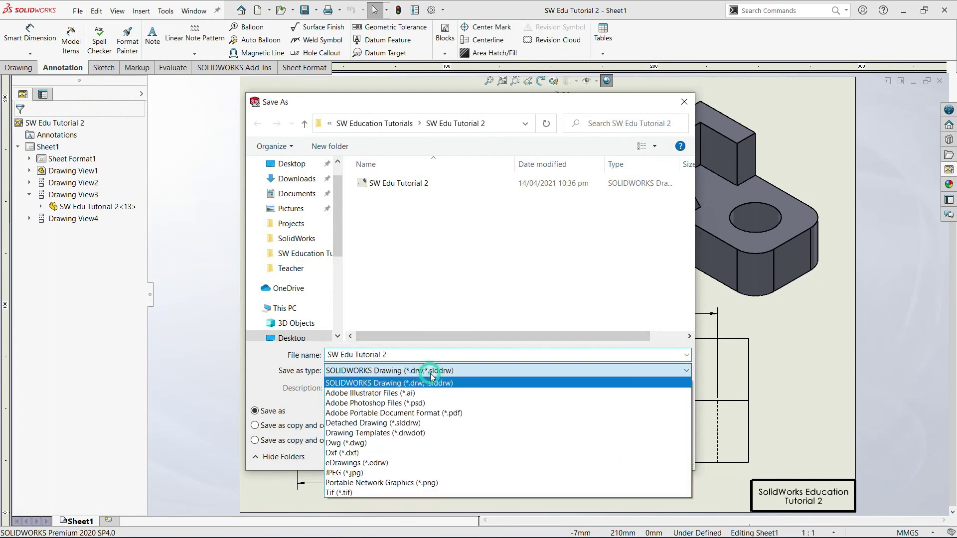
{"action": "left_click", "coordinate": [411, 413]}
{"action": "left_click", "coordinate": [578, 476]}
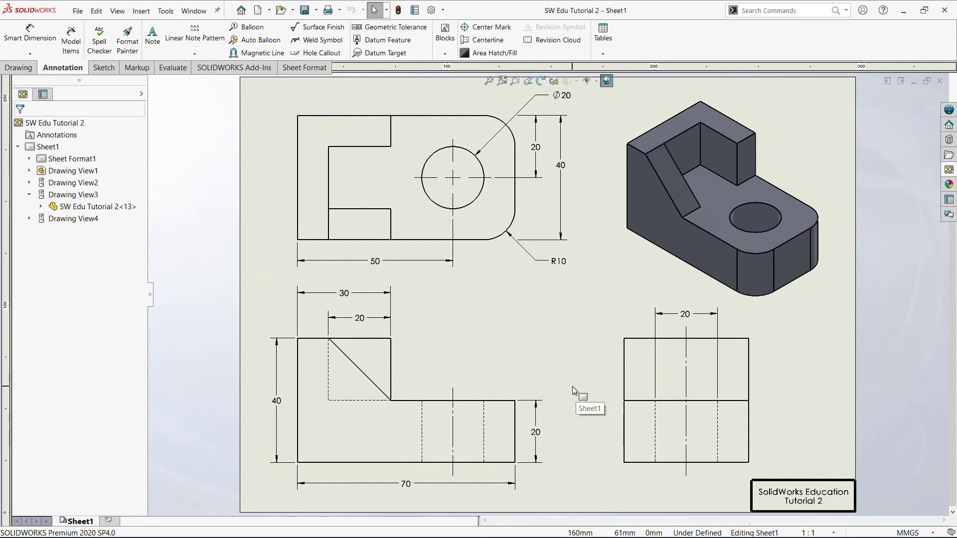
Open the exported PDF from File Explorer
{"action": "key", "text": "super+e"}
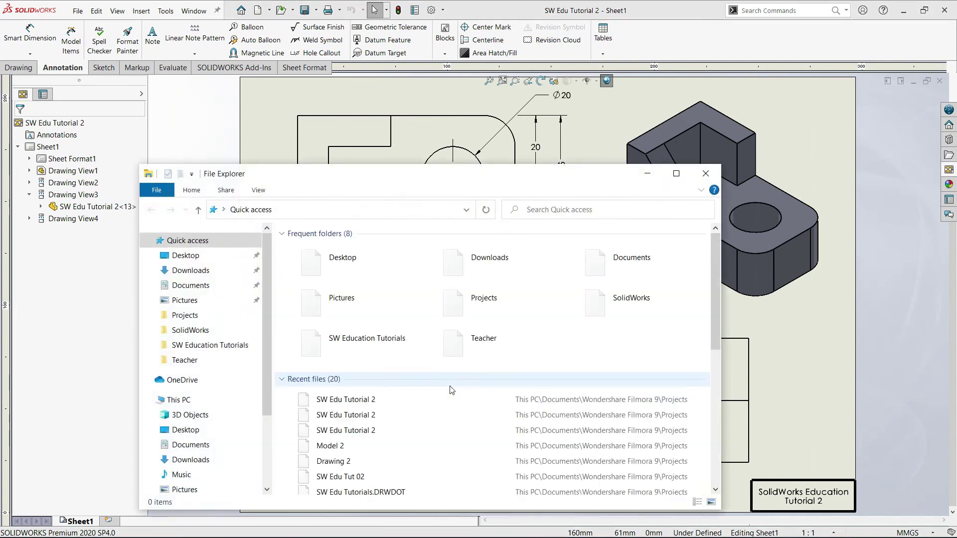
{"action": "right_click", "coordinate": [350, 405]}
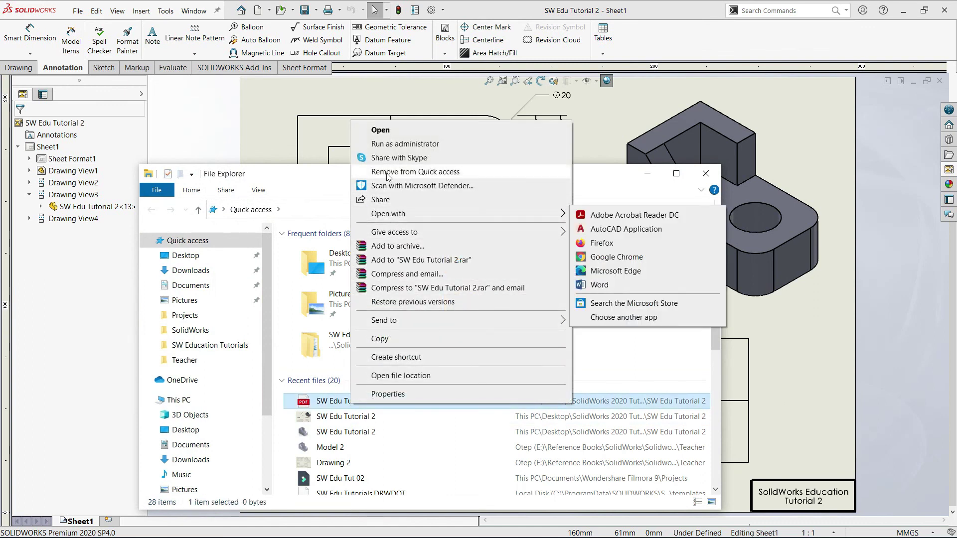
{"action": "left_click", "coordinate": [384, 130]}
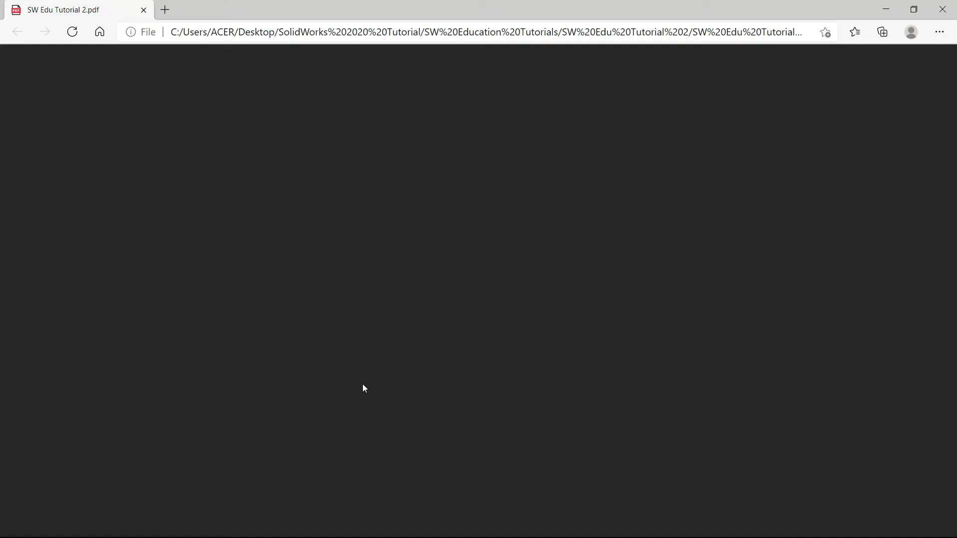
Scroll through the PDF in Edge to check the four views and Tutorial 2 title block
{"action": "scroll", "coordinate": [480, 329], "scroll_direction": "down", "scroll_amount": 1}
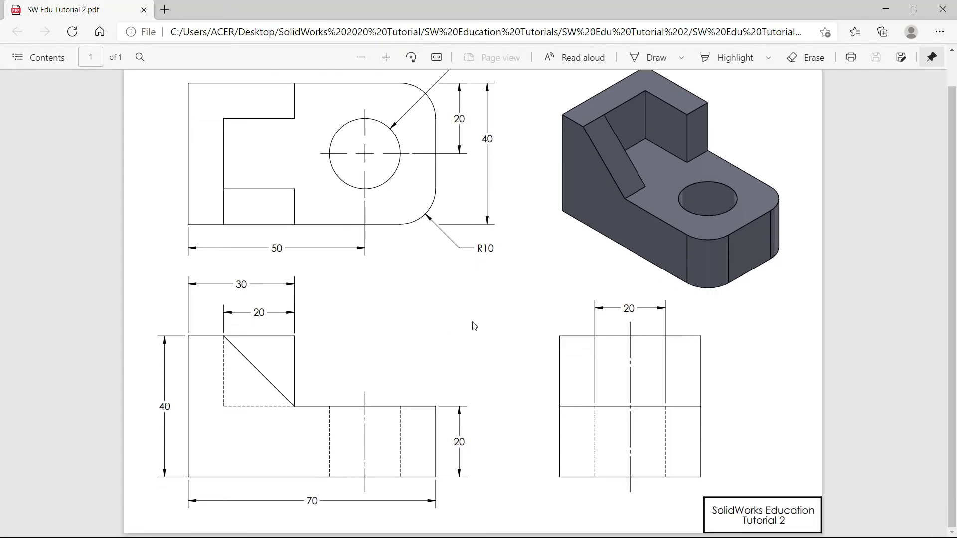
{"action": "scroll", "coordinate": [474, 325], "scroll_direction": "up", "scroll_amount": 1}
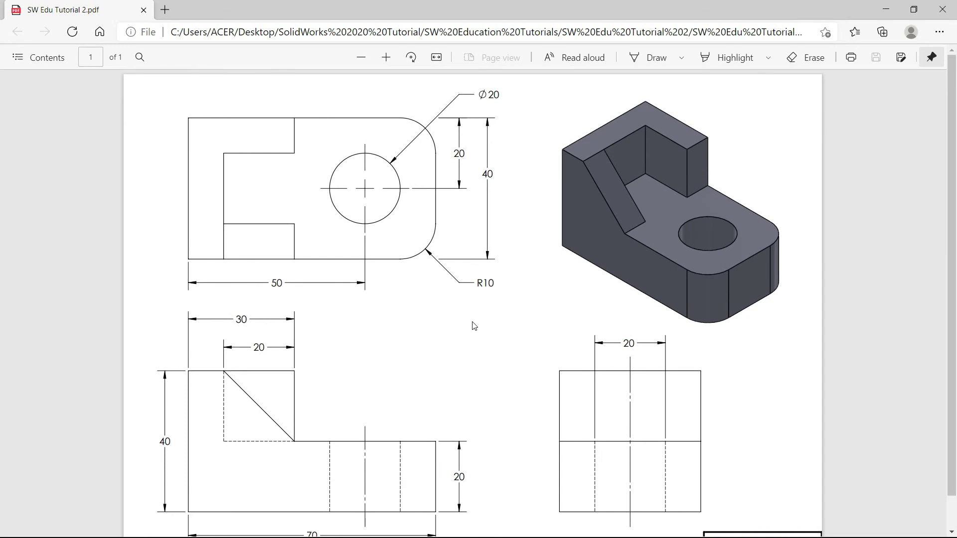
{"action": "scroll", "coordinate": [474, 326], "scroll_direction": "down", "scroll_amount": 1}
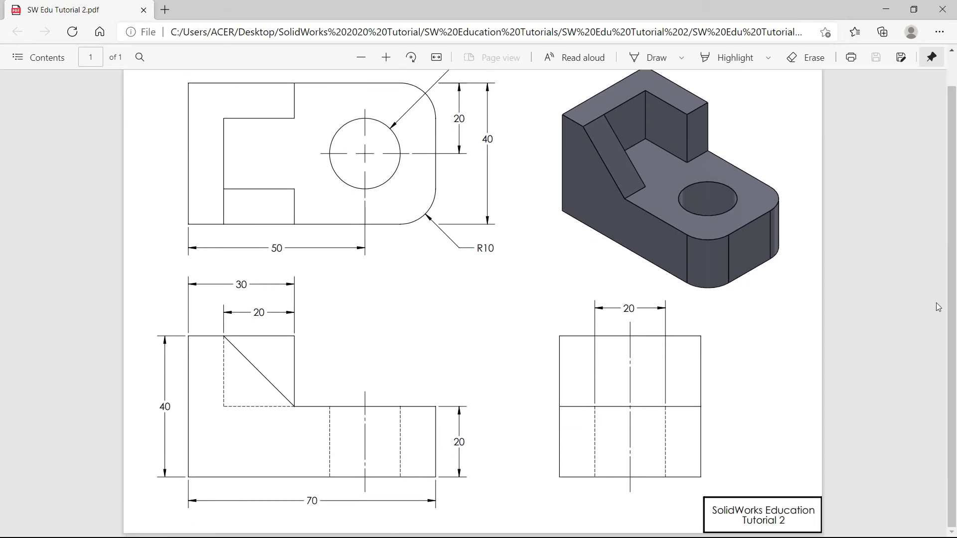
{"action": "scroll", "coordinate": [774, 307], "scroll_direction": "up", "scroll_amount": 1}
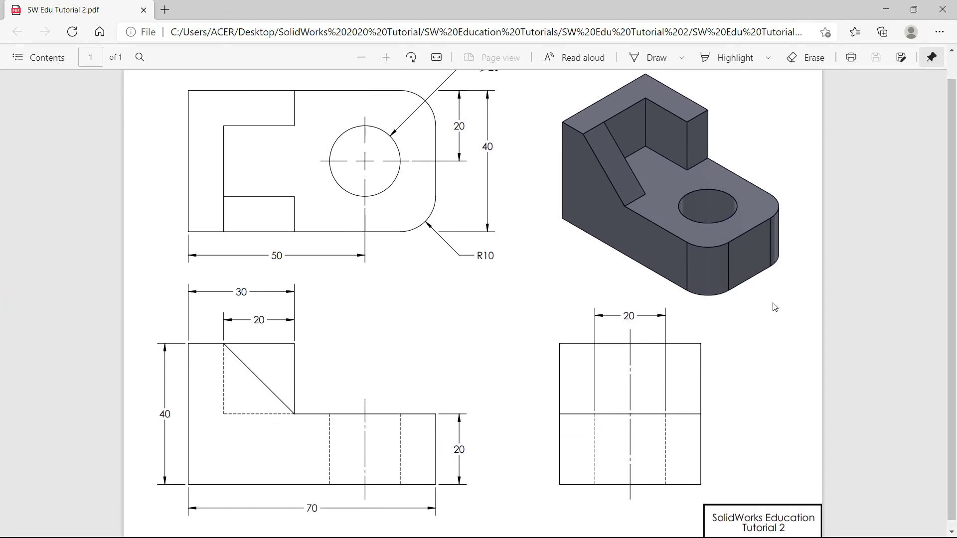